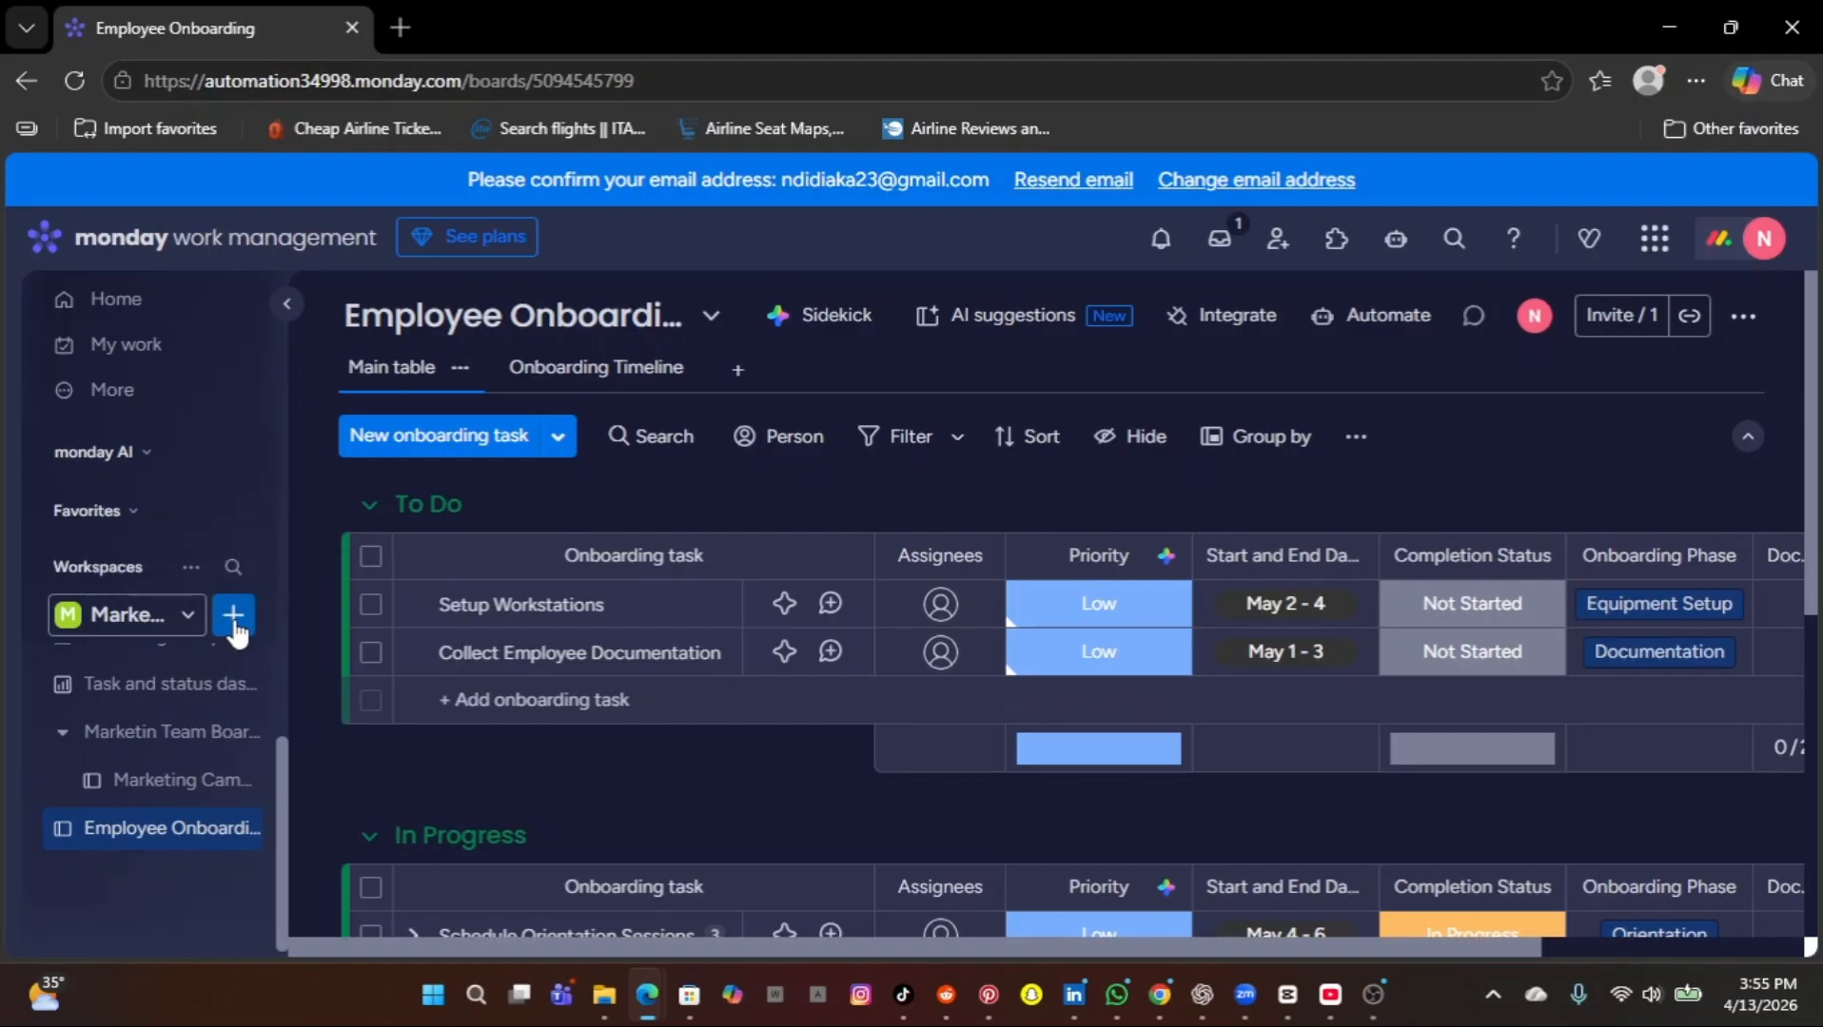
Create a Main-privacy board with AI from the description "Customer onboarding" and dismiss the personalized board notice.
{"action": "left_click", "coordinate": [233, 616]}
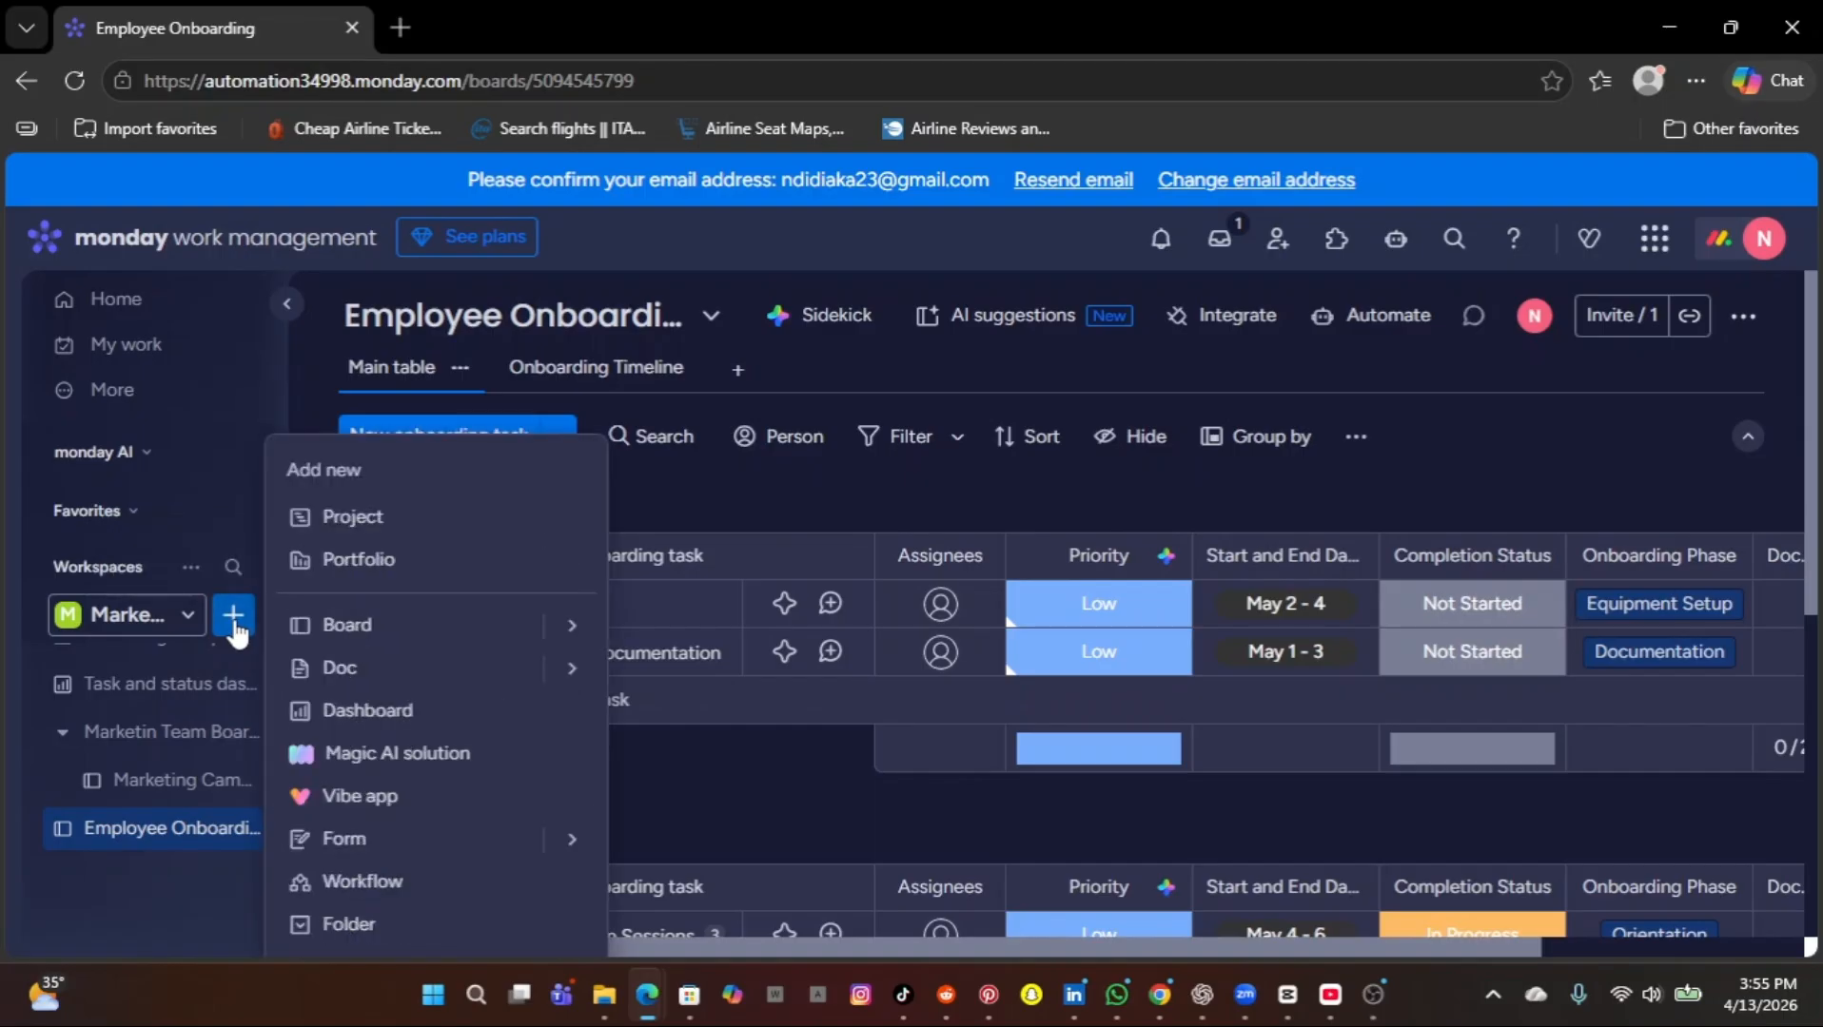
{"action": "mouse_move", "coordinate": [581, 632]}
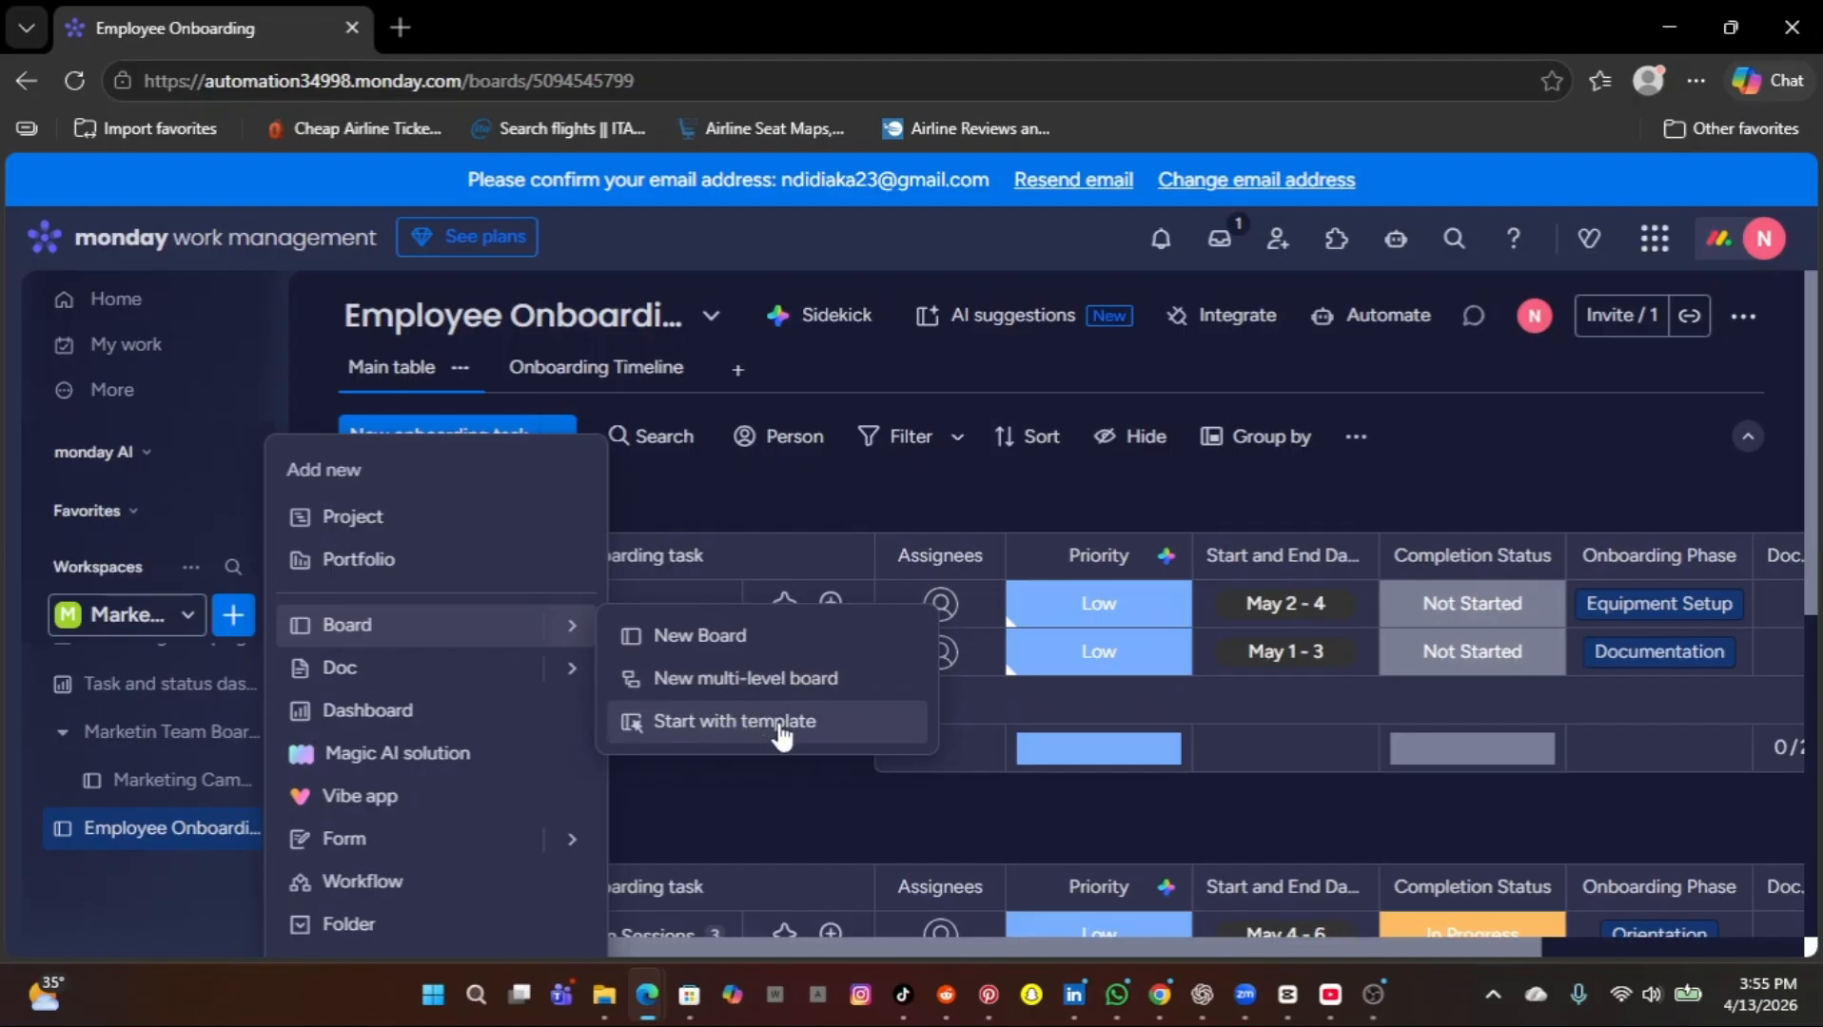
{"action": "left_click", "coordinate": [732, 634]}
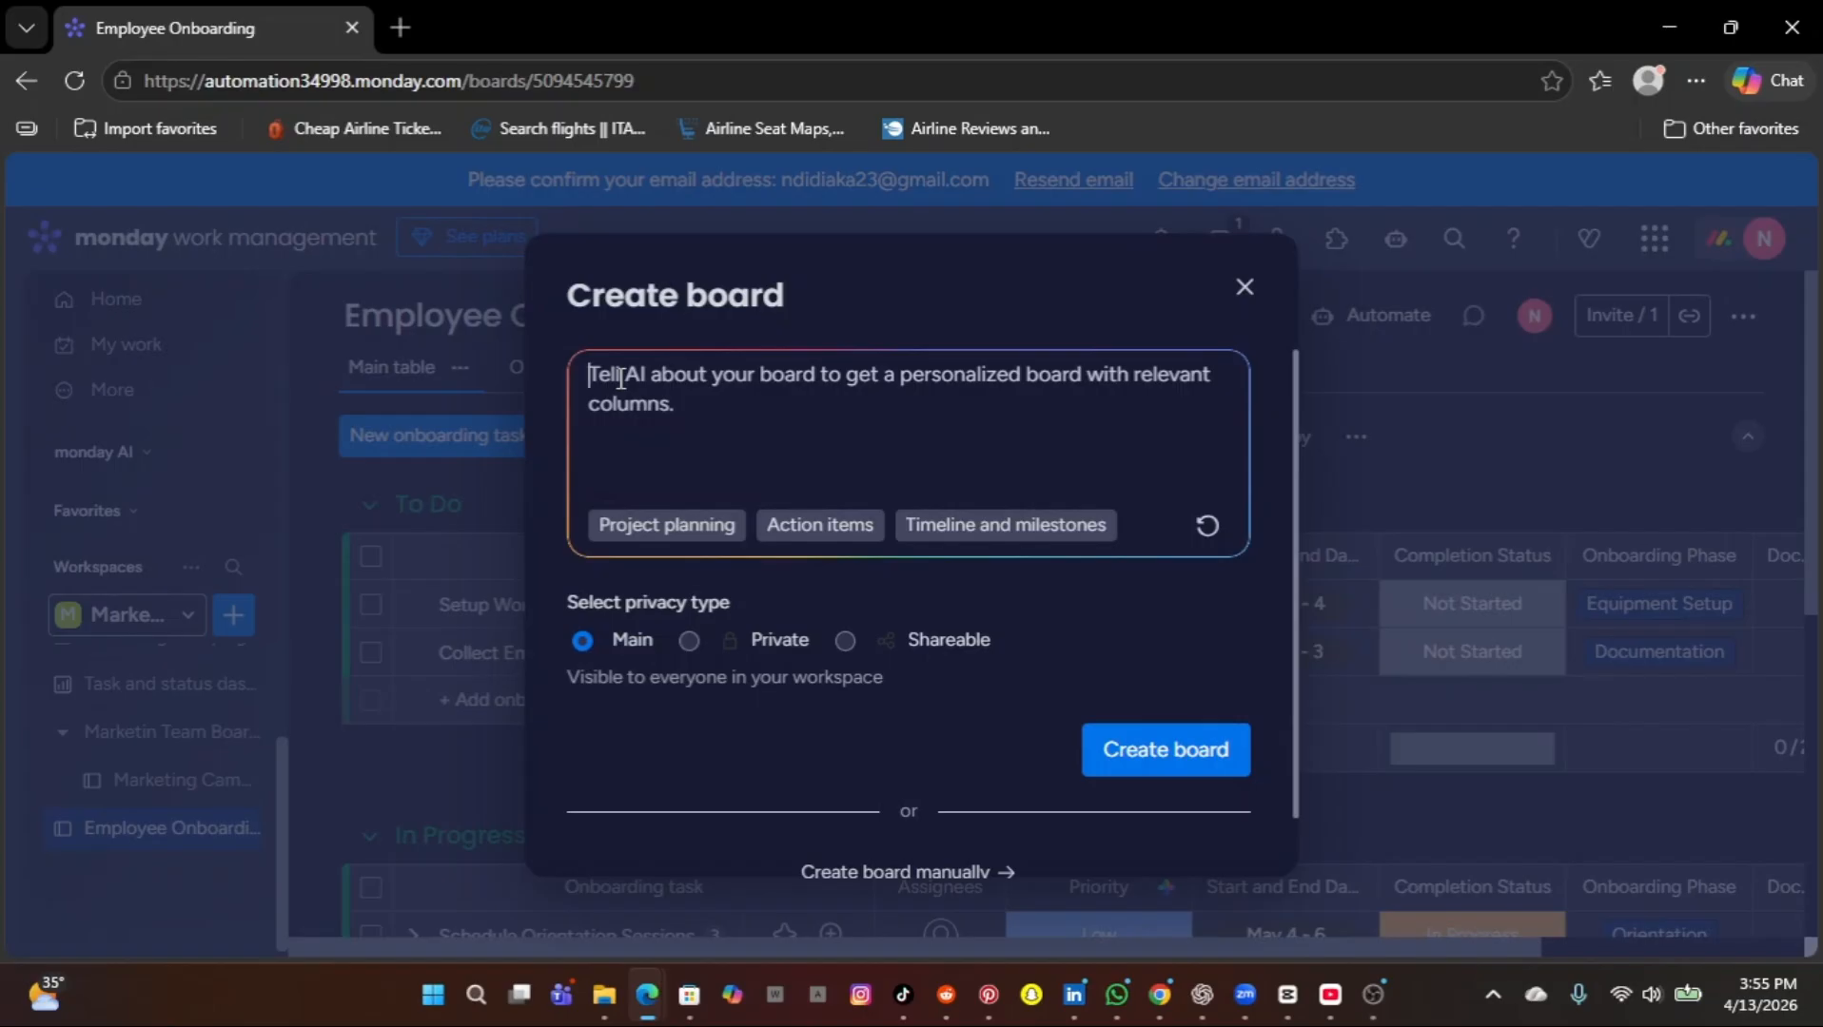
{"action": "type", "text": "c"}
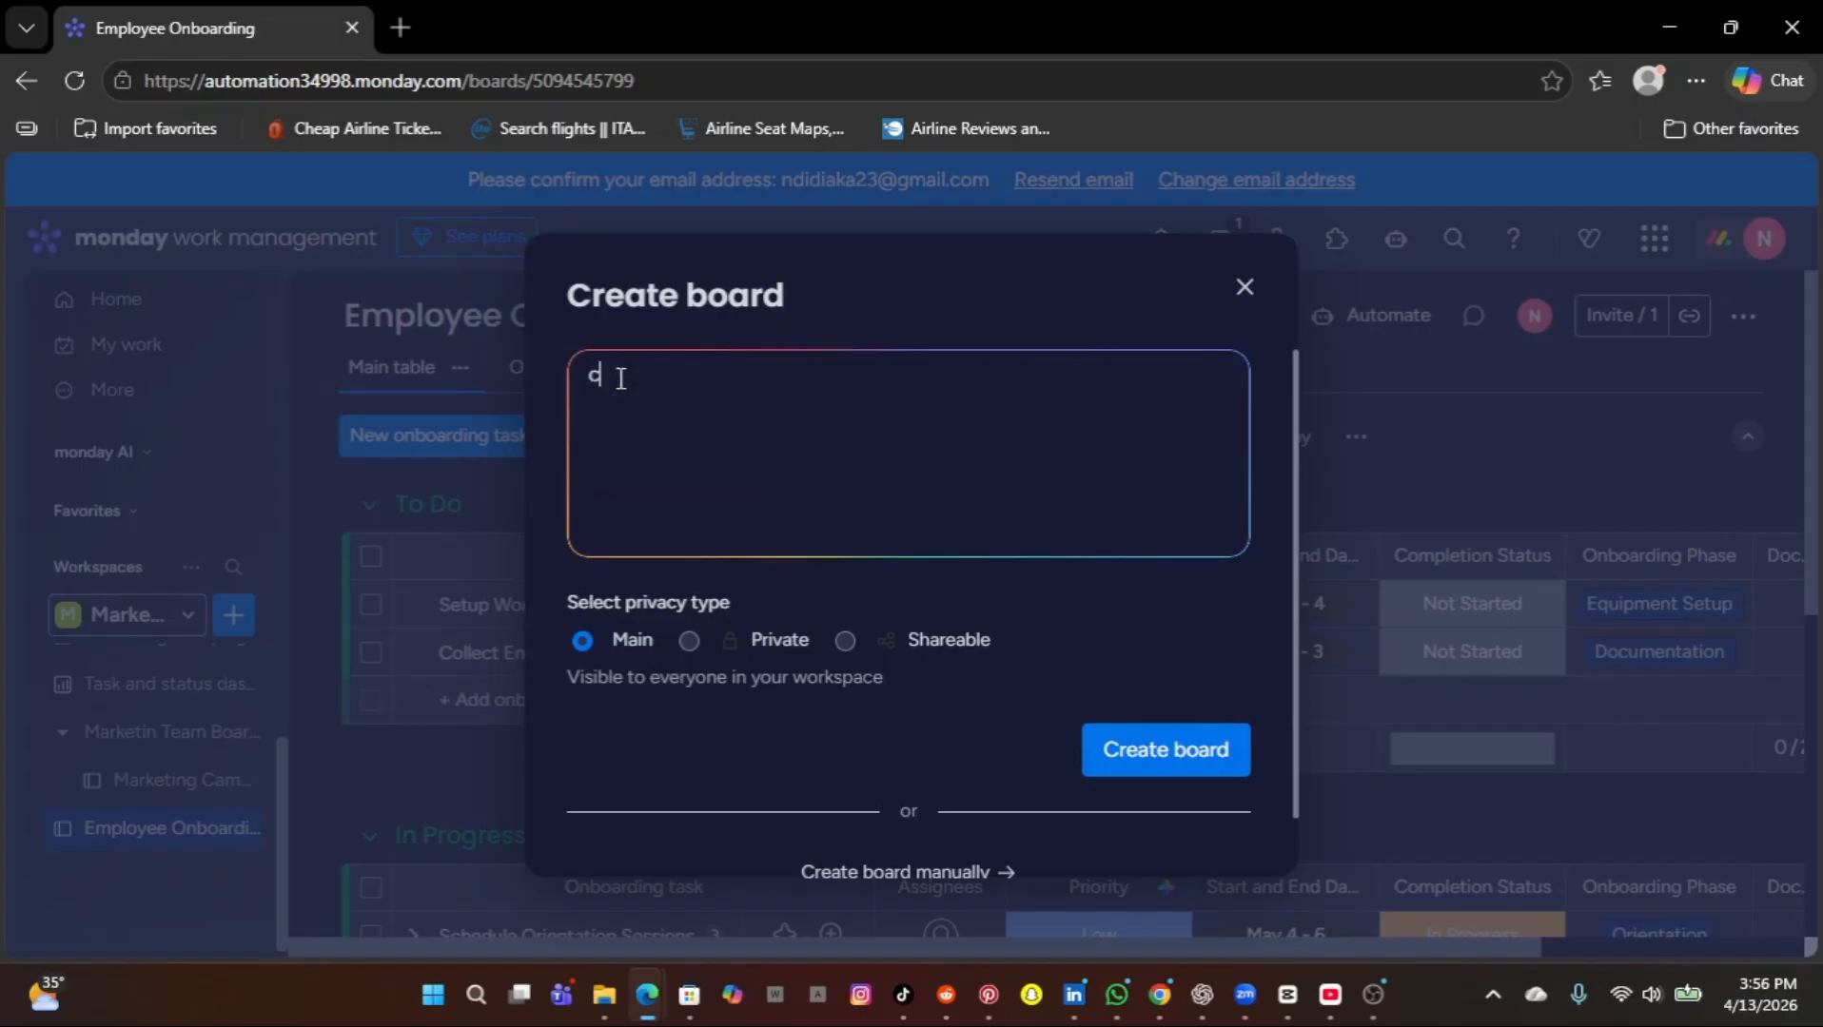
{"action": "key", "text": "BackSpace"}
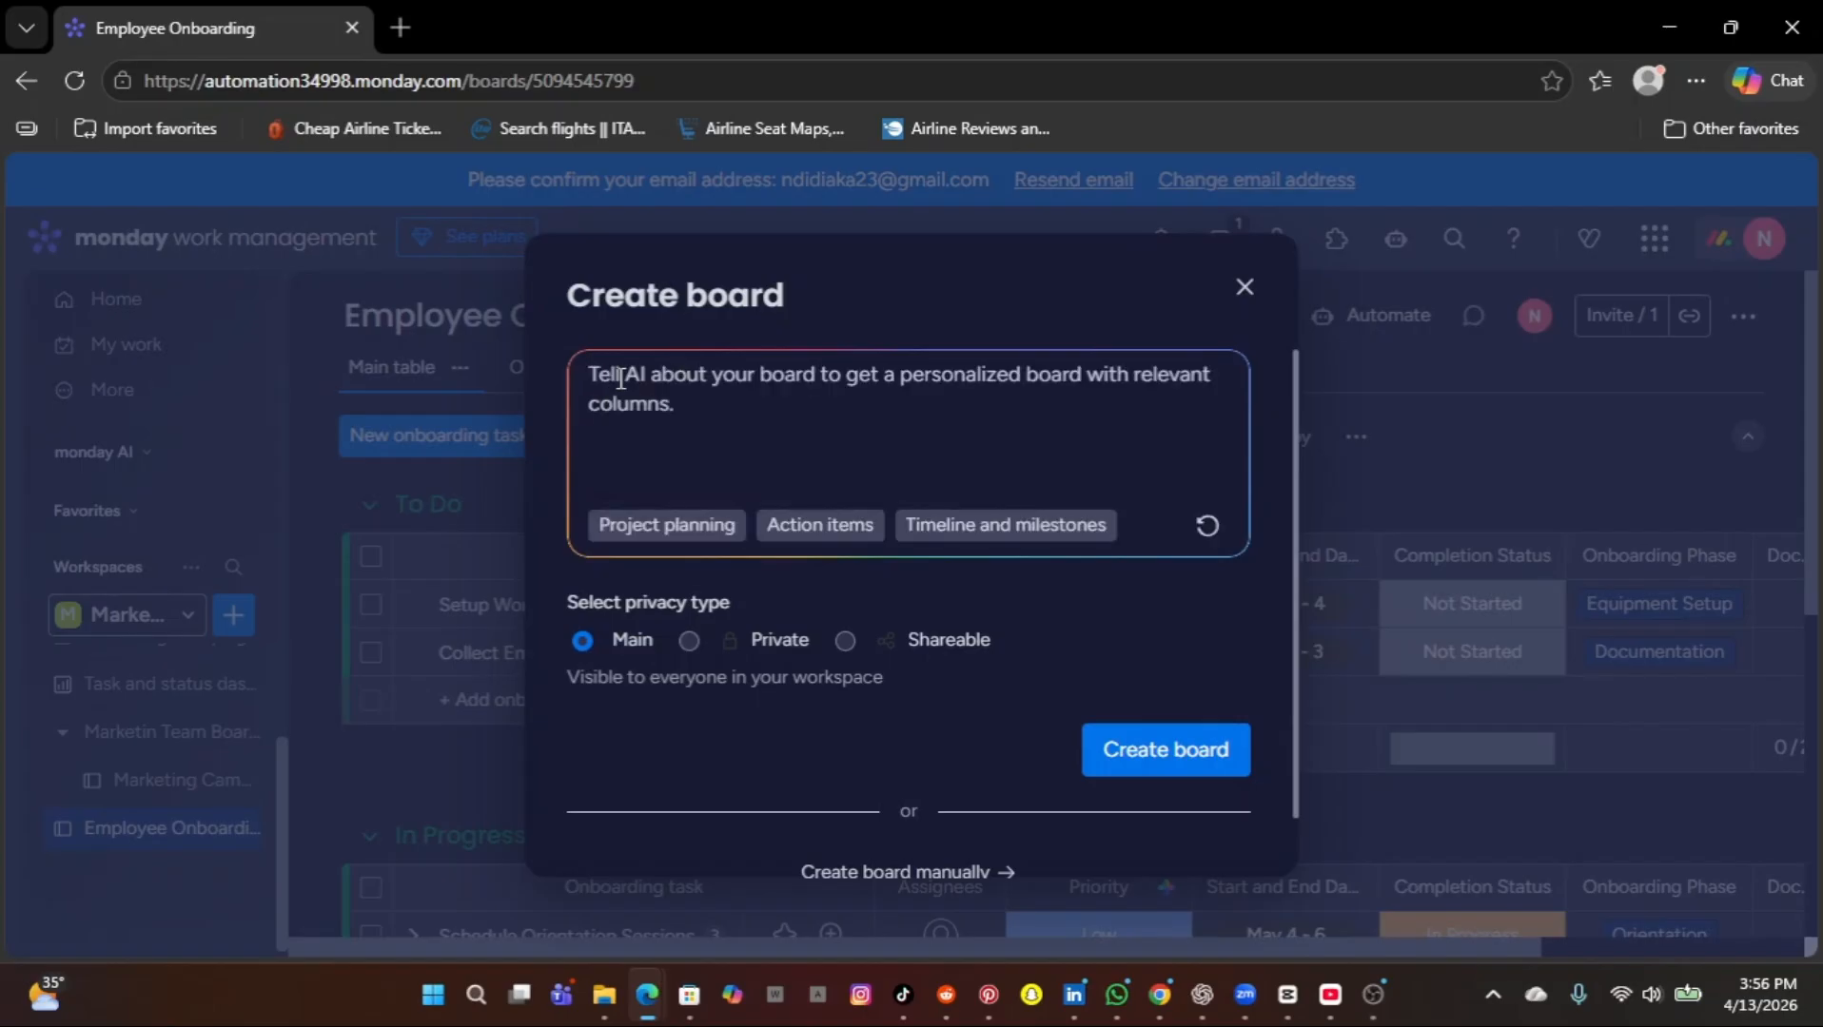
{"action": "type", "text": "cus"}
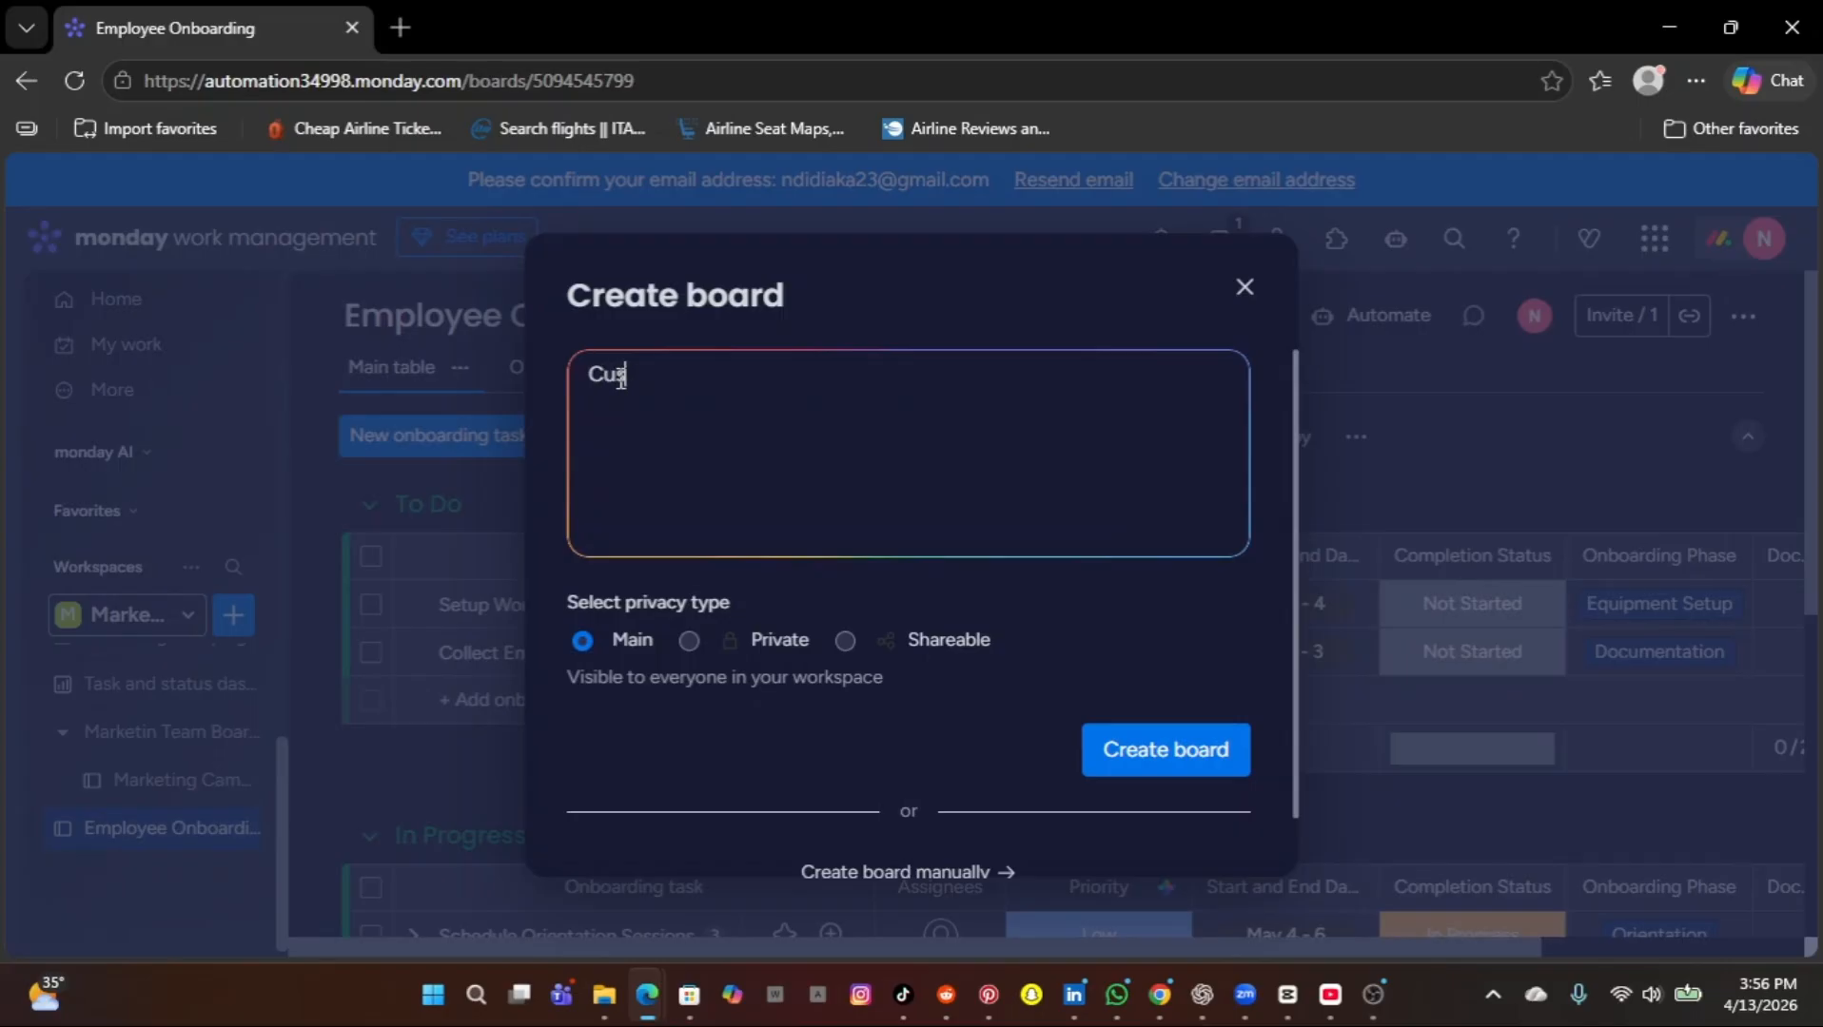
{"action": "type", "text": "tomer onba"}
{"action": "key", "text": "BackSpace"}
{"action": "type", "text": "oarding"}
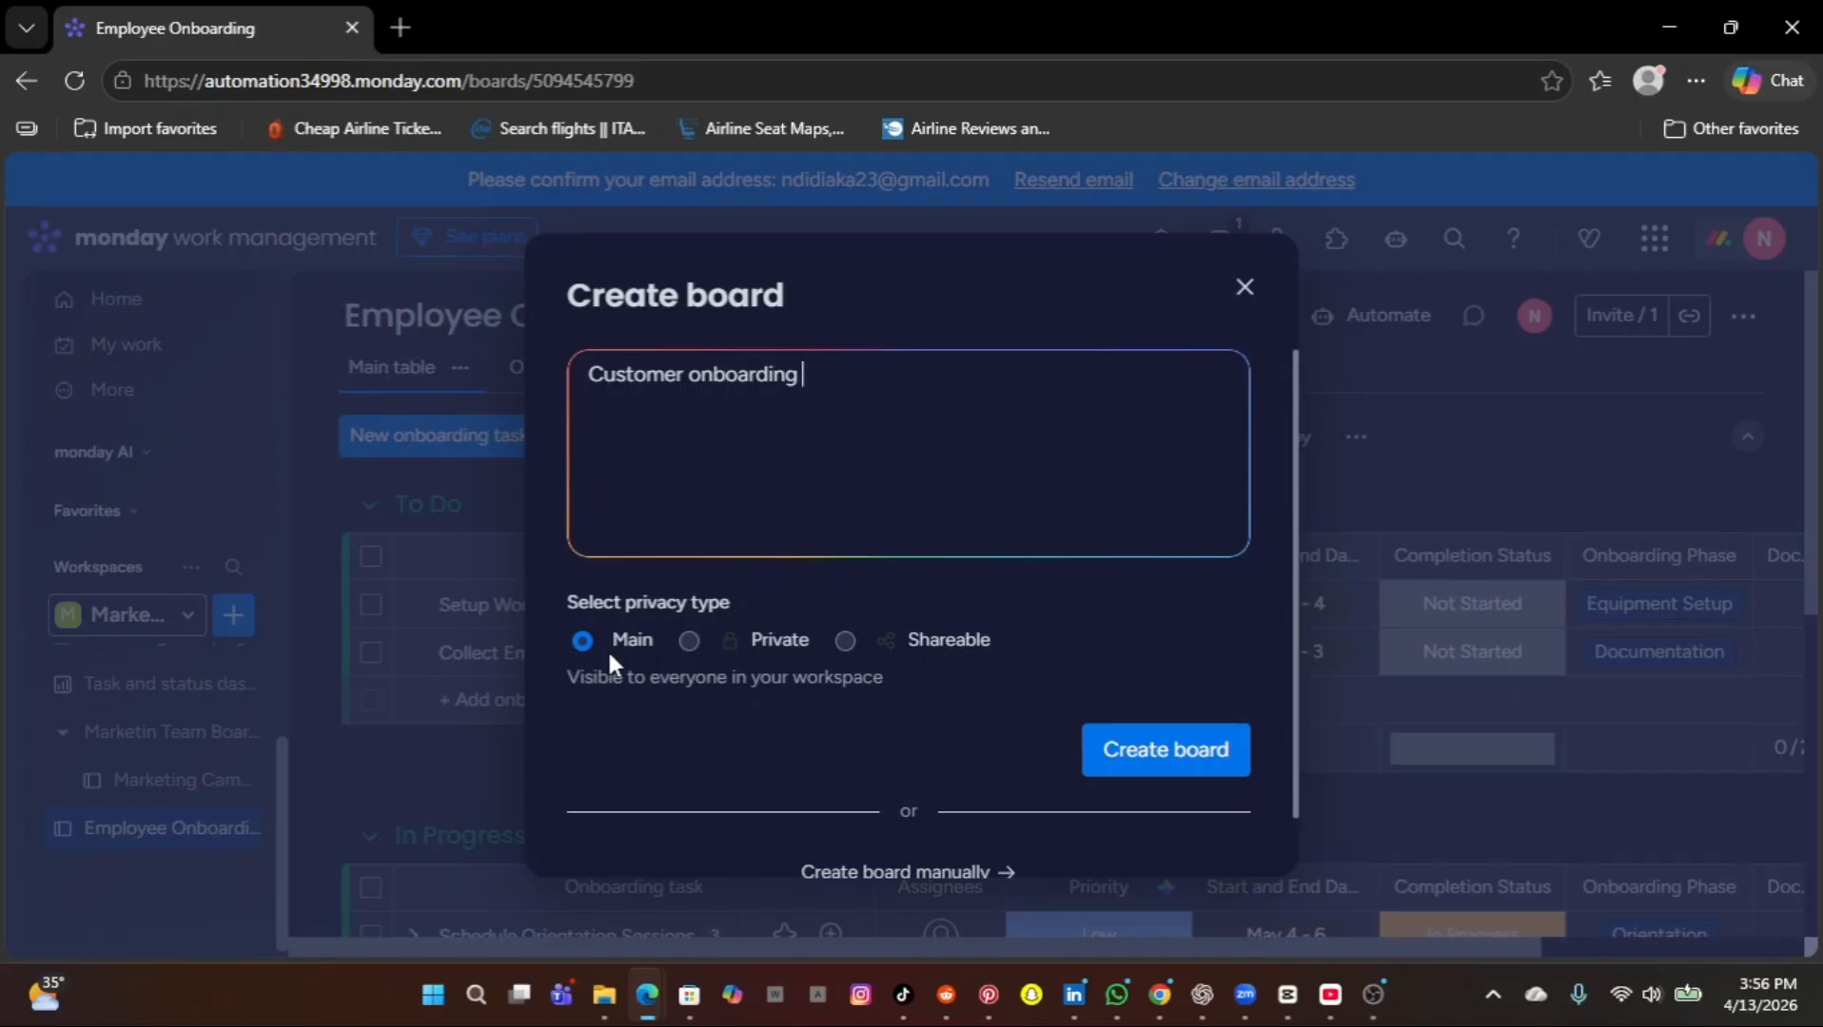
{"action": "left_click", "coordinate": [1122, 761]}
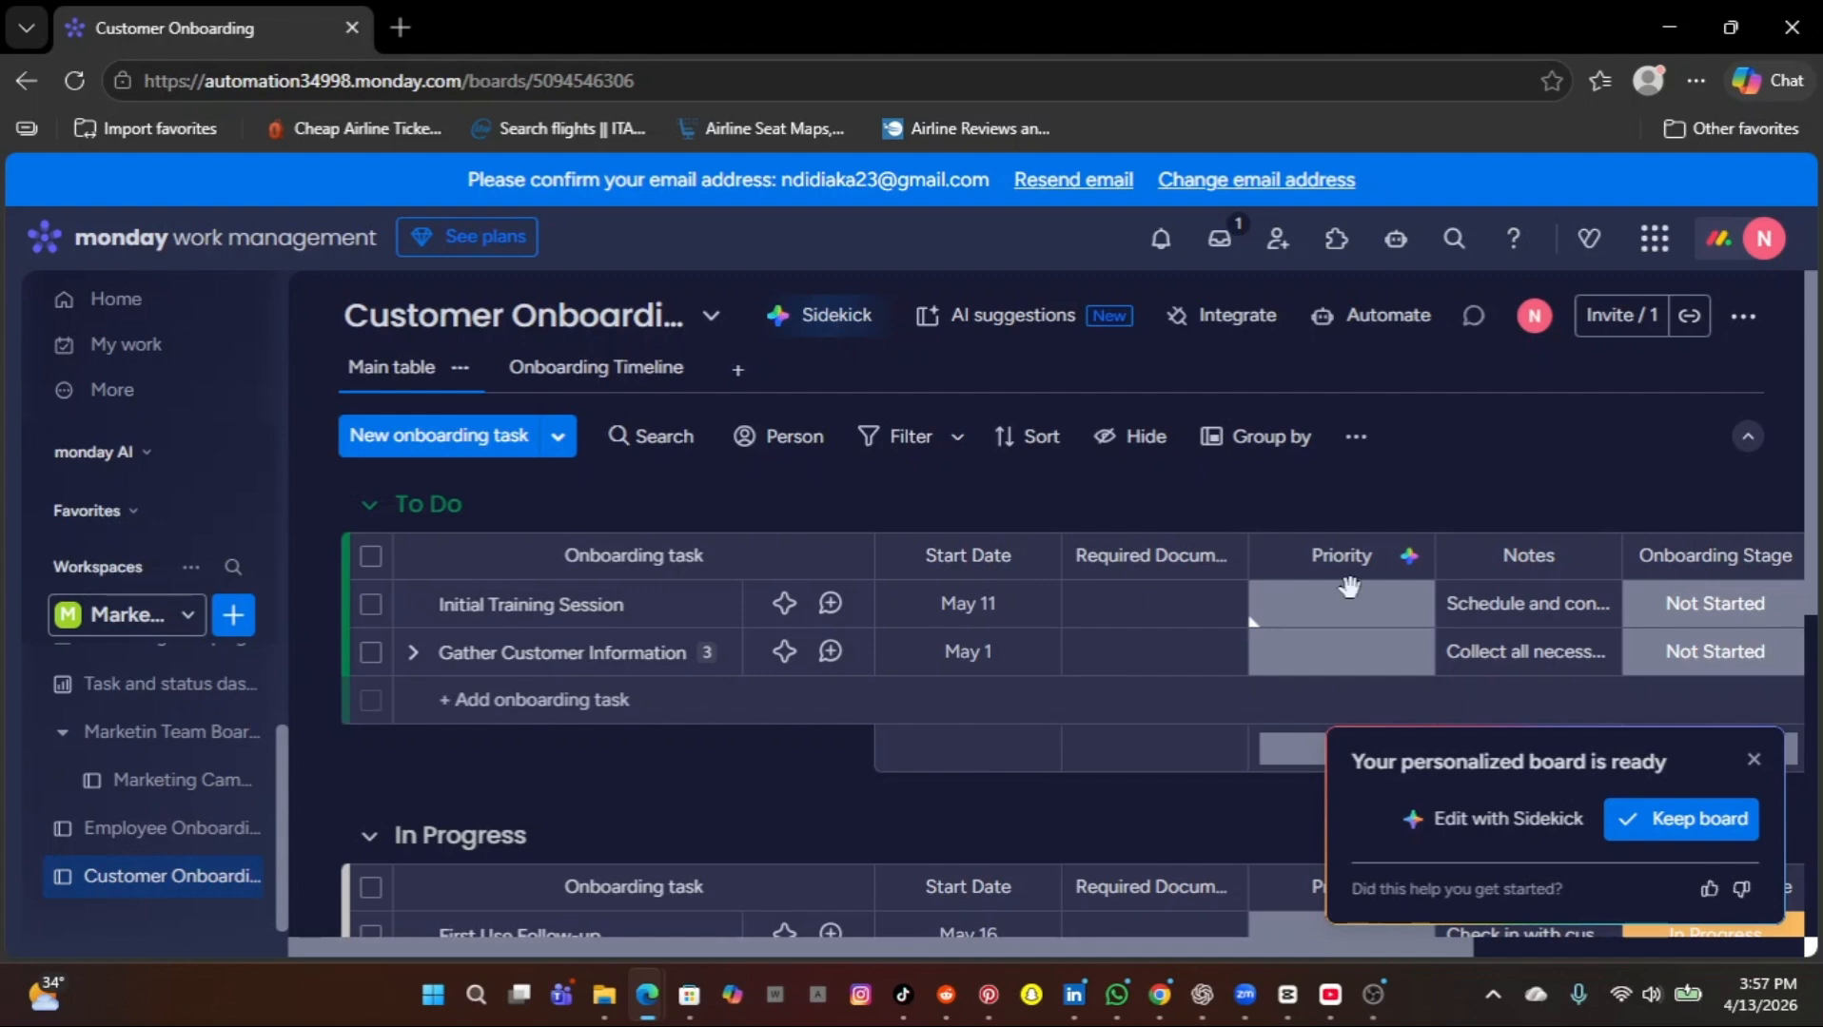
{"action": "left_click", "coordinate": [1753, 760]}
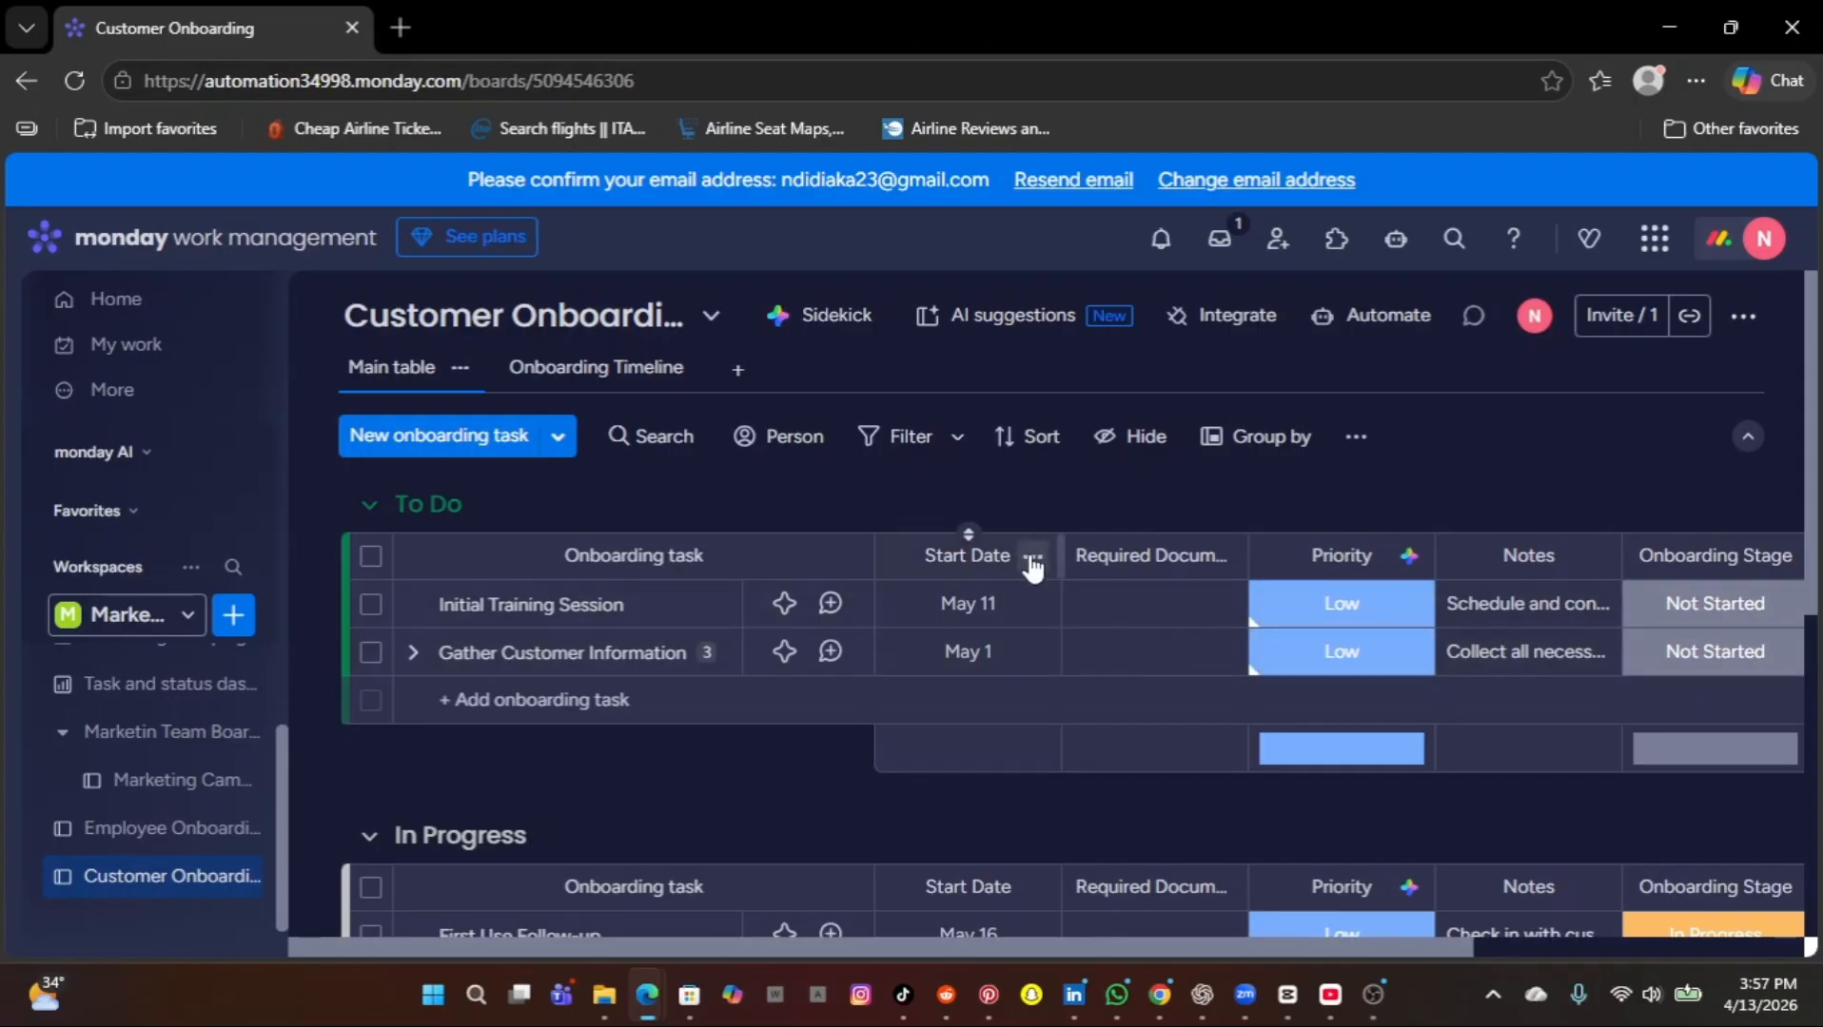
{"action": "left_click", "coordinate": [1032, 559]}
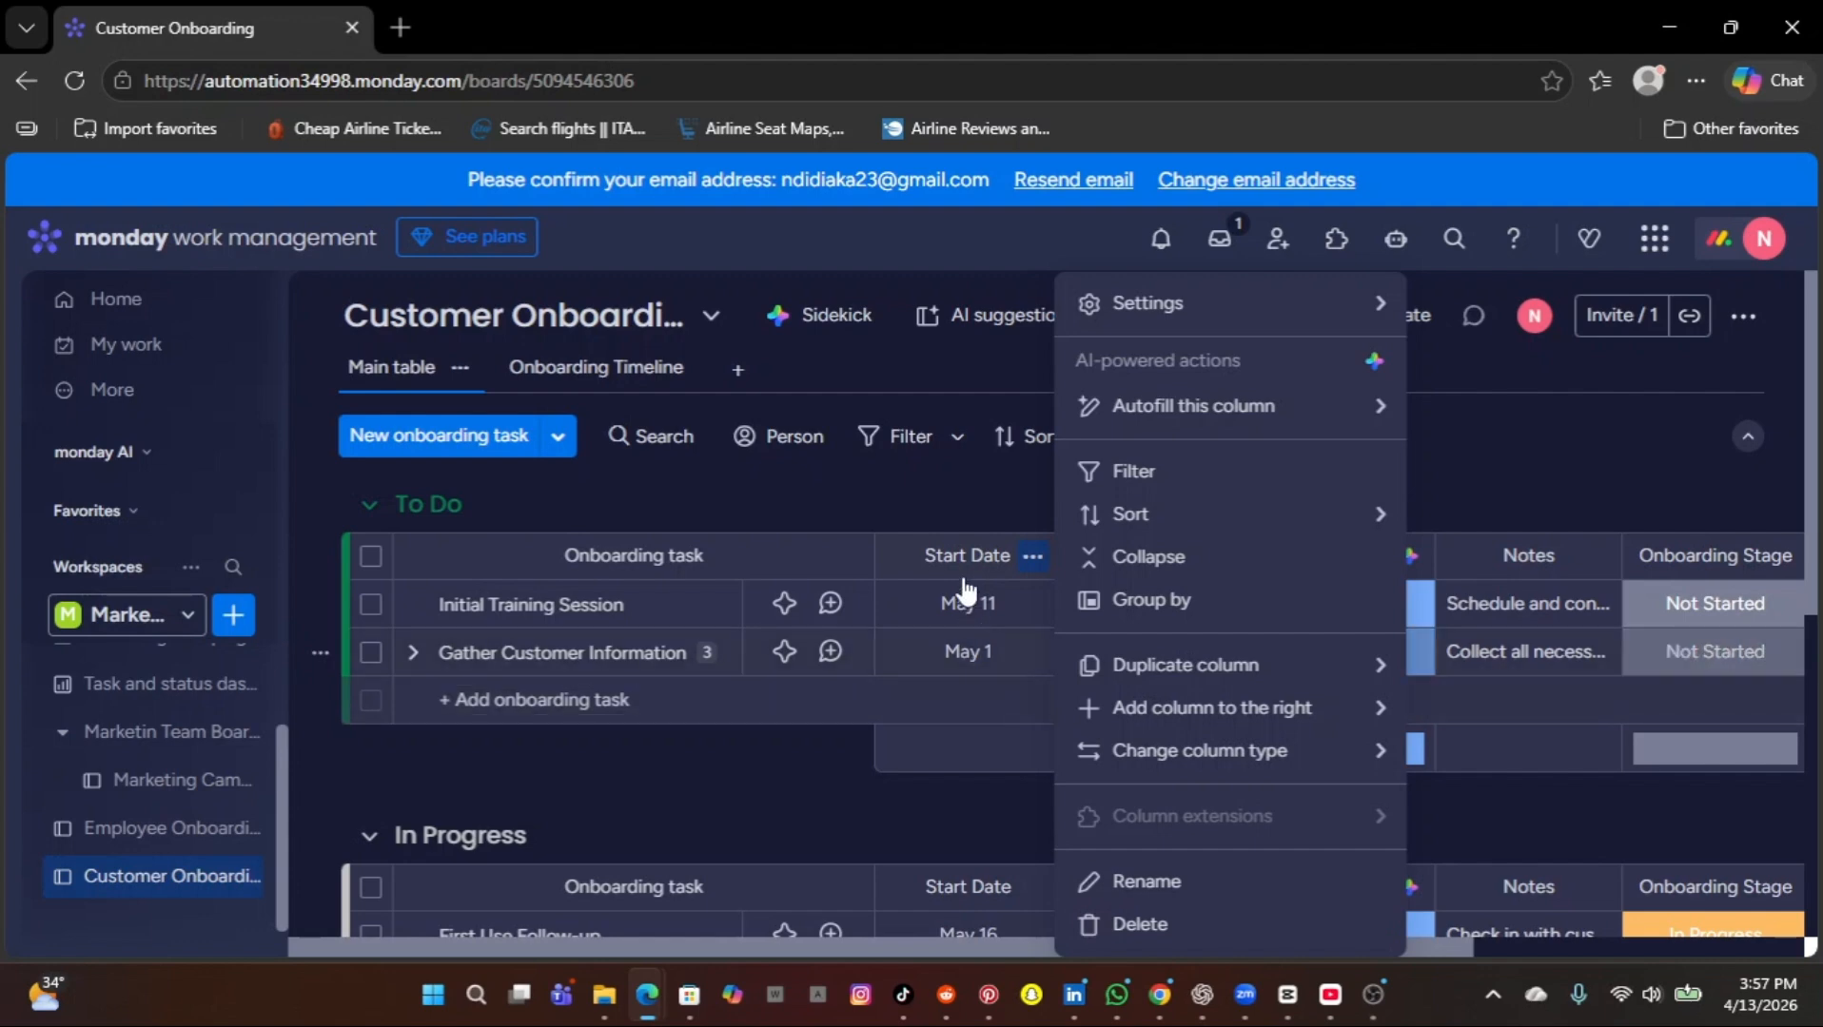
{"action": "left_click", "coordinate": [943, 480]}
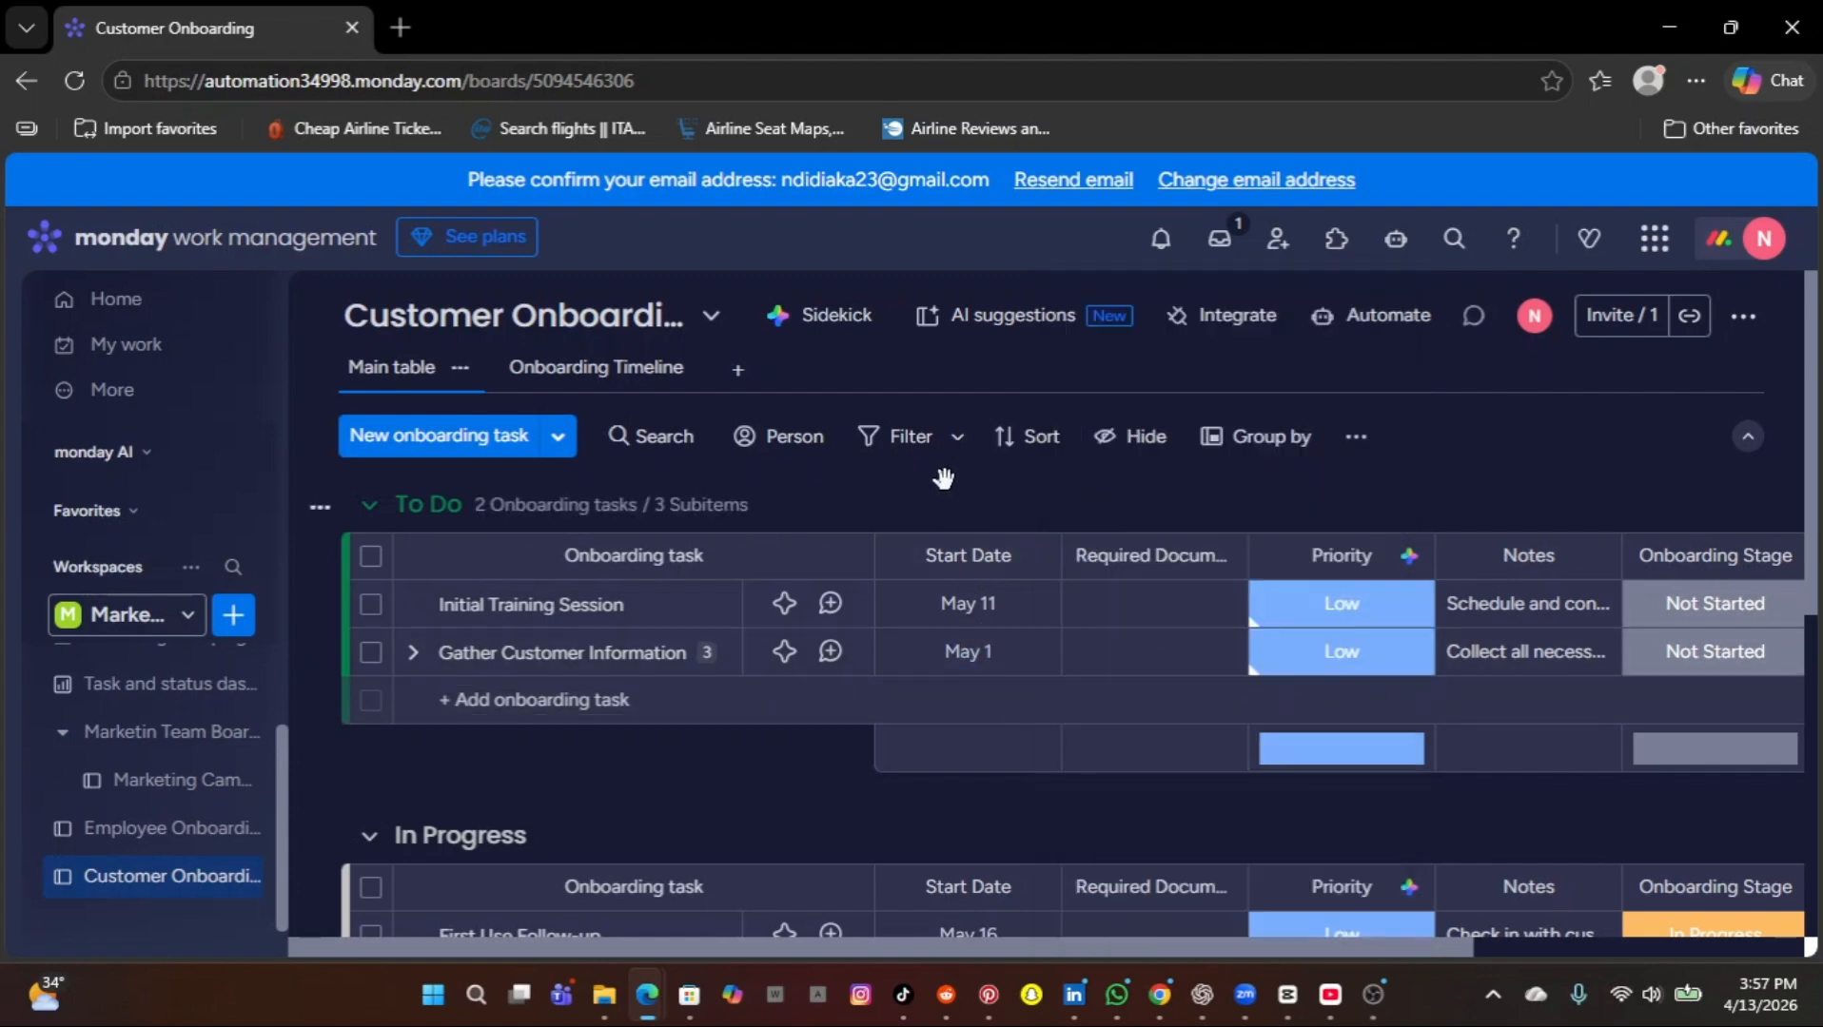
Start another new board using manual creation and name it "Customer onboarding".
{"action": "left_click", "coordinate": [236, 619]}
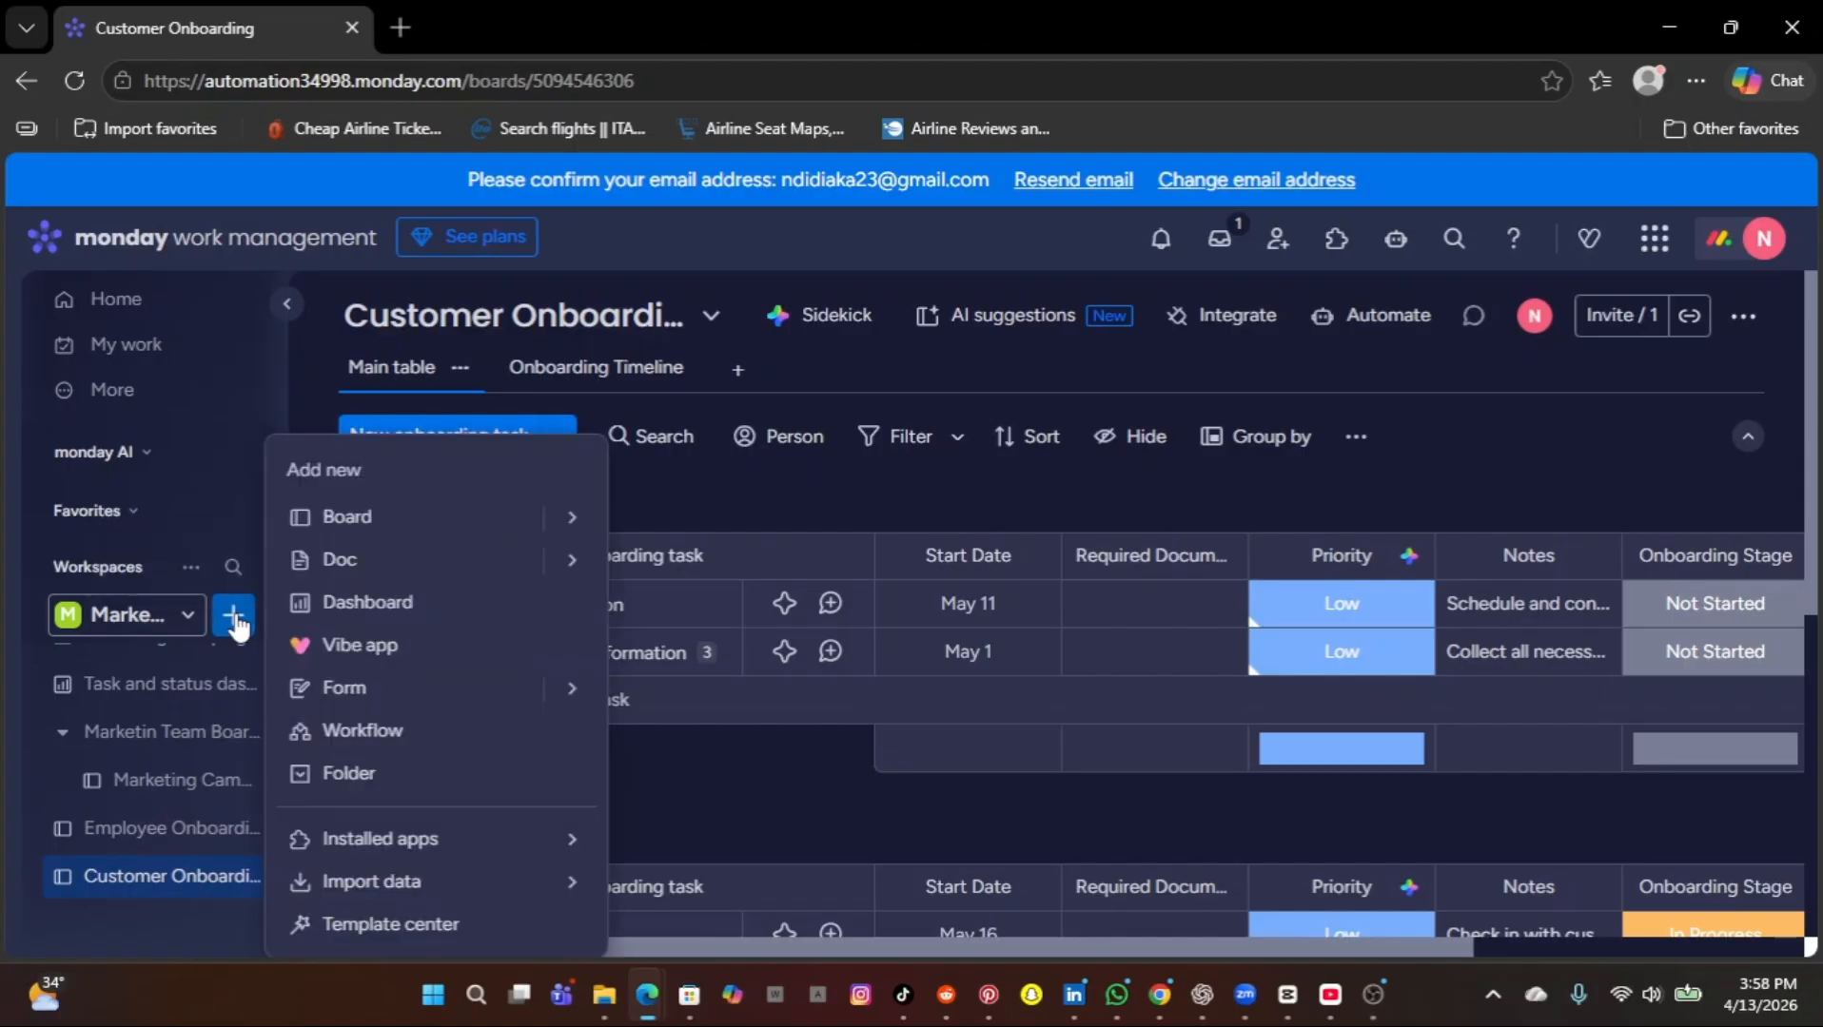
{"action": "mouse_move", "coordinate": [566, 625]}
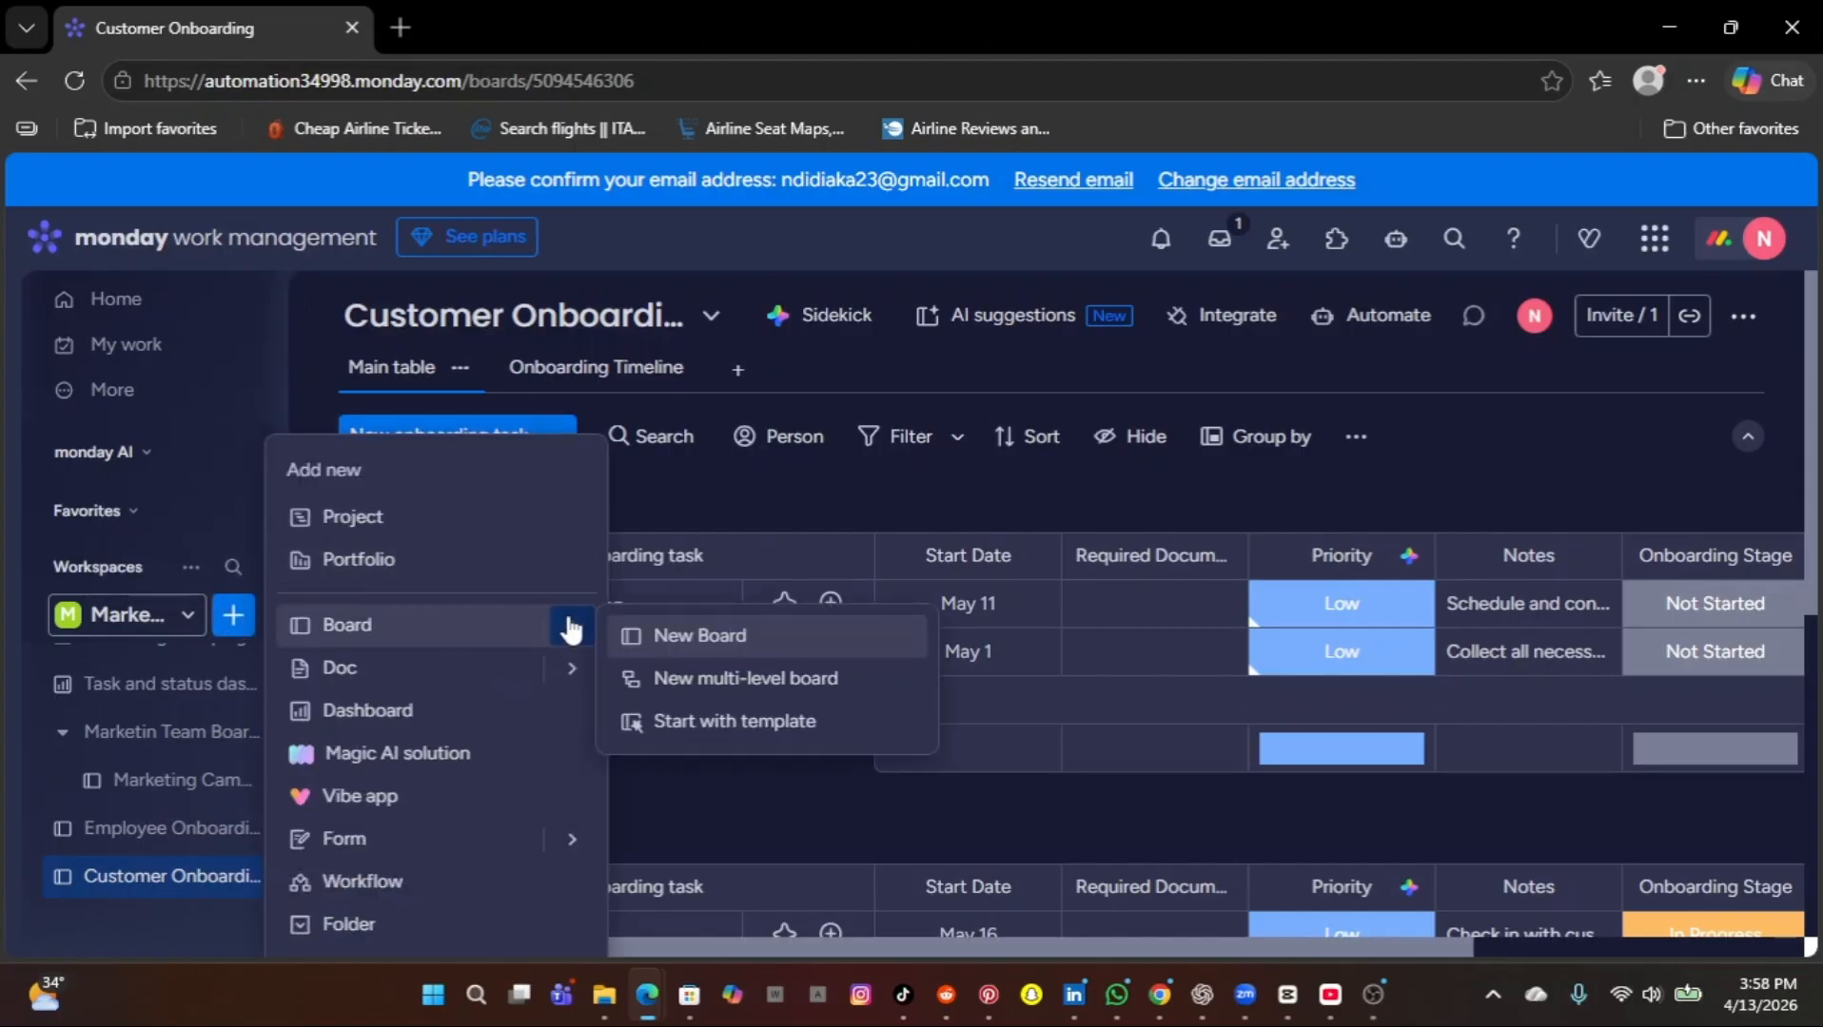
{"action": "left_click", "coordinate": [728, 644]}
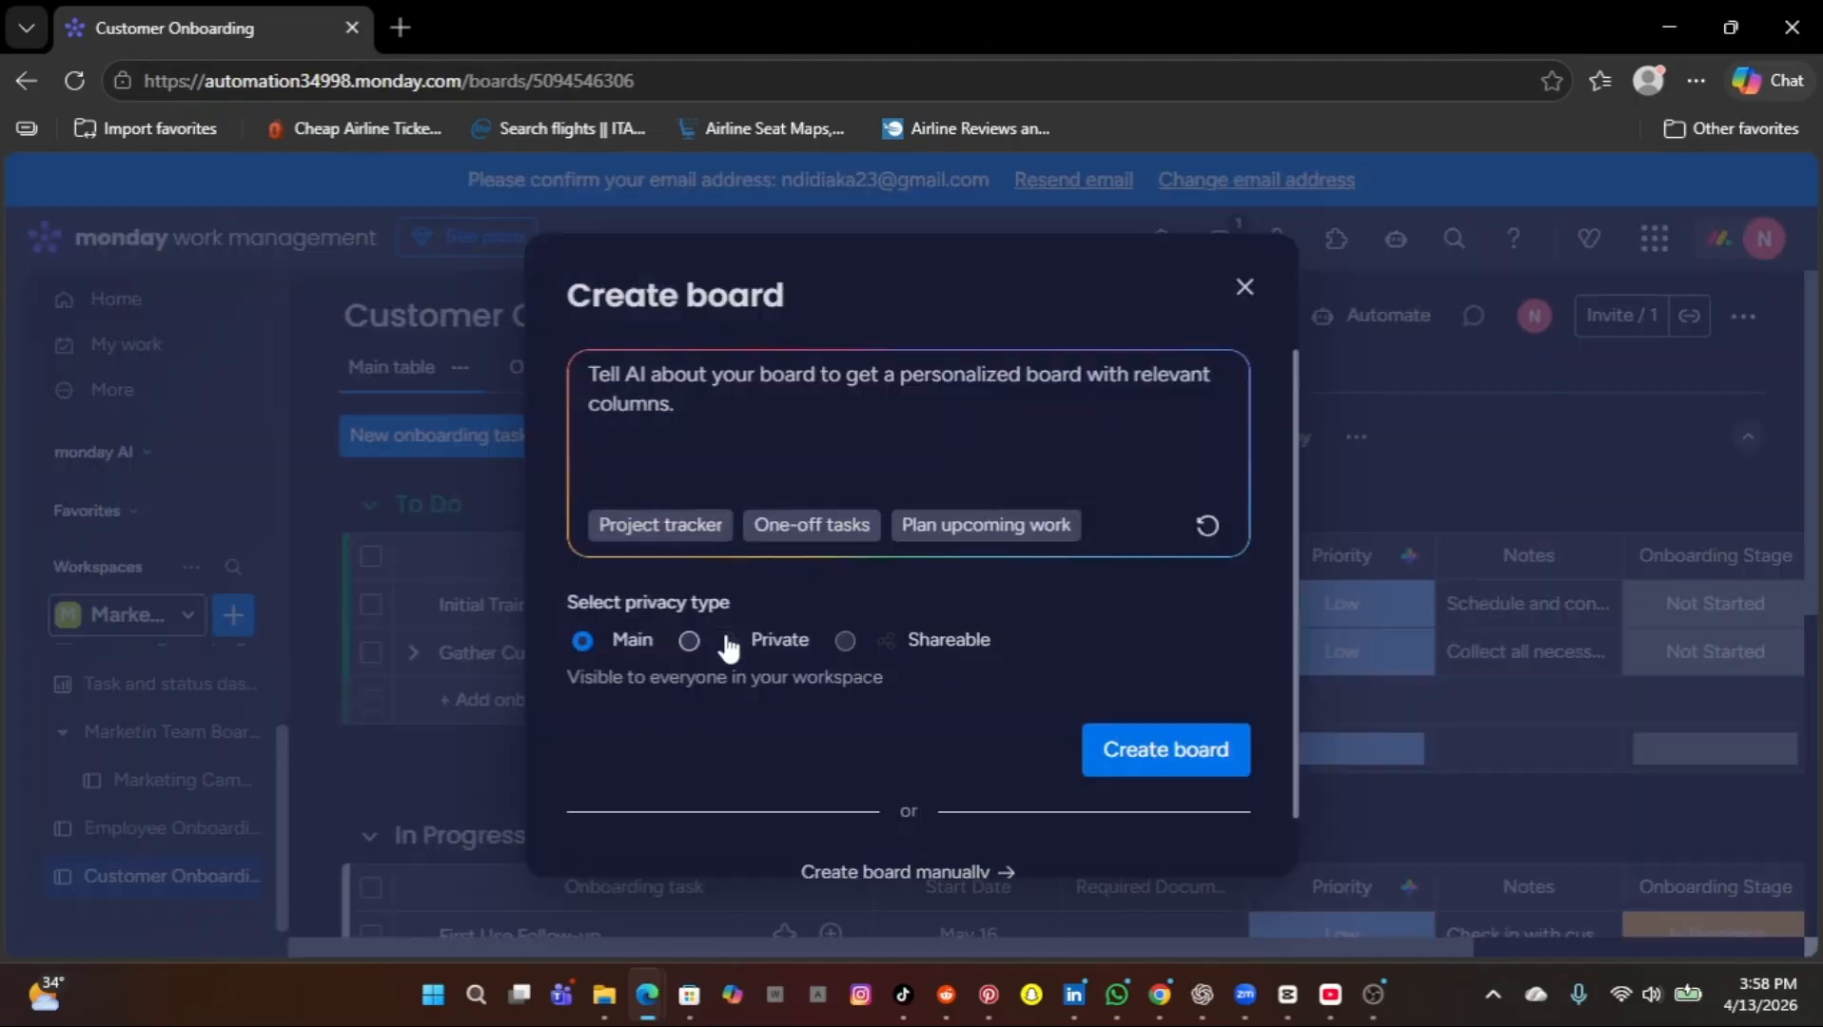
{"action": "left_click", "coordinate": [902, 872]}
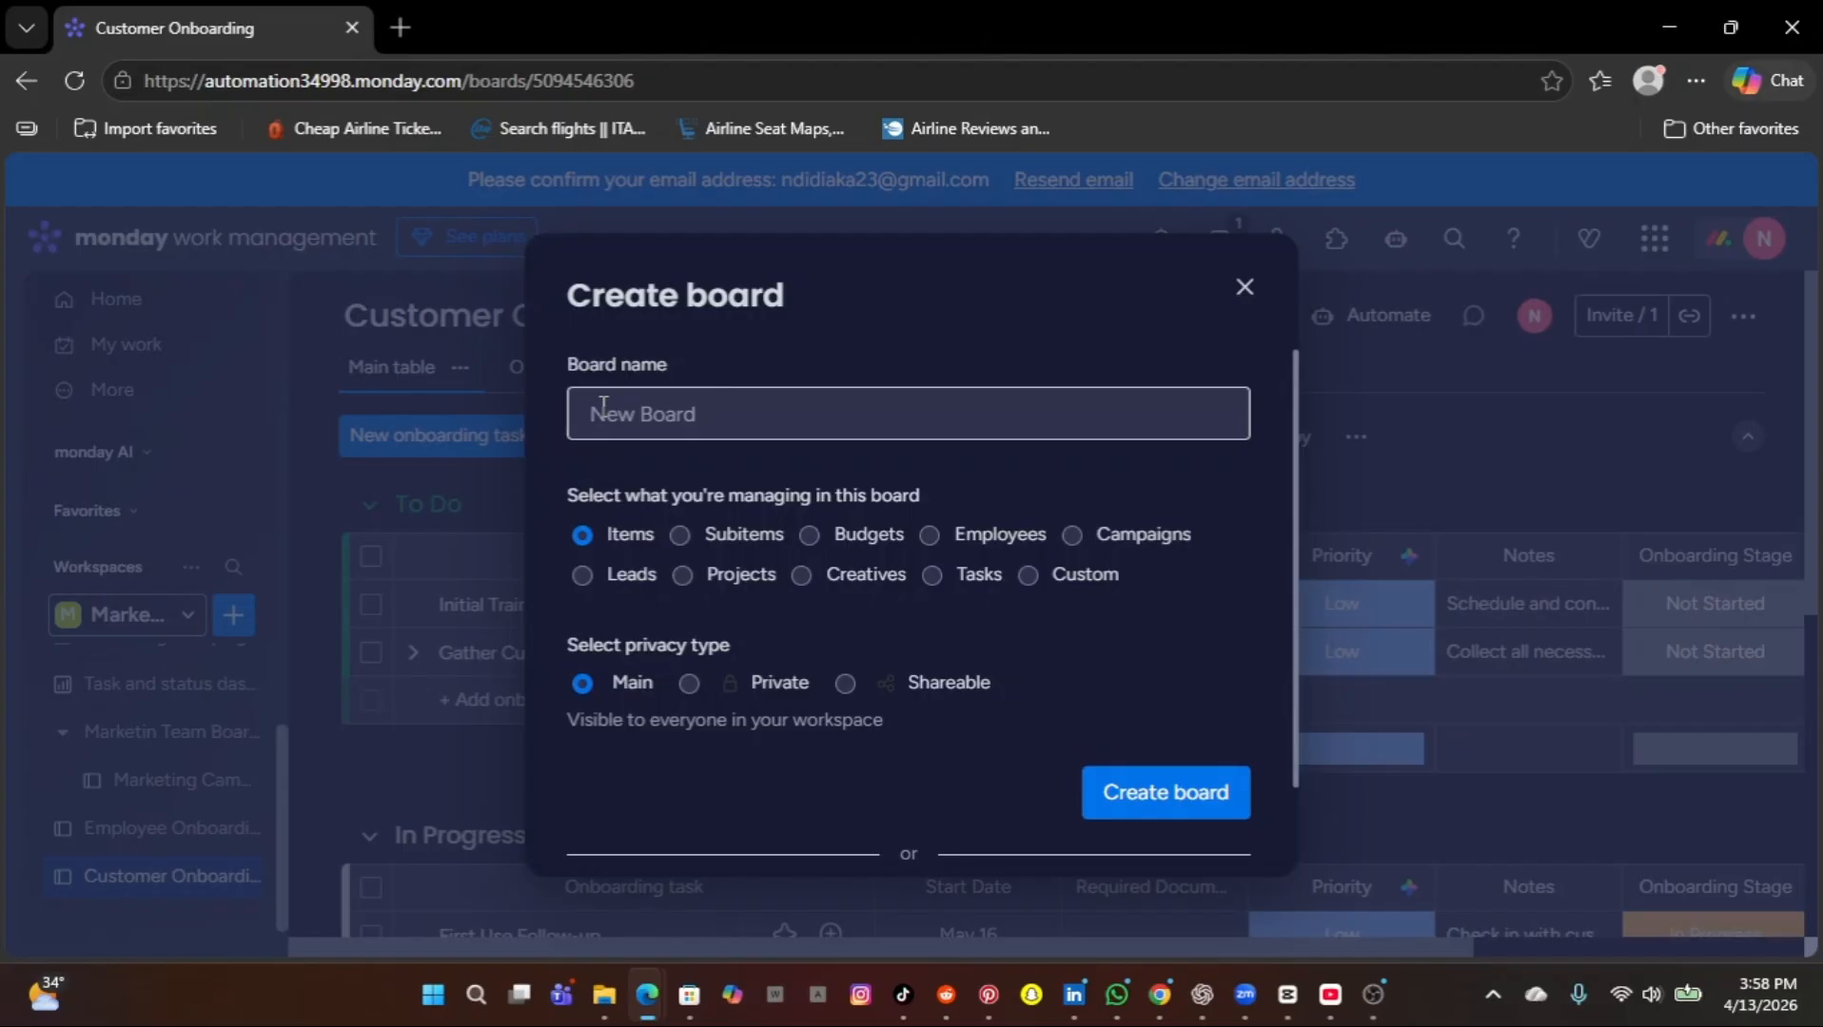
{"action": "type", "text": "Customer"}
{"action": "type", "text": "onboarding"}
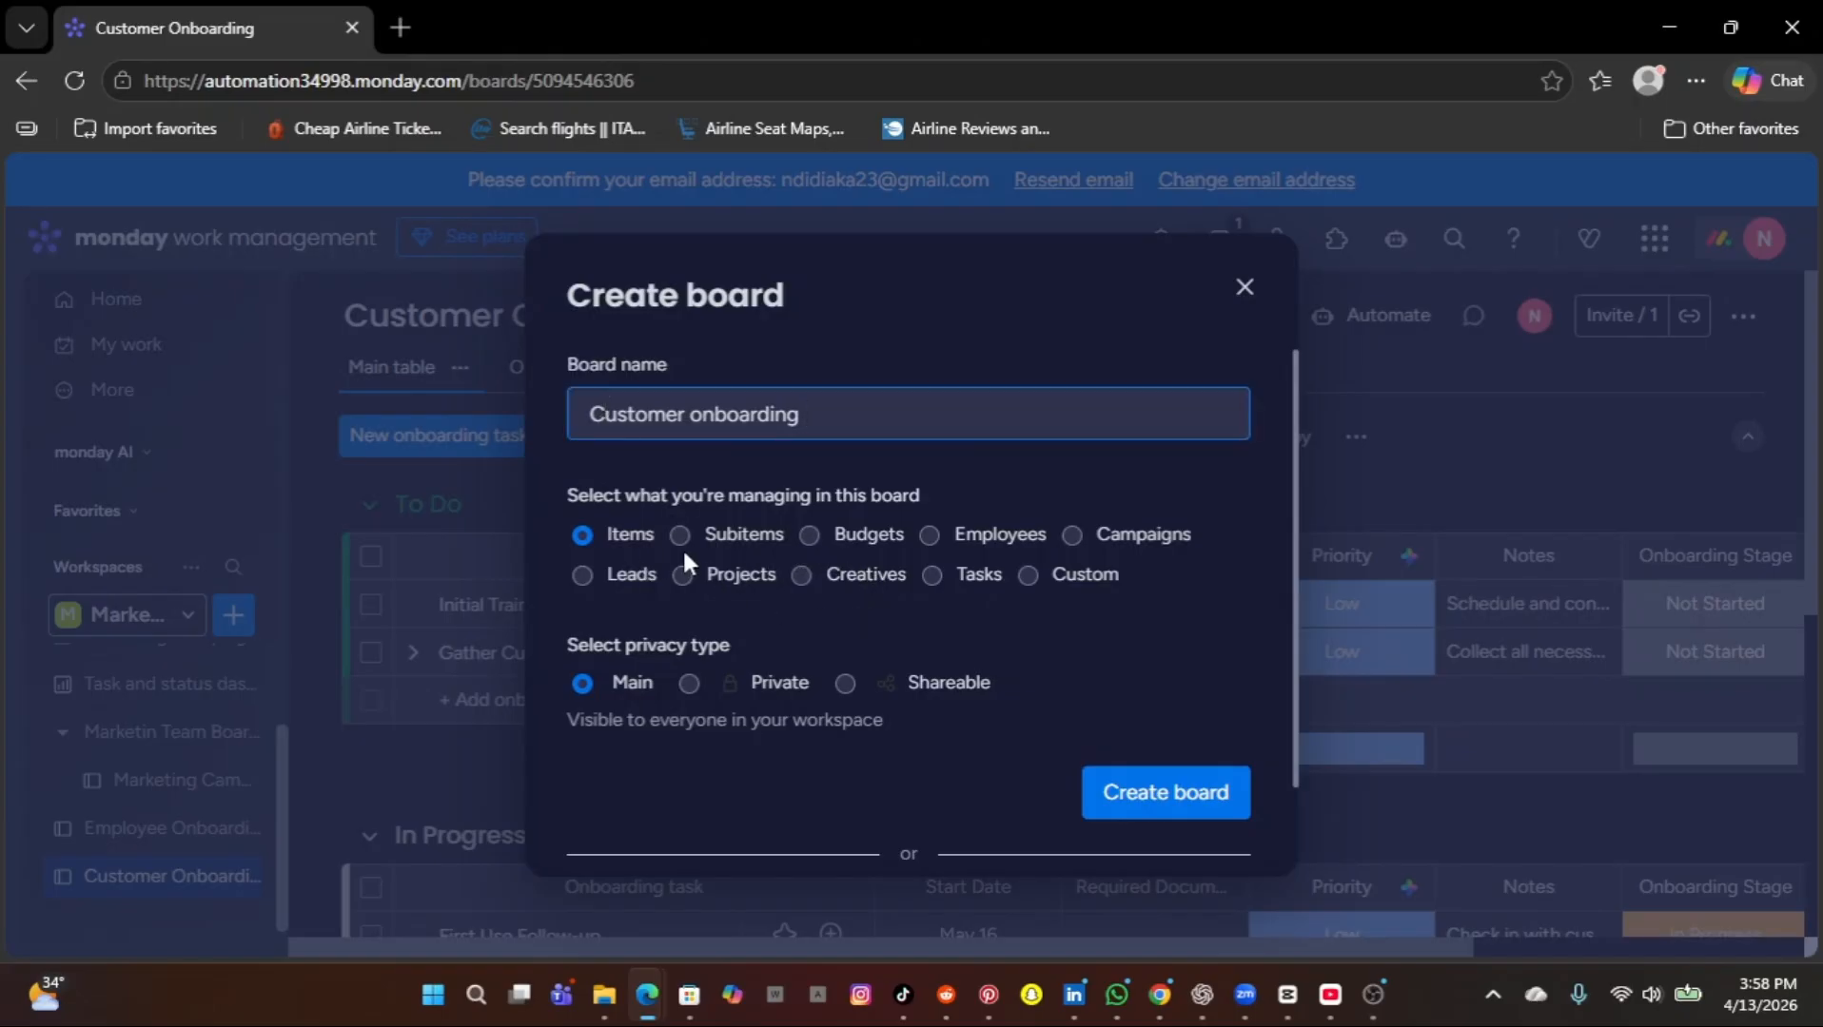
Set the new board to manage Tasks, keep its privacy as Main, and create it.
{"action": "left_click", "coordinate": [810, 539]}
{"action": "left_click", "coordinate": [930, 538]}
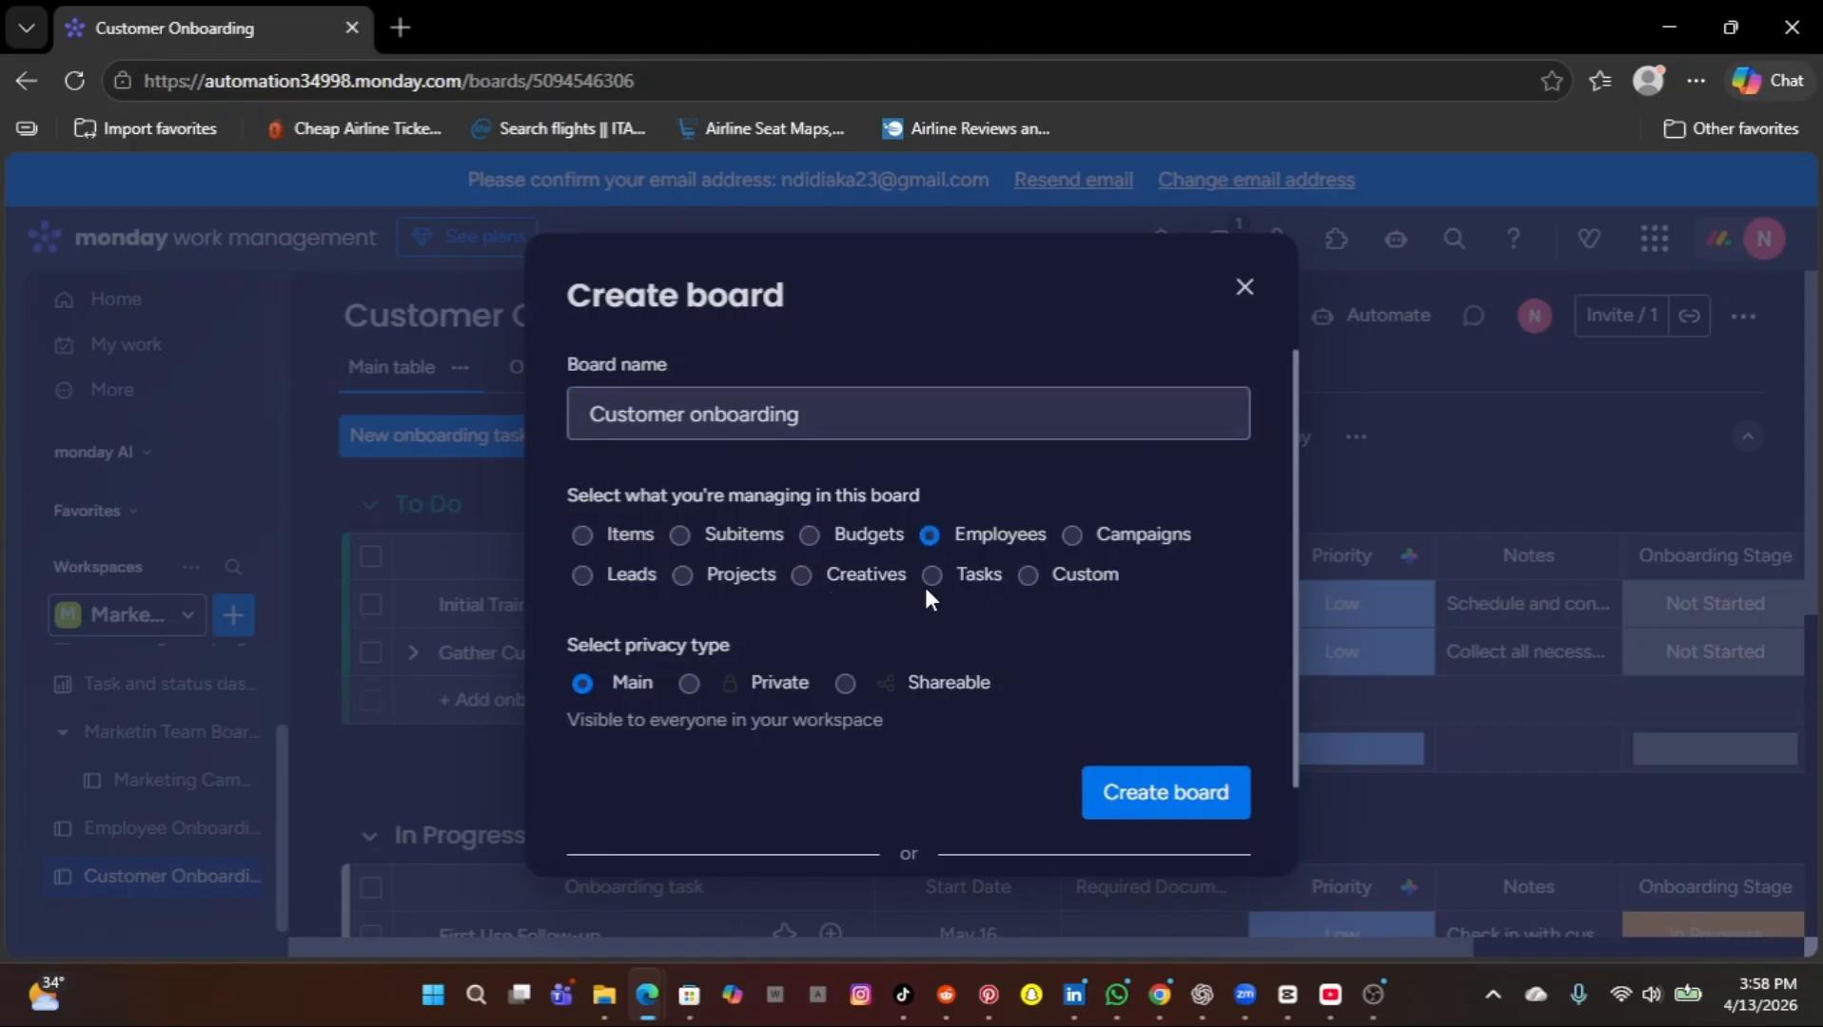
{"action": "left_click", "coordinate": [931, 578]}
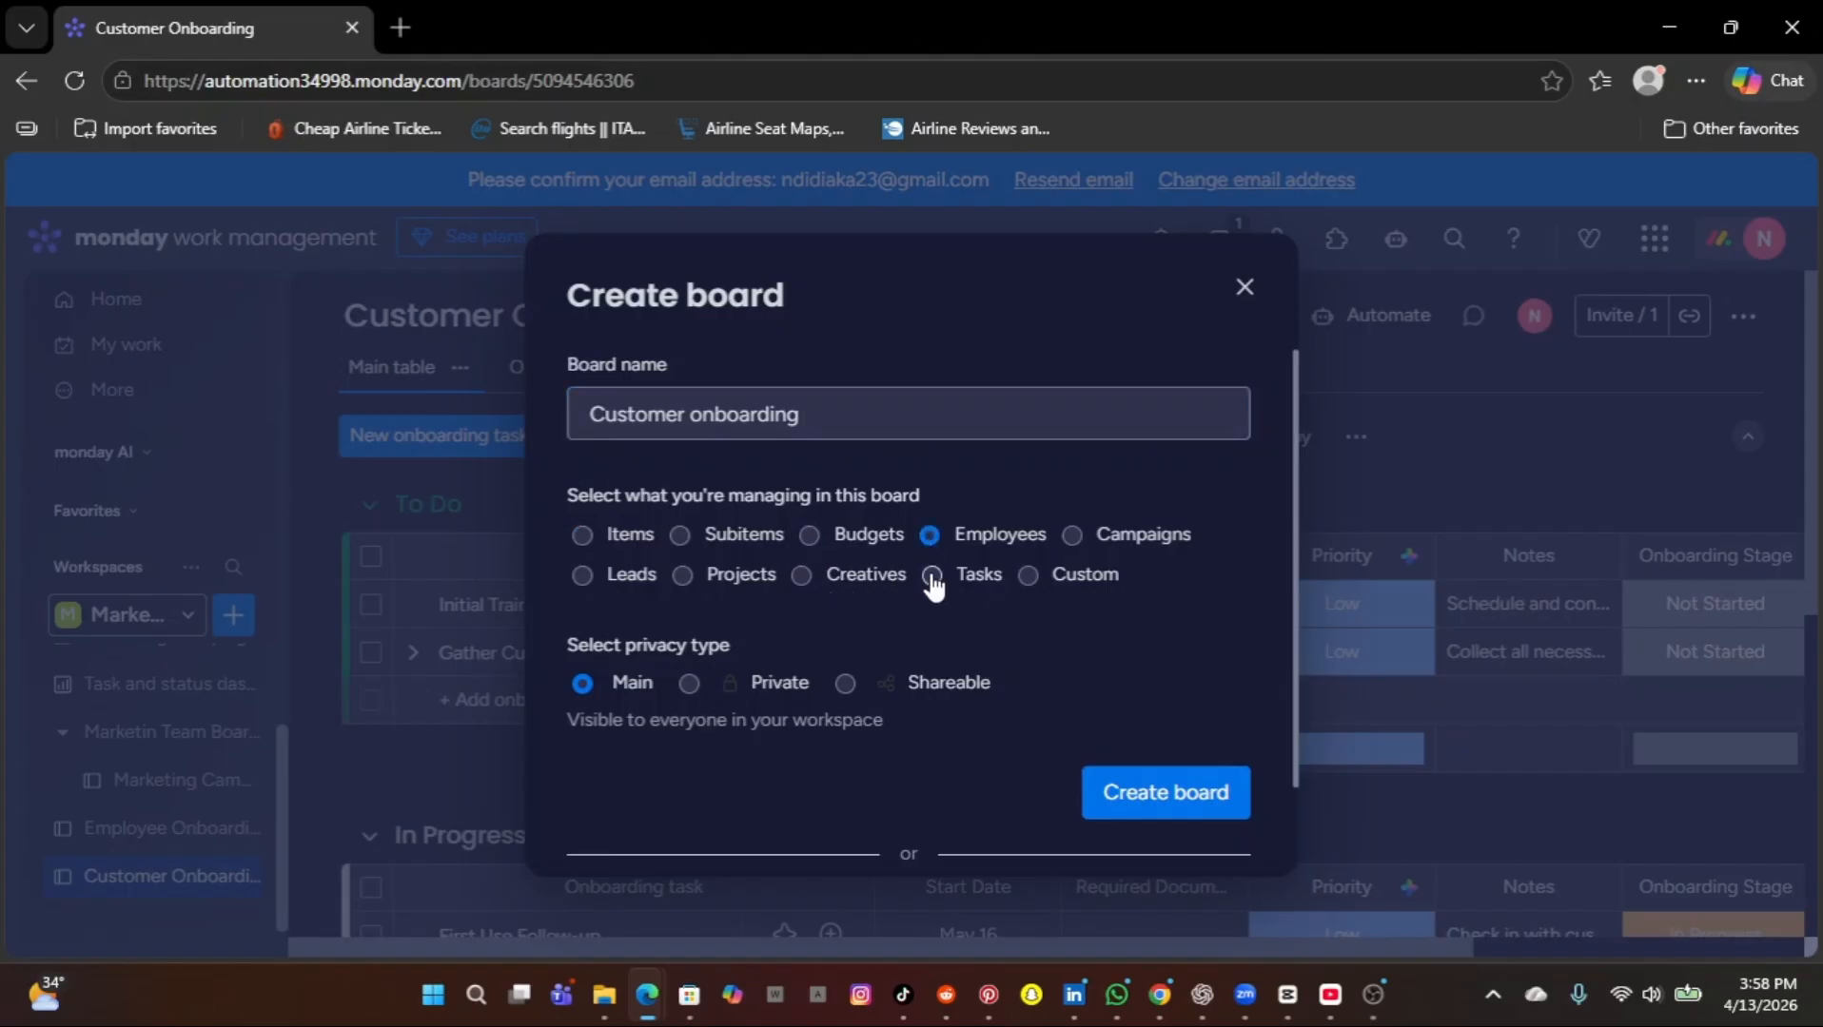
{"action": "left_click", "coordinate": [1148, 807]}
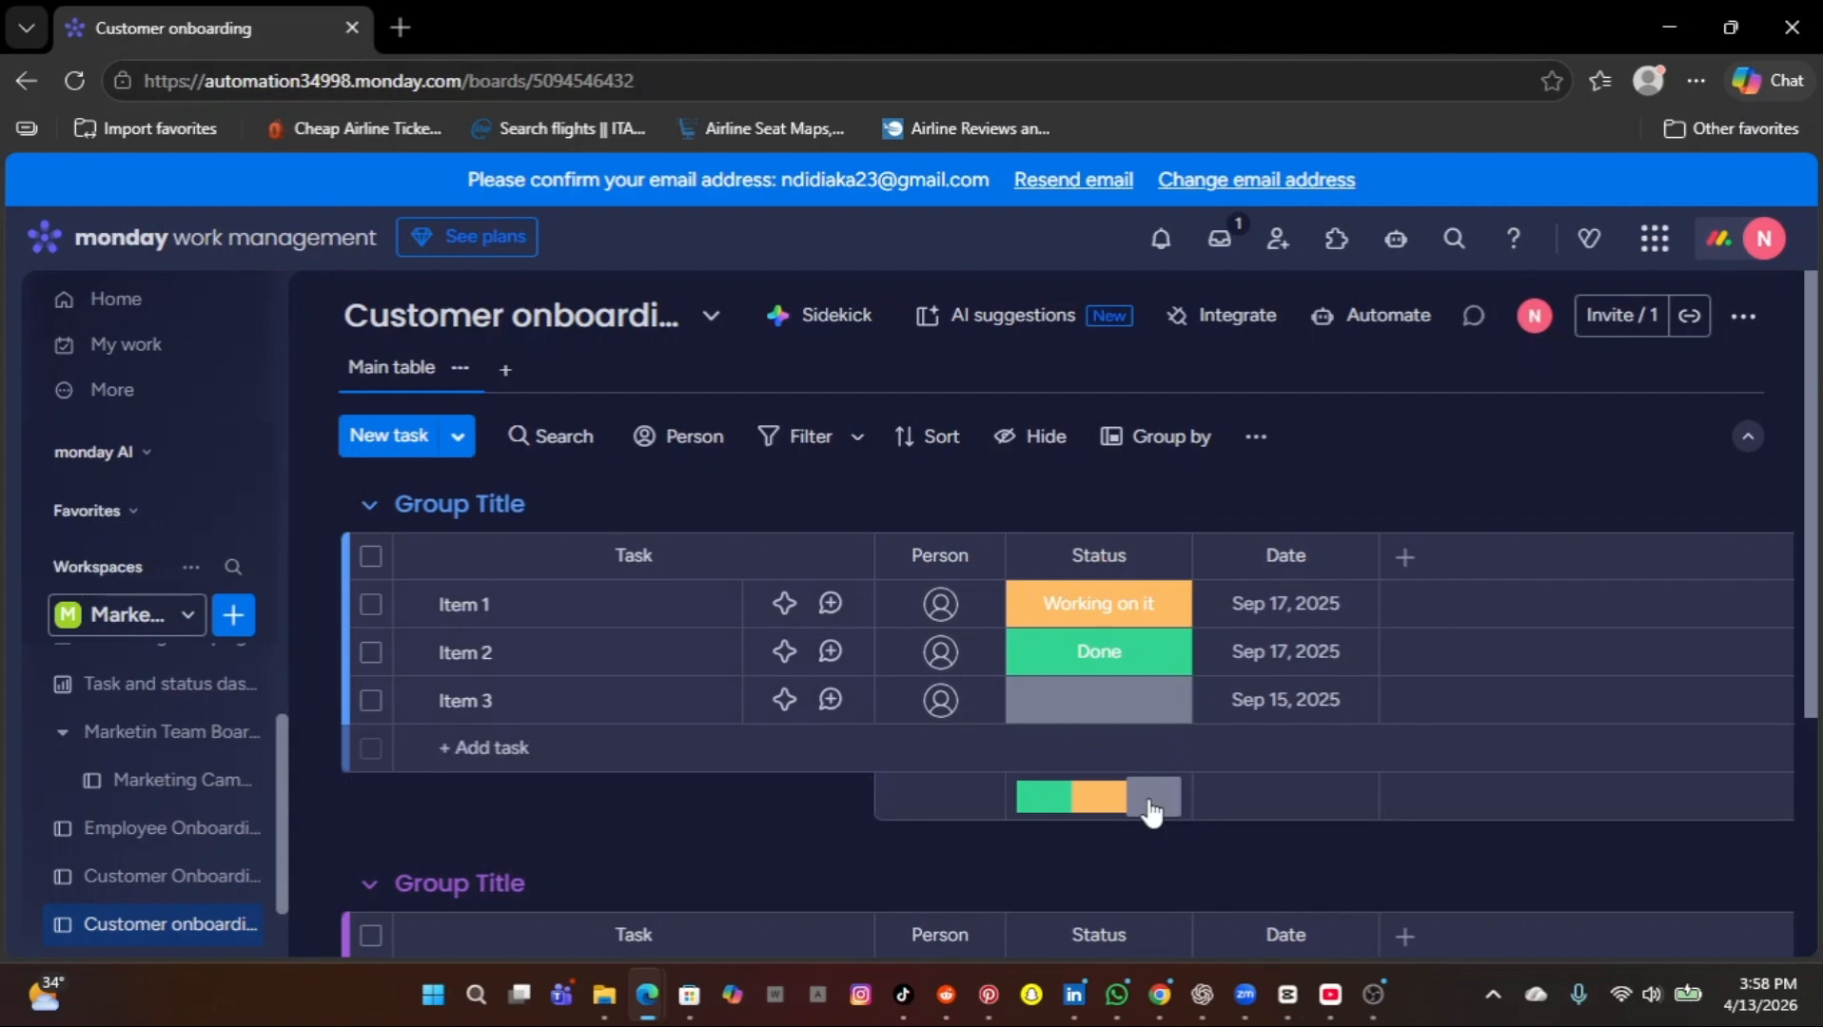
Compare the AI-generated board with the manually created one, and view the latter's Status and Task column options.
{"action": "left_click", "coordinate": [184, 881]}
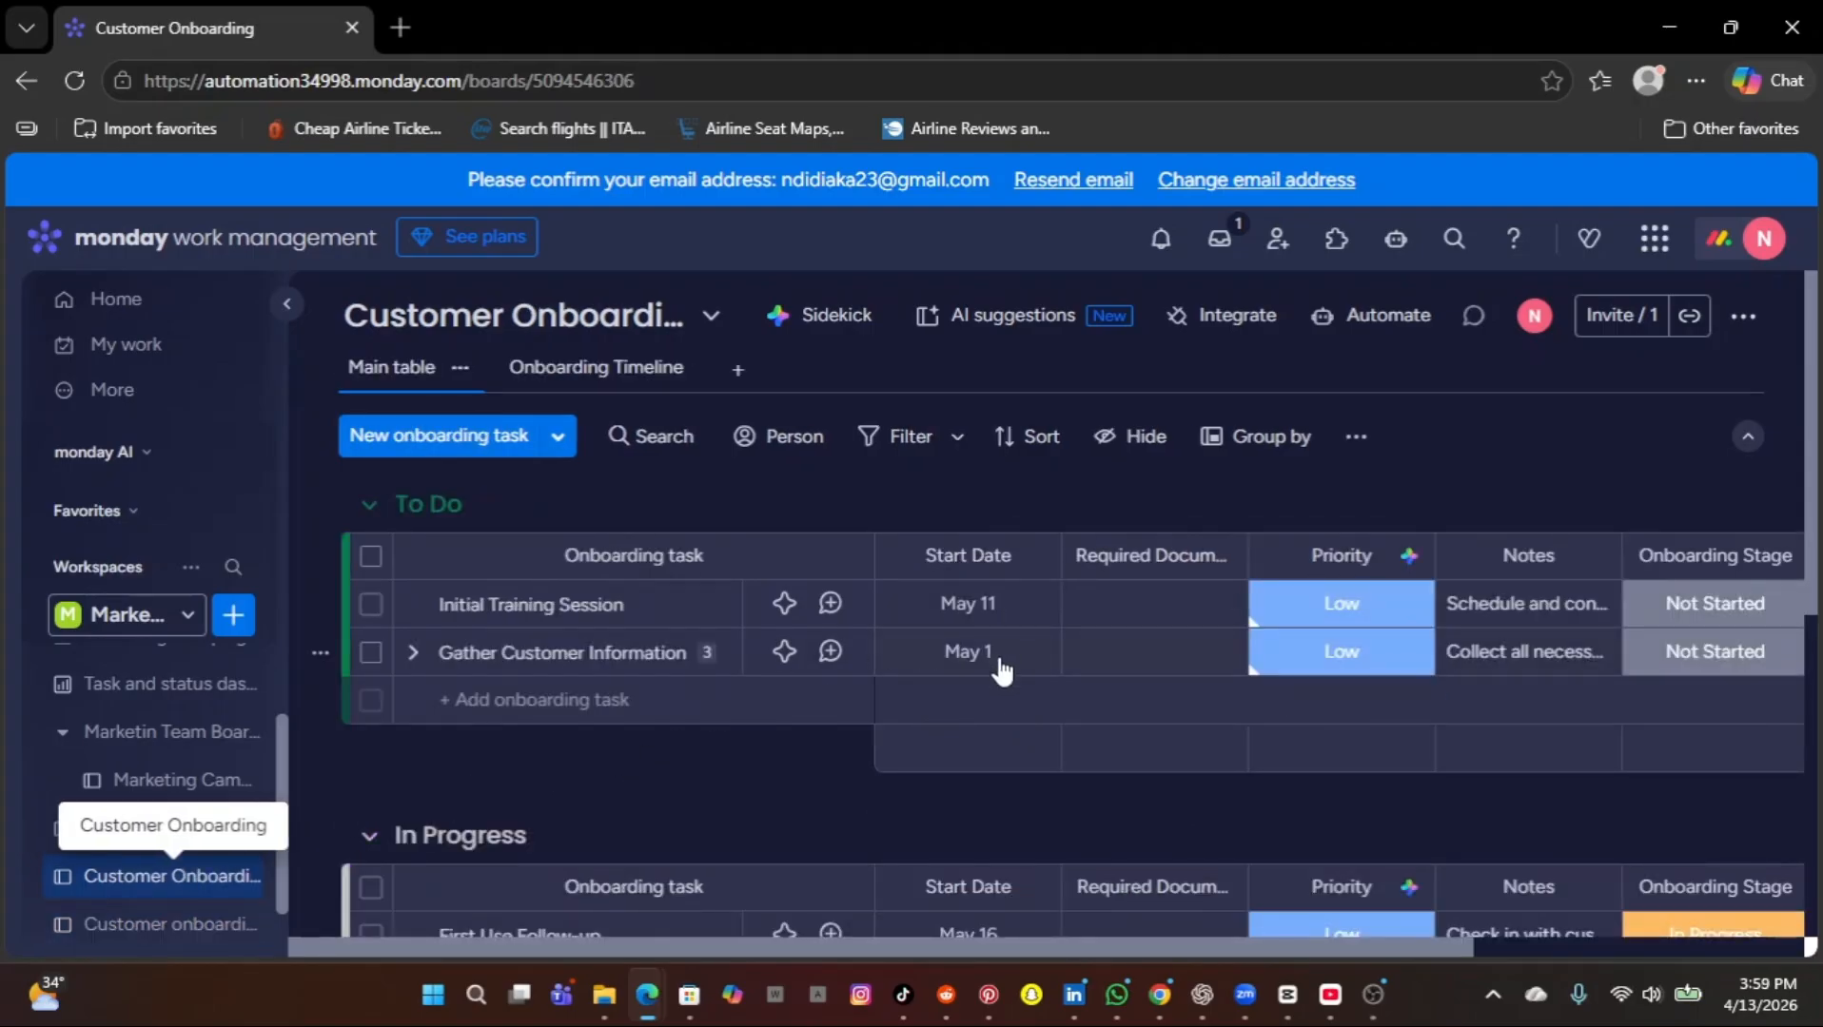
{"action": "left_click", "coordinate": [217, 928]}
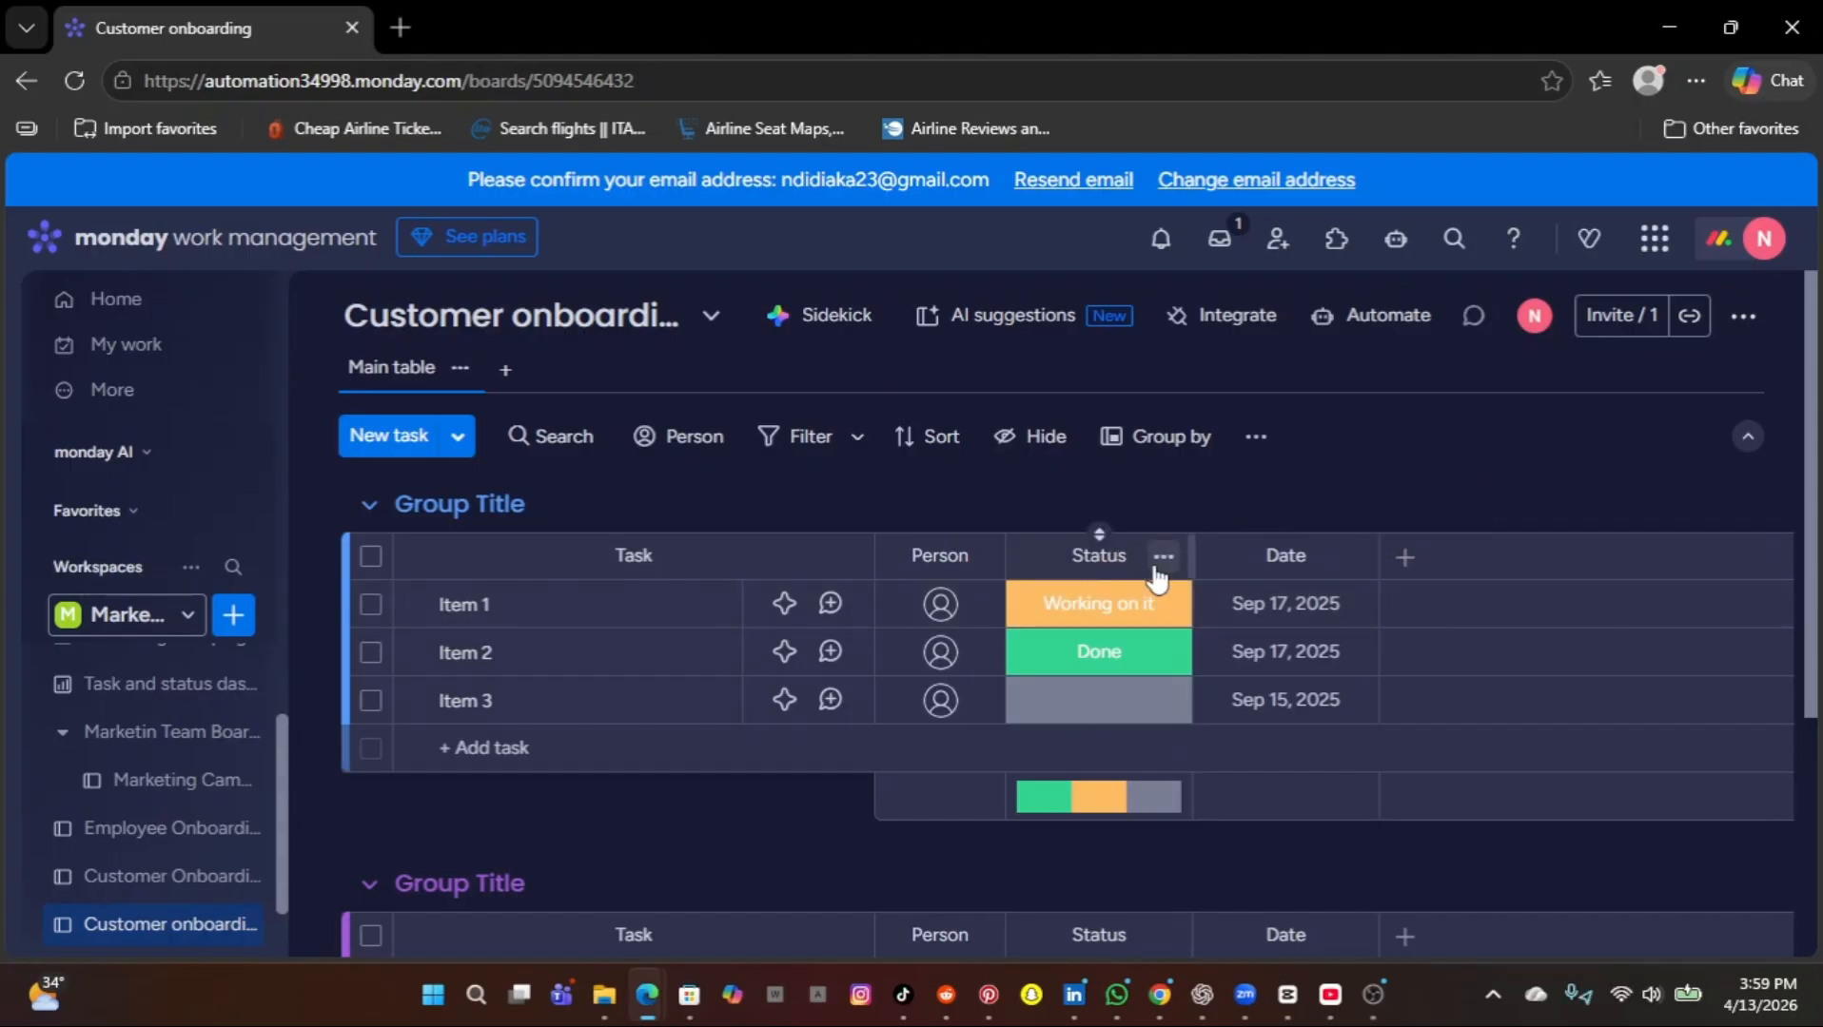
{"action": "left_click", "coordinate": [1161, 558]}
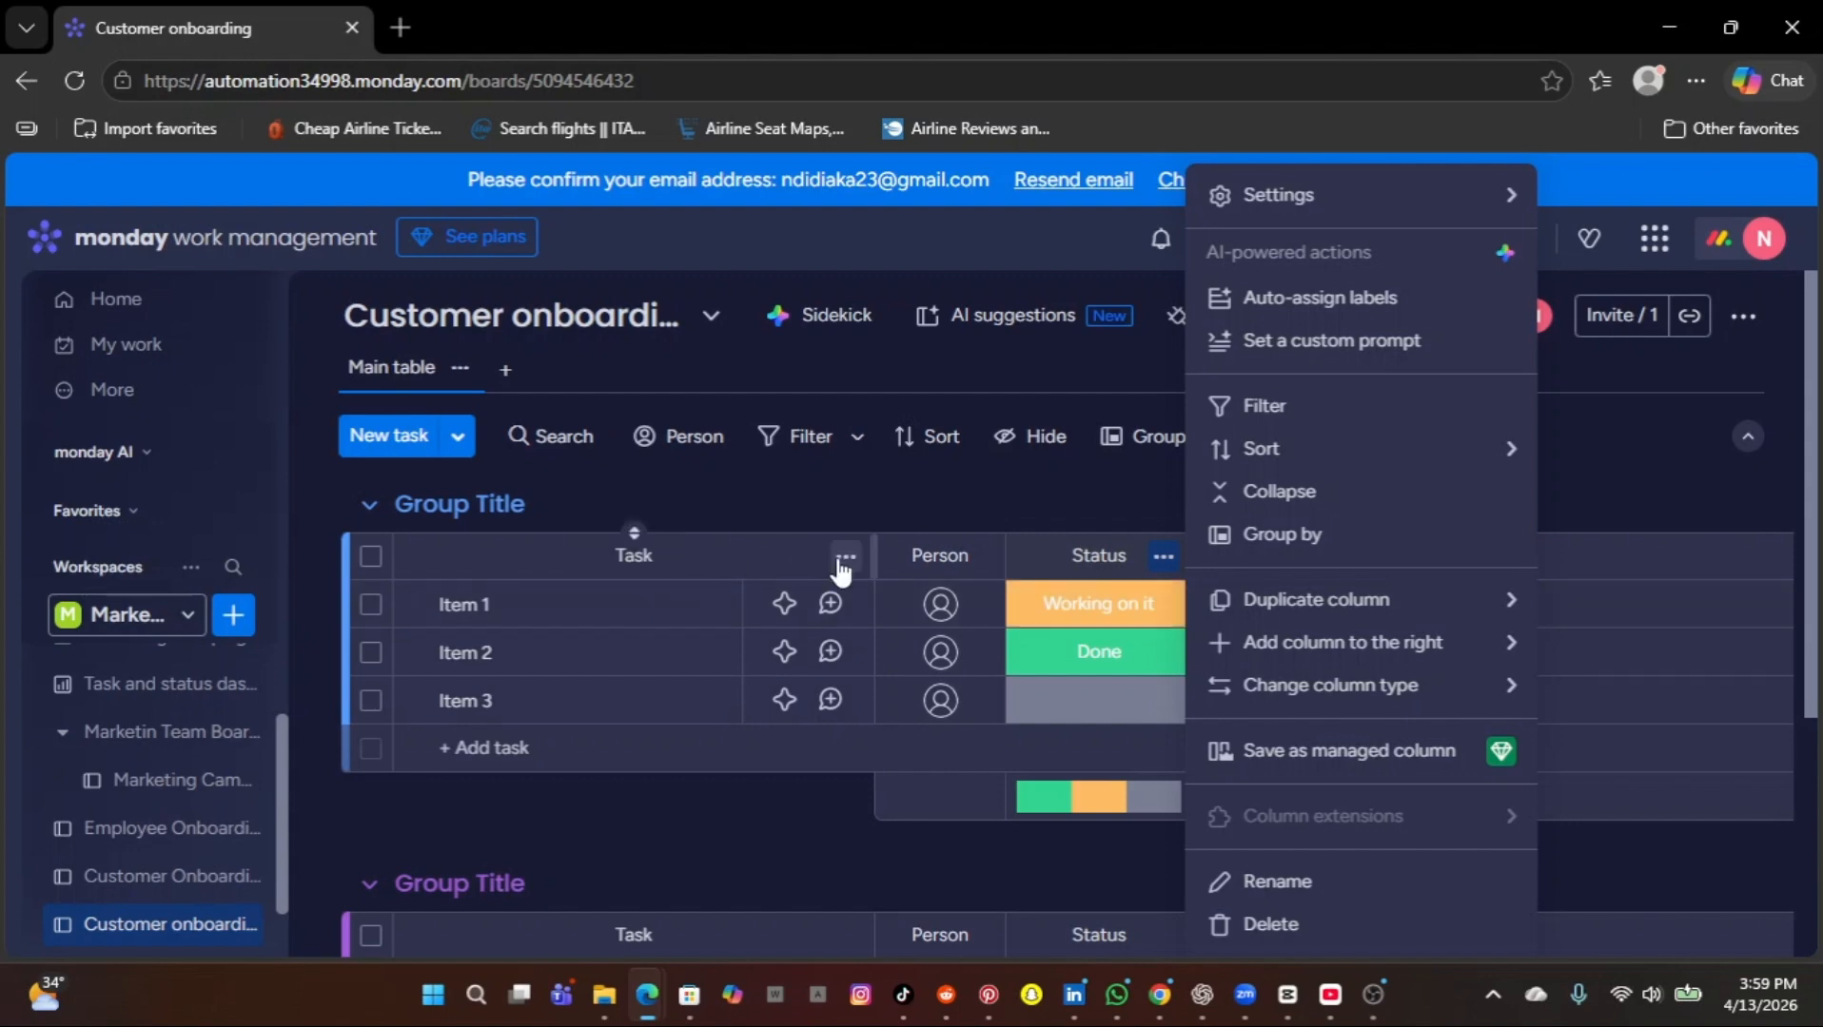
{"action": "left_click", "coordinate": [843, 558]}
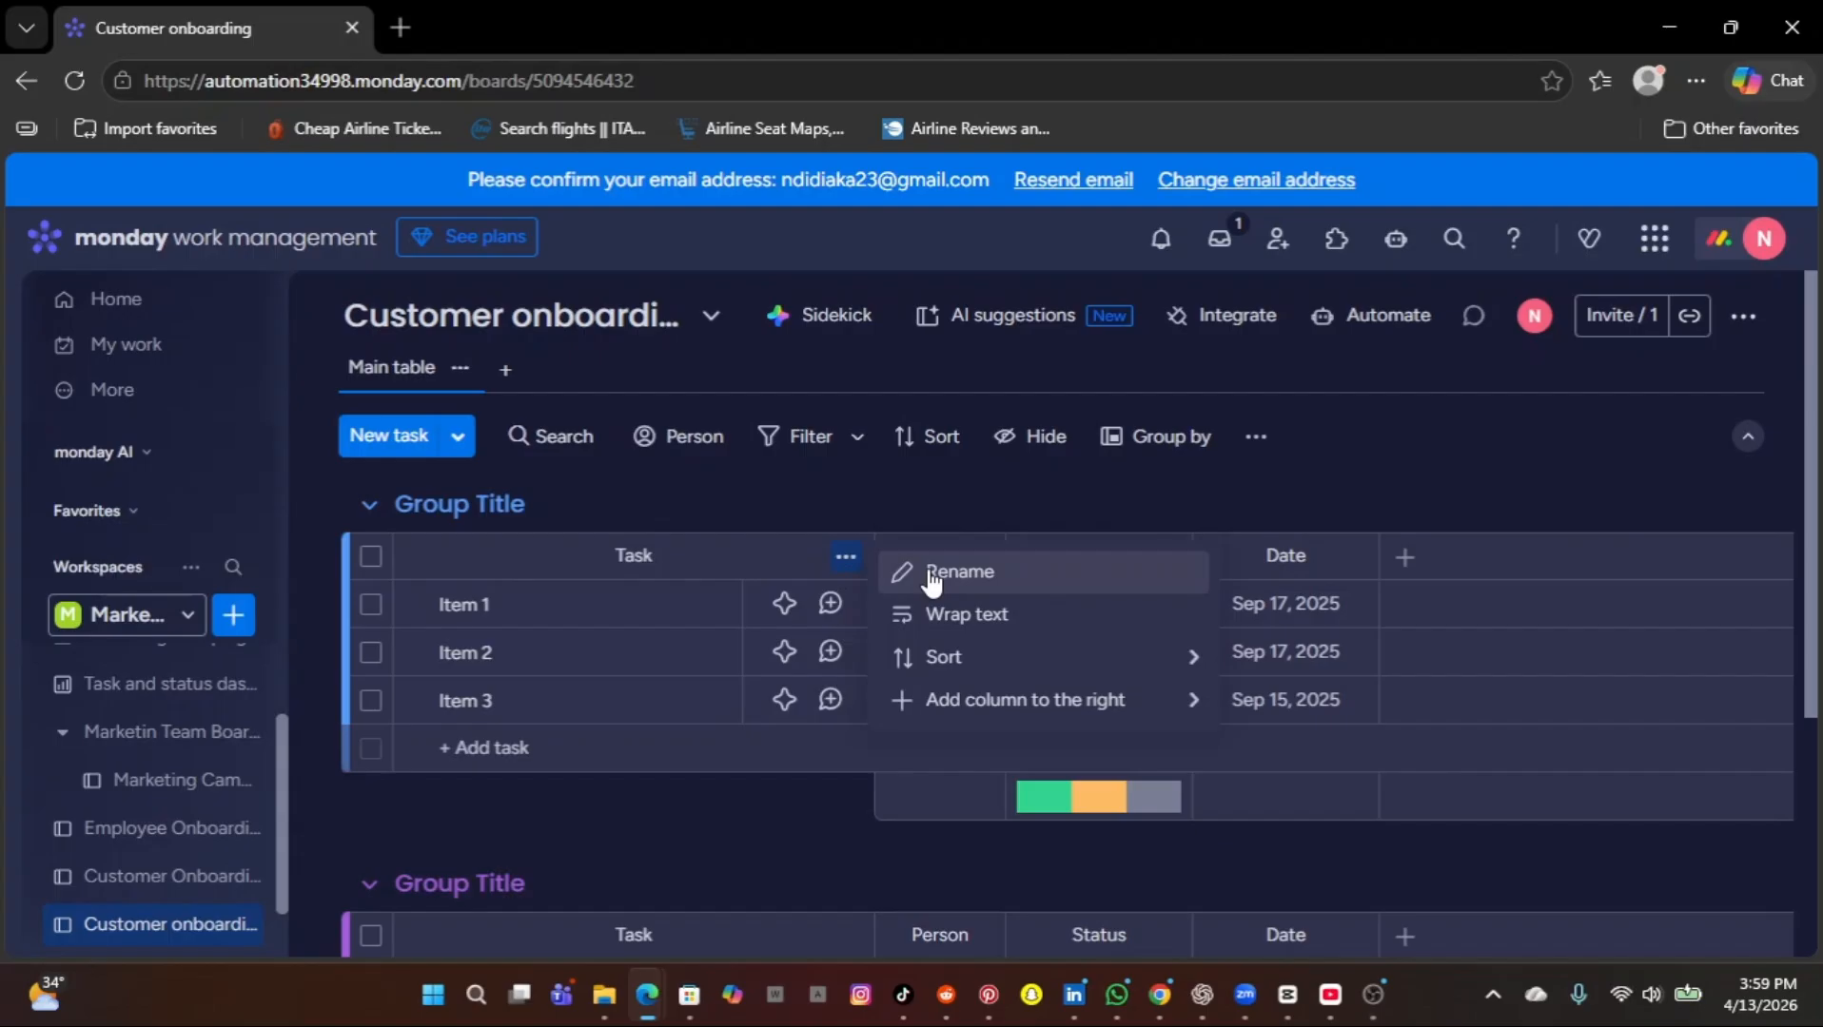
{"action": "left_click", "coordinate": [947, 502]}
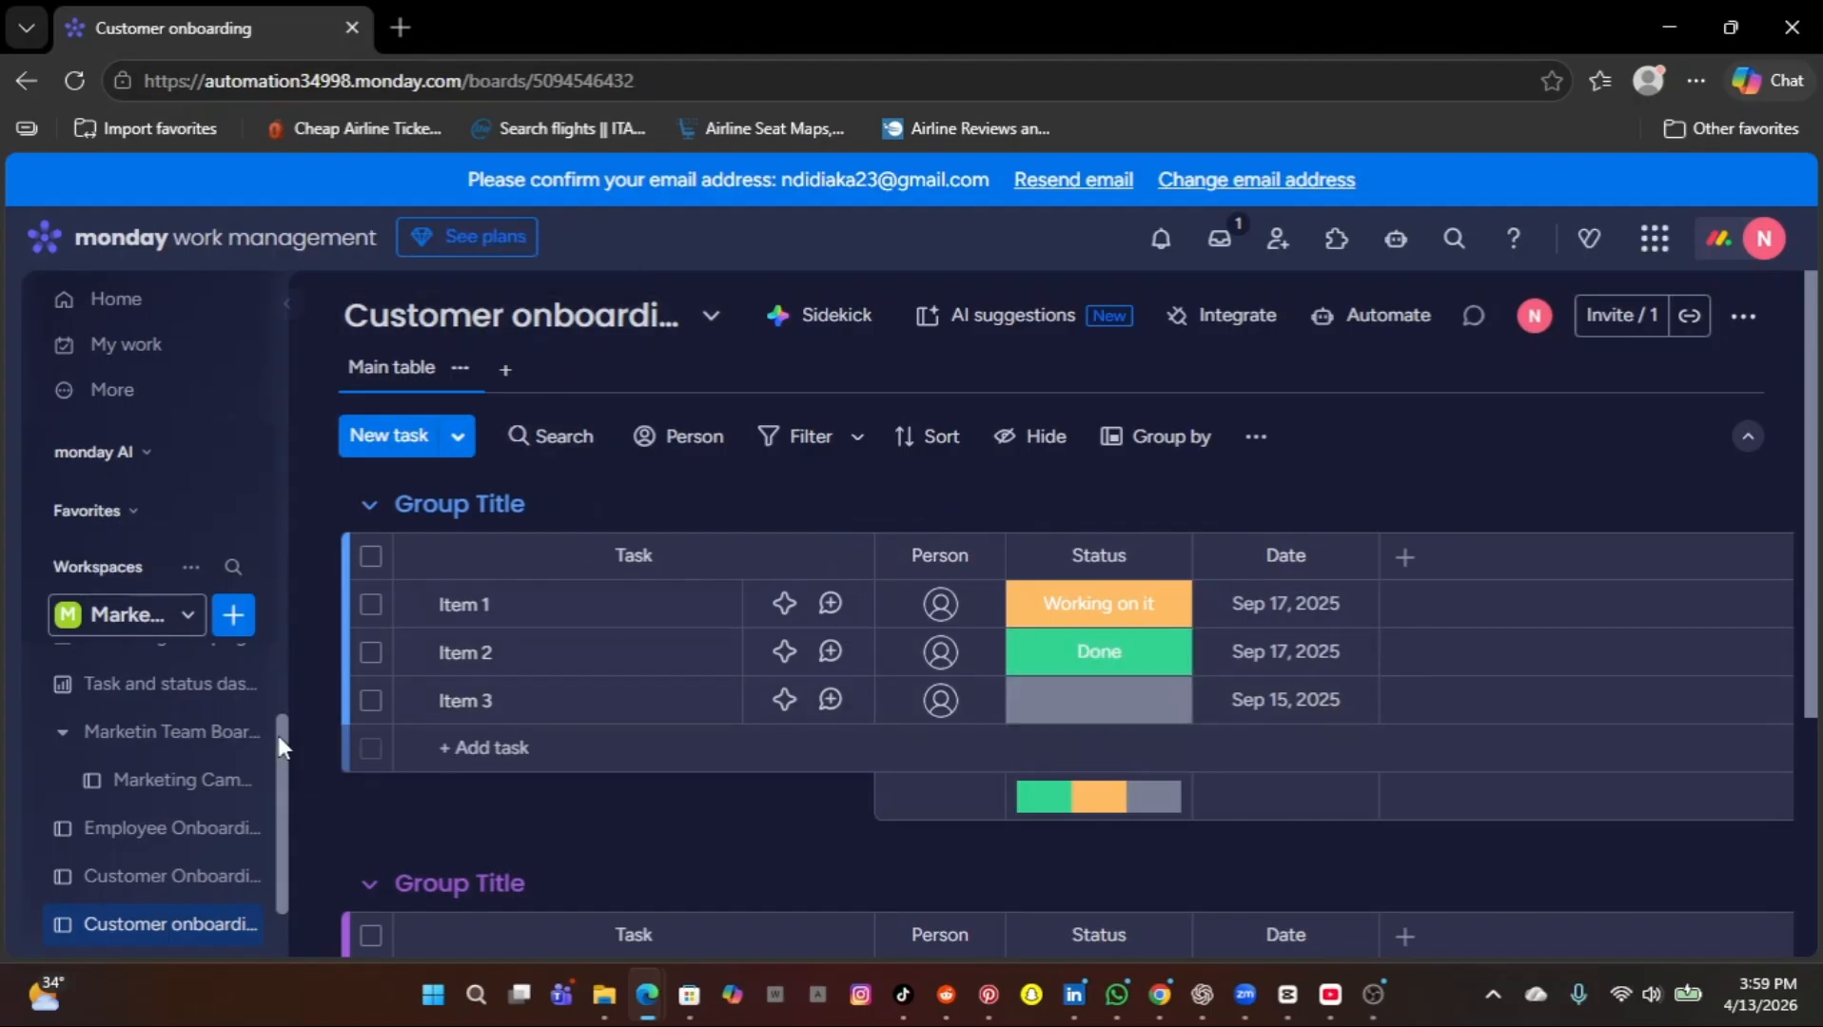
Try to create a new form in the current workspace without using a template.
{"action": "left_click", "coordinate": [235, 618]}
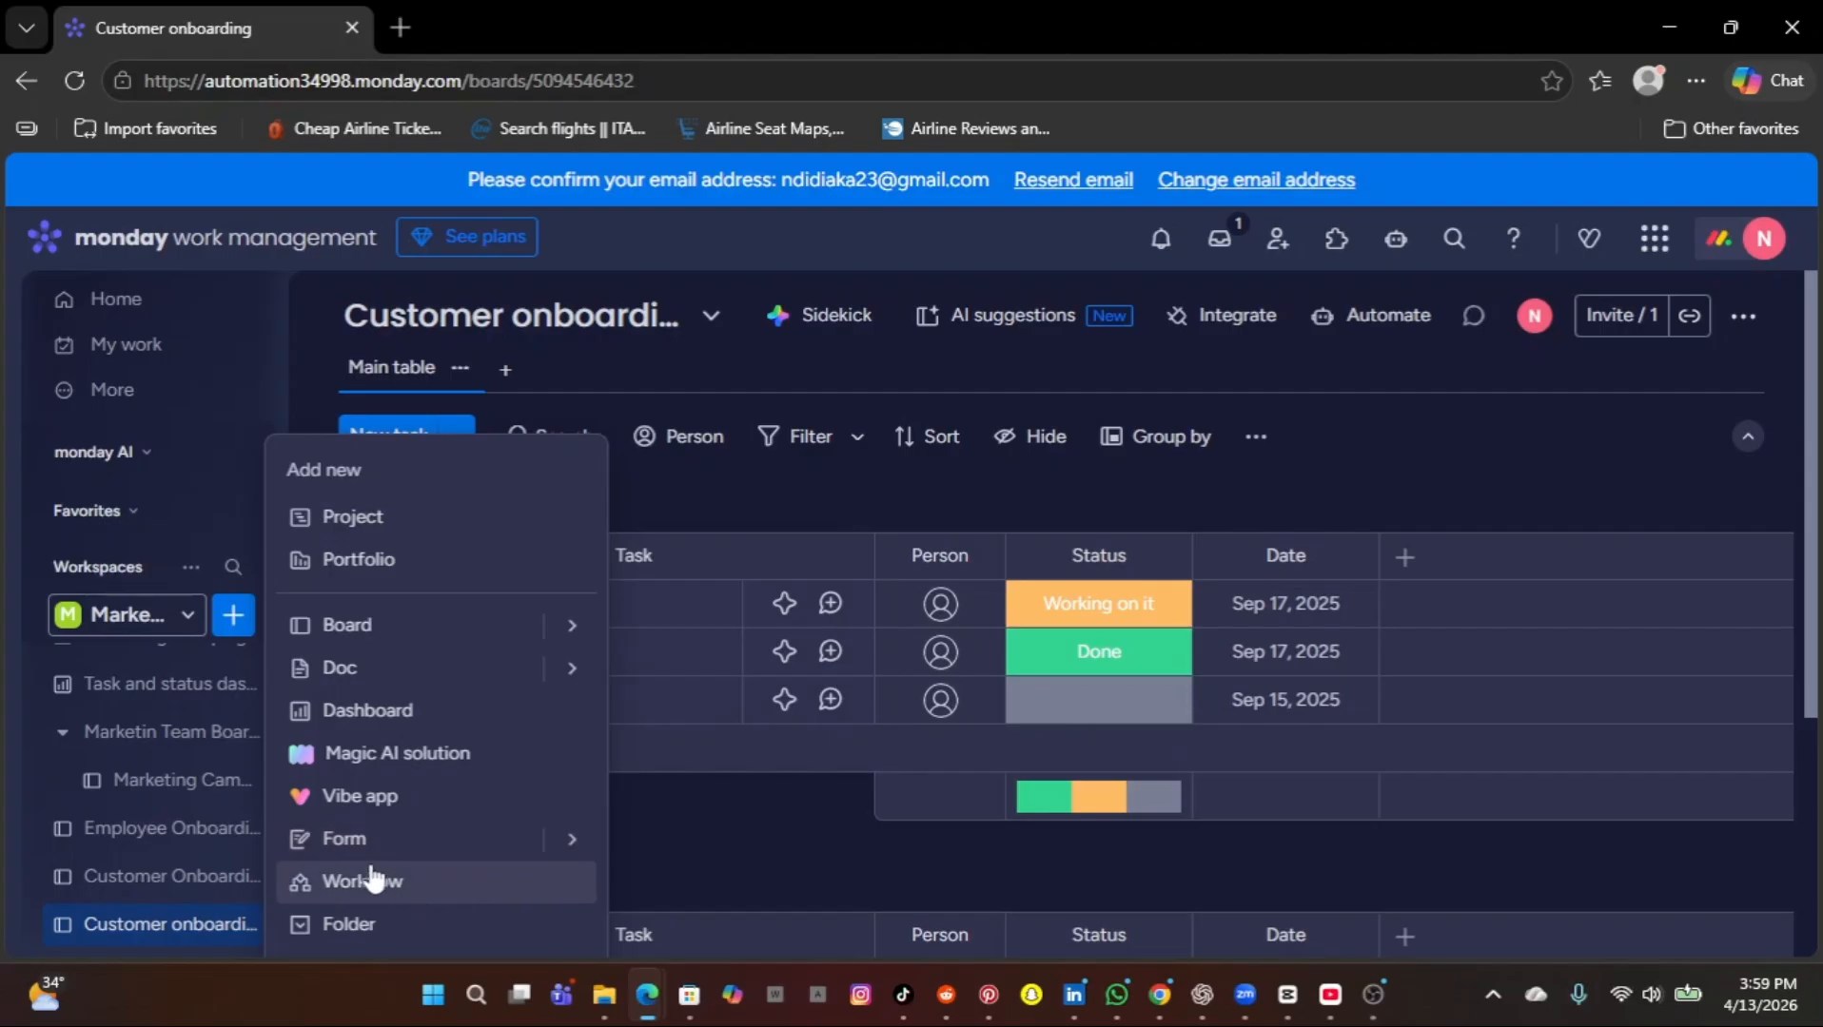
{"action": "mouse_move", "coordinate": [561, 846]}
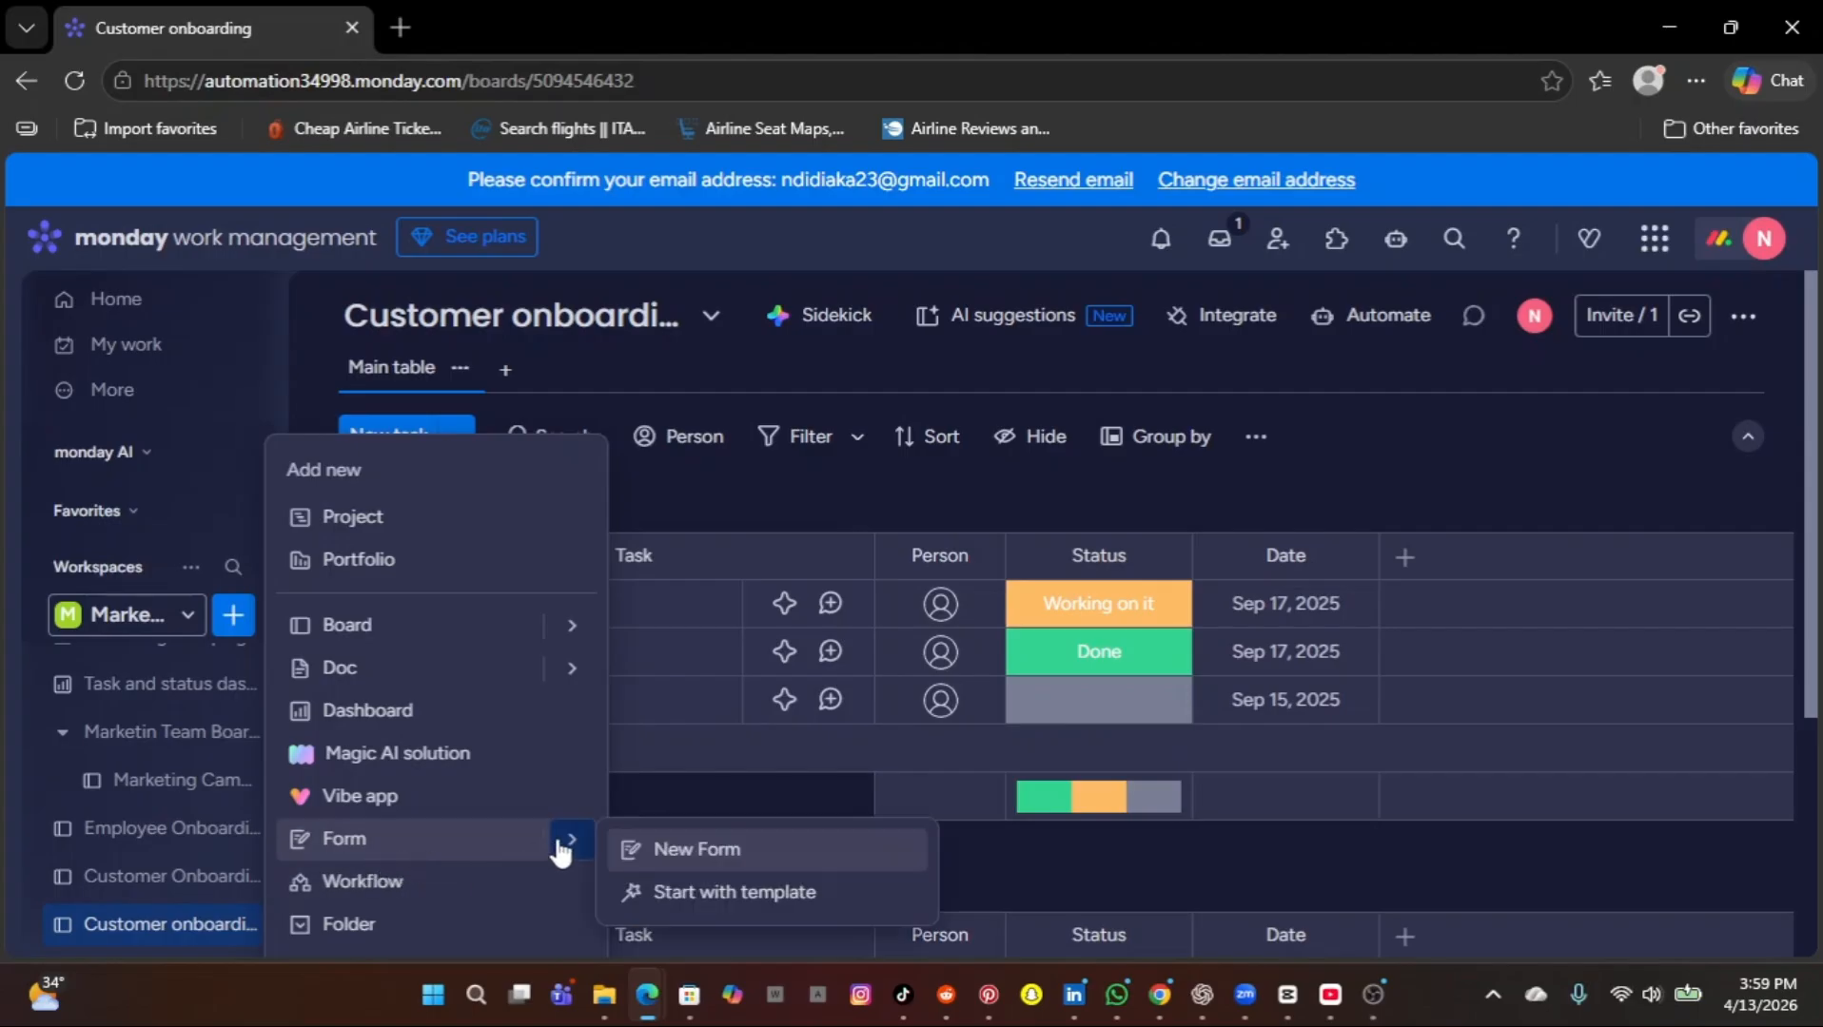
{"action": "left_click", "coordinate": [653, 849]}
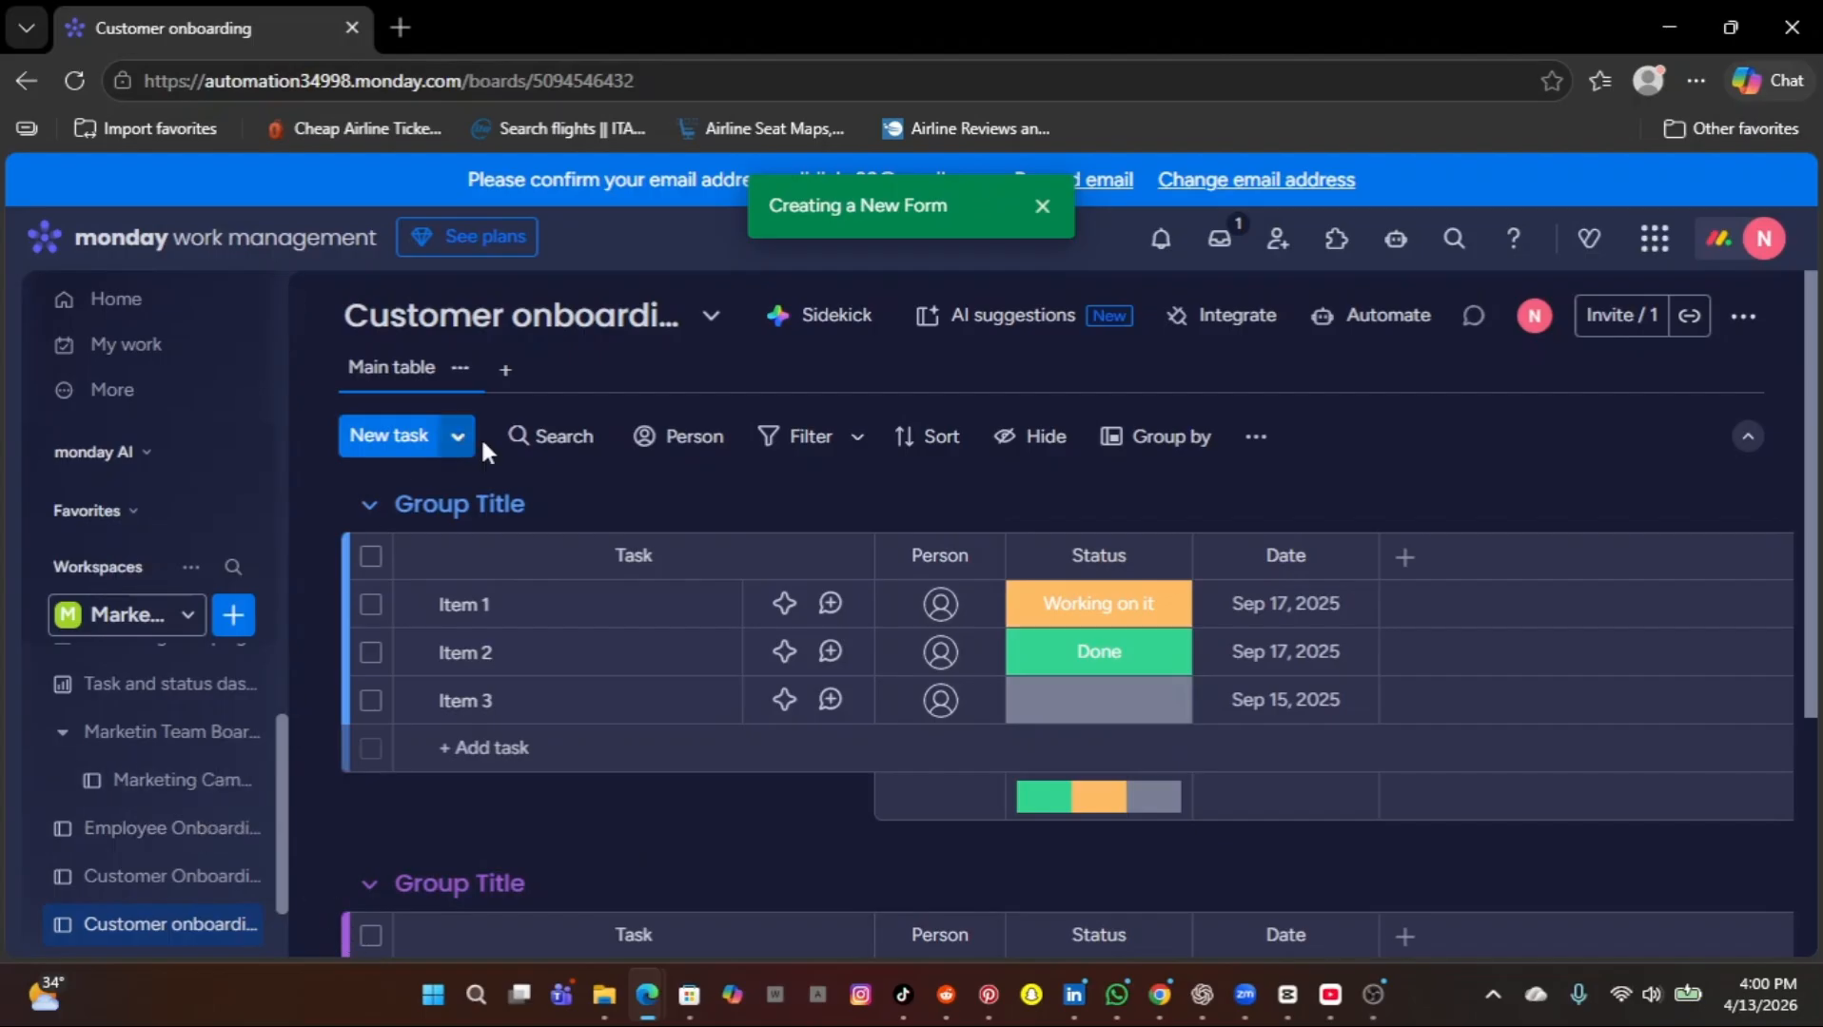
Create a workspace folder named "project 1" and move the manually created Customer onboarding board into it.
{"action": "left_click", "coordinate": [243, 628]}
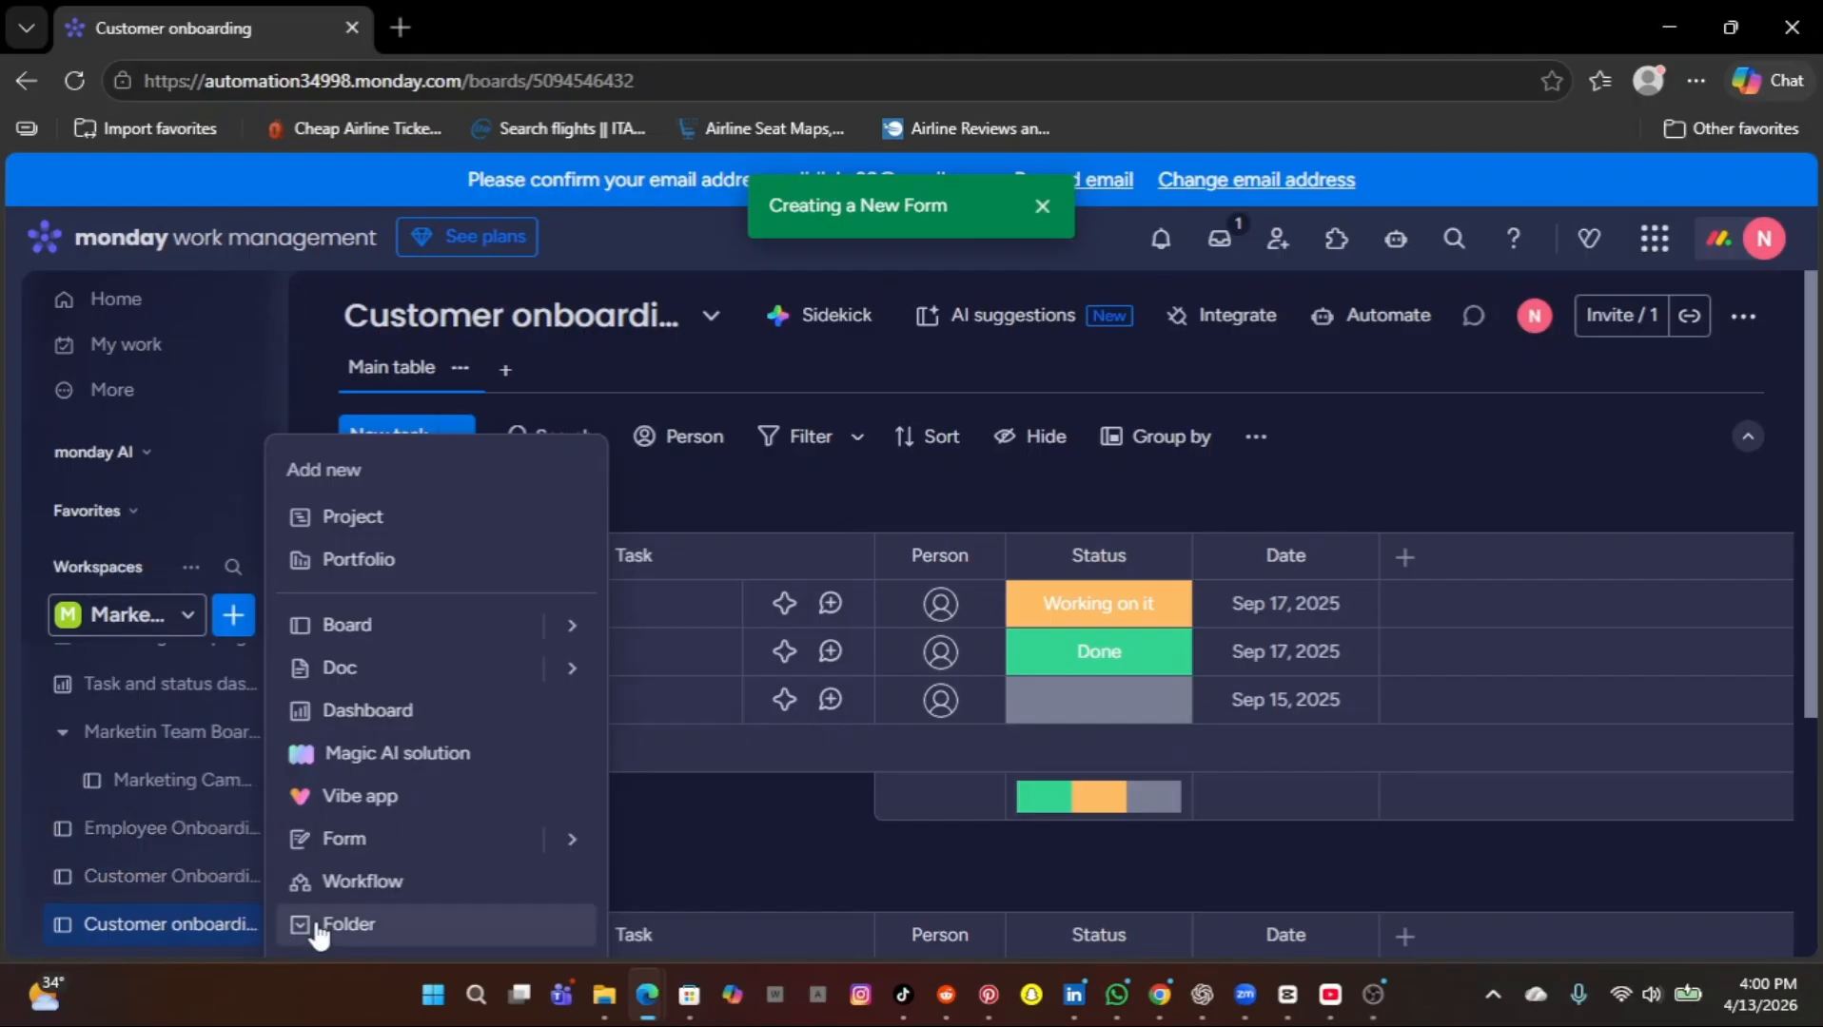
{"action": "left_click", "coordinate": [347, 924]}
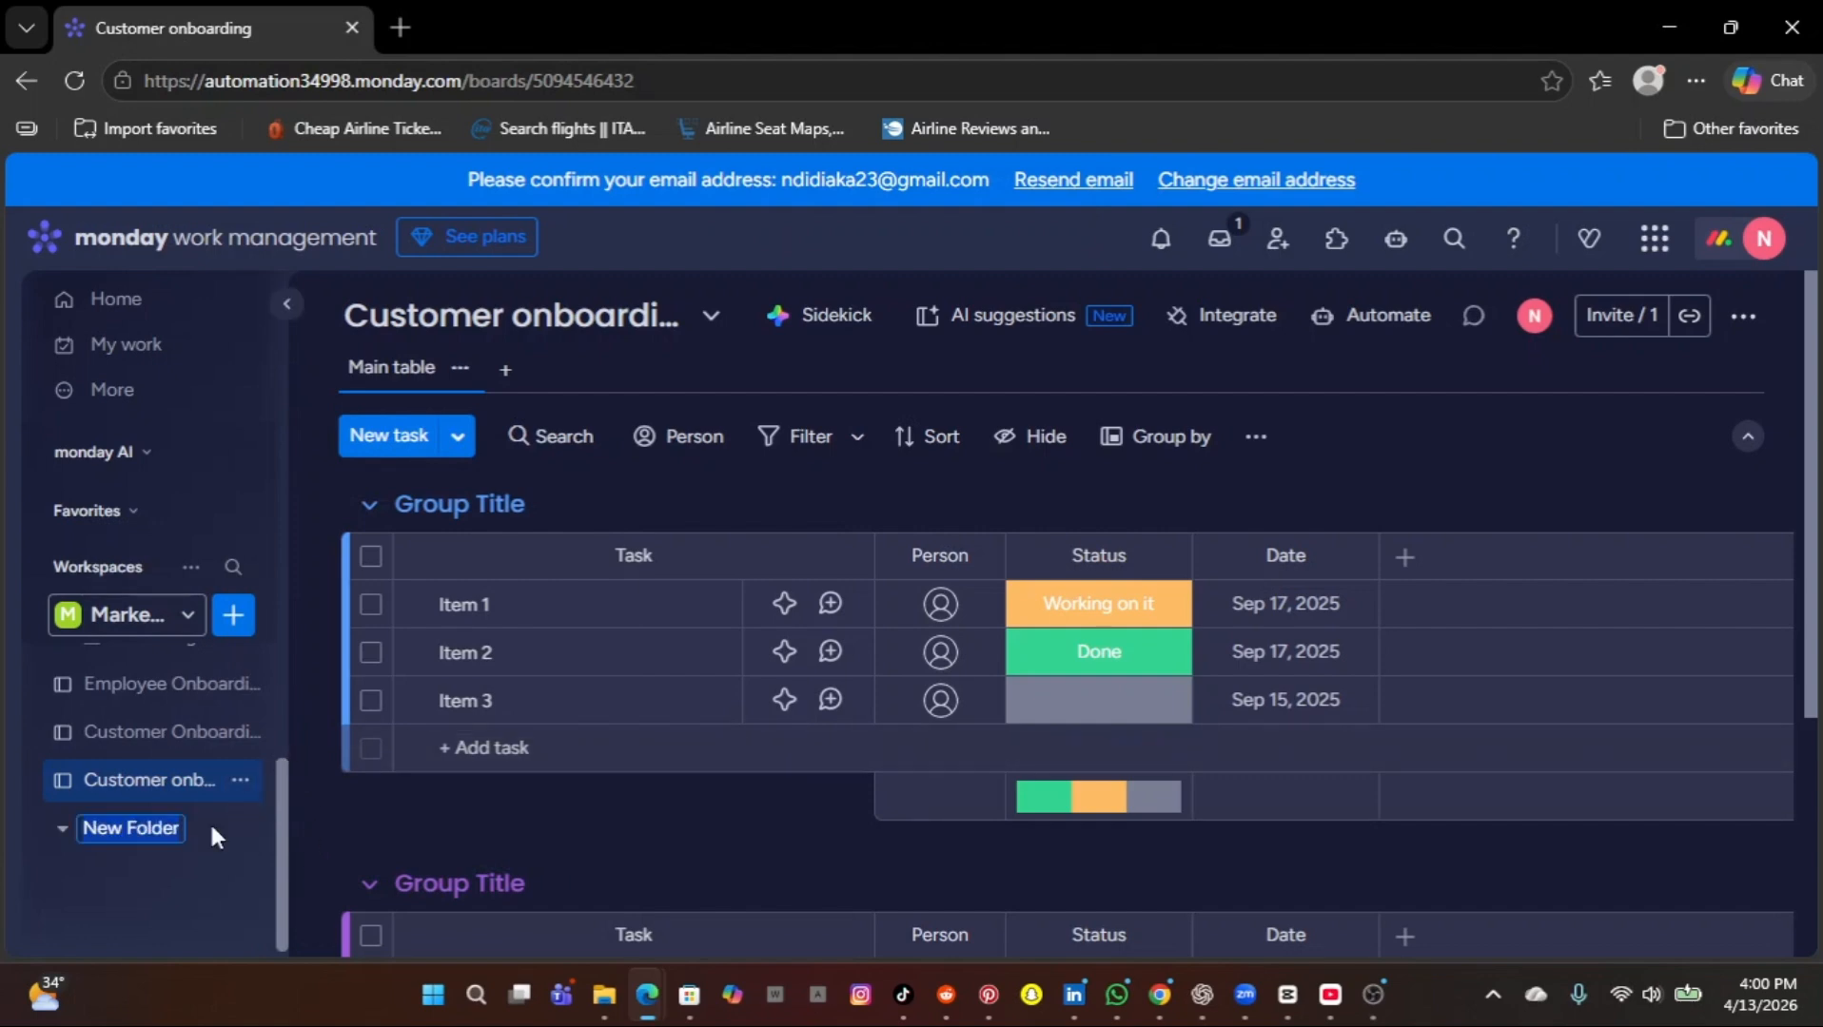
{"action": "double_click", "coordinate": [181, 822]}
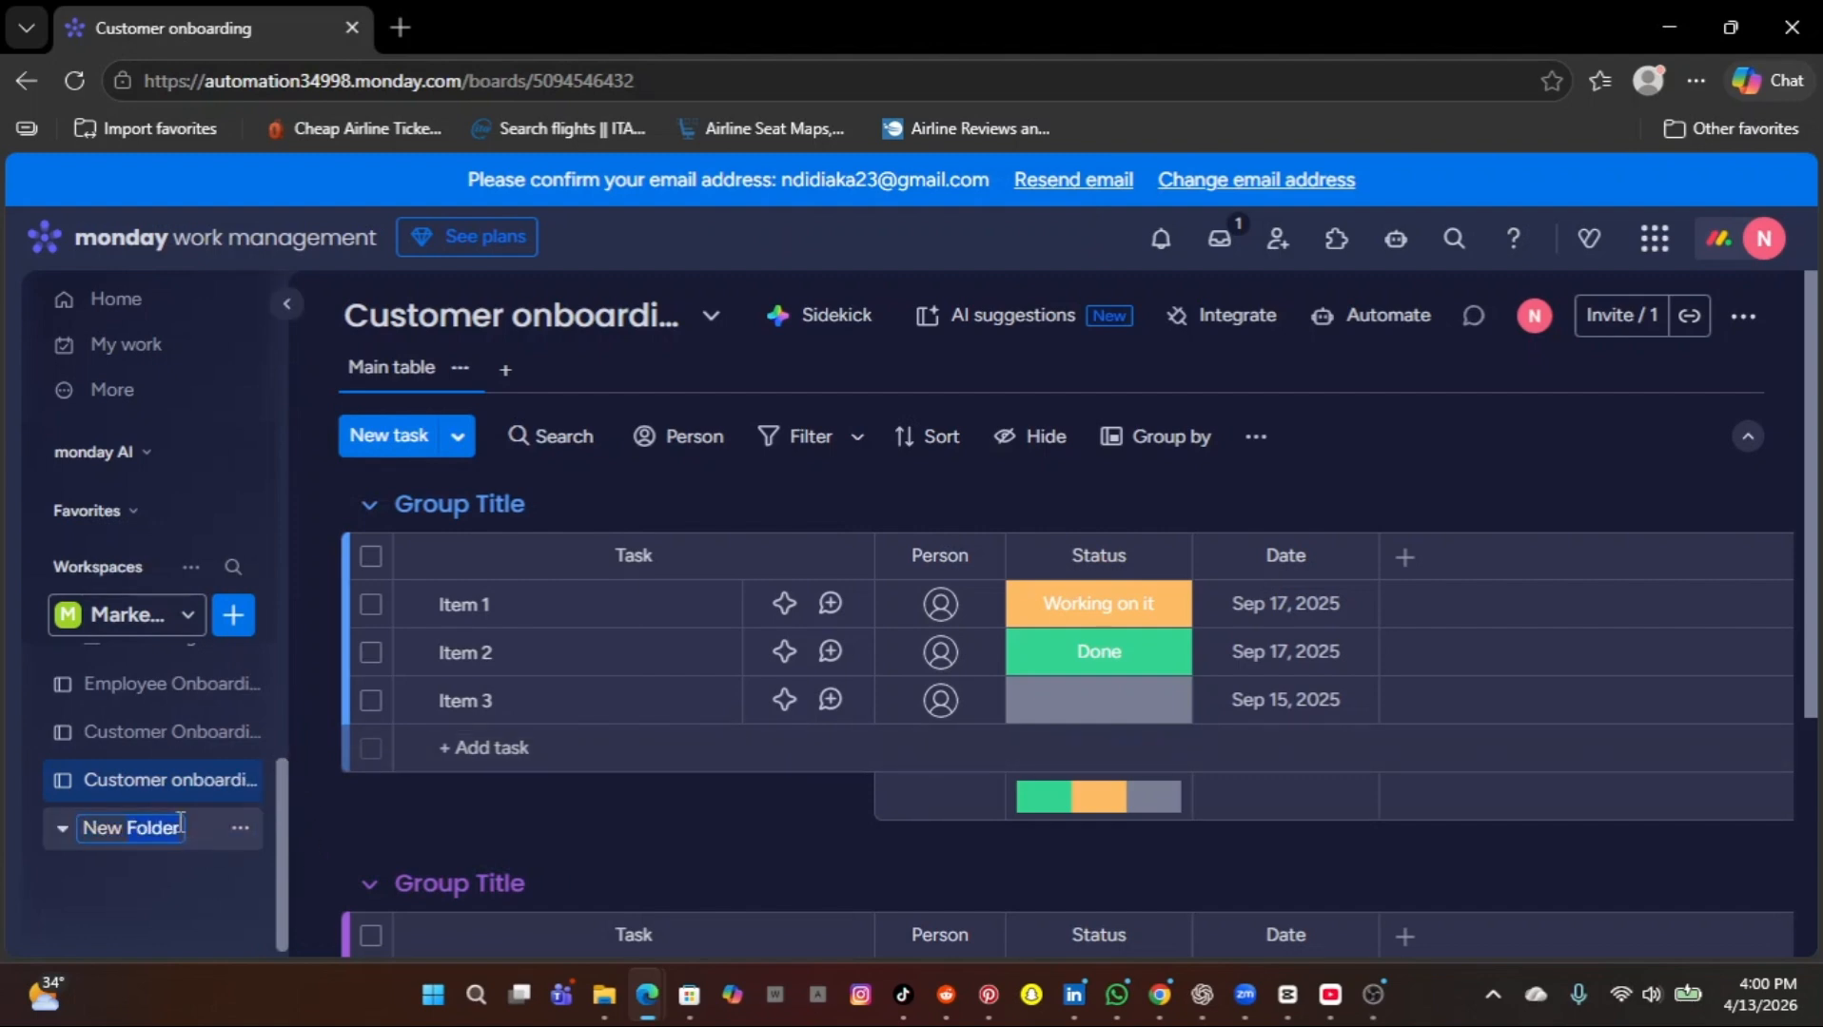
{"action": "key", "text": "BackSpace"}
{"action": "key", "text": "BackSpace"}
{"action": "key", "text": "BackSpace"}
{"action": "key", "text": "BackSpace"}
{"action": "key", "text": "BackSpace"}
{"action": "type", "text": "project 1"}
{"action": "key", "text": "Return"}
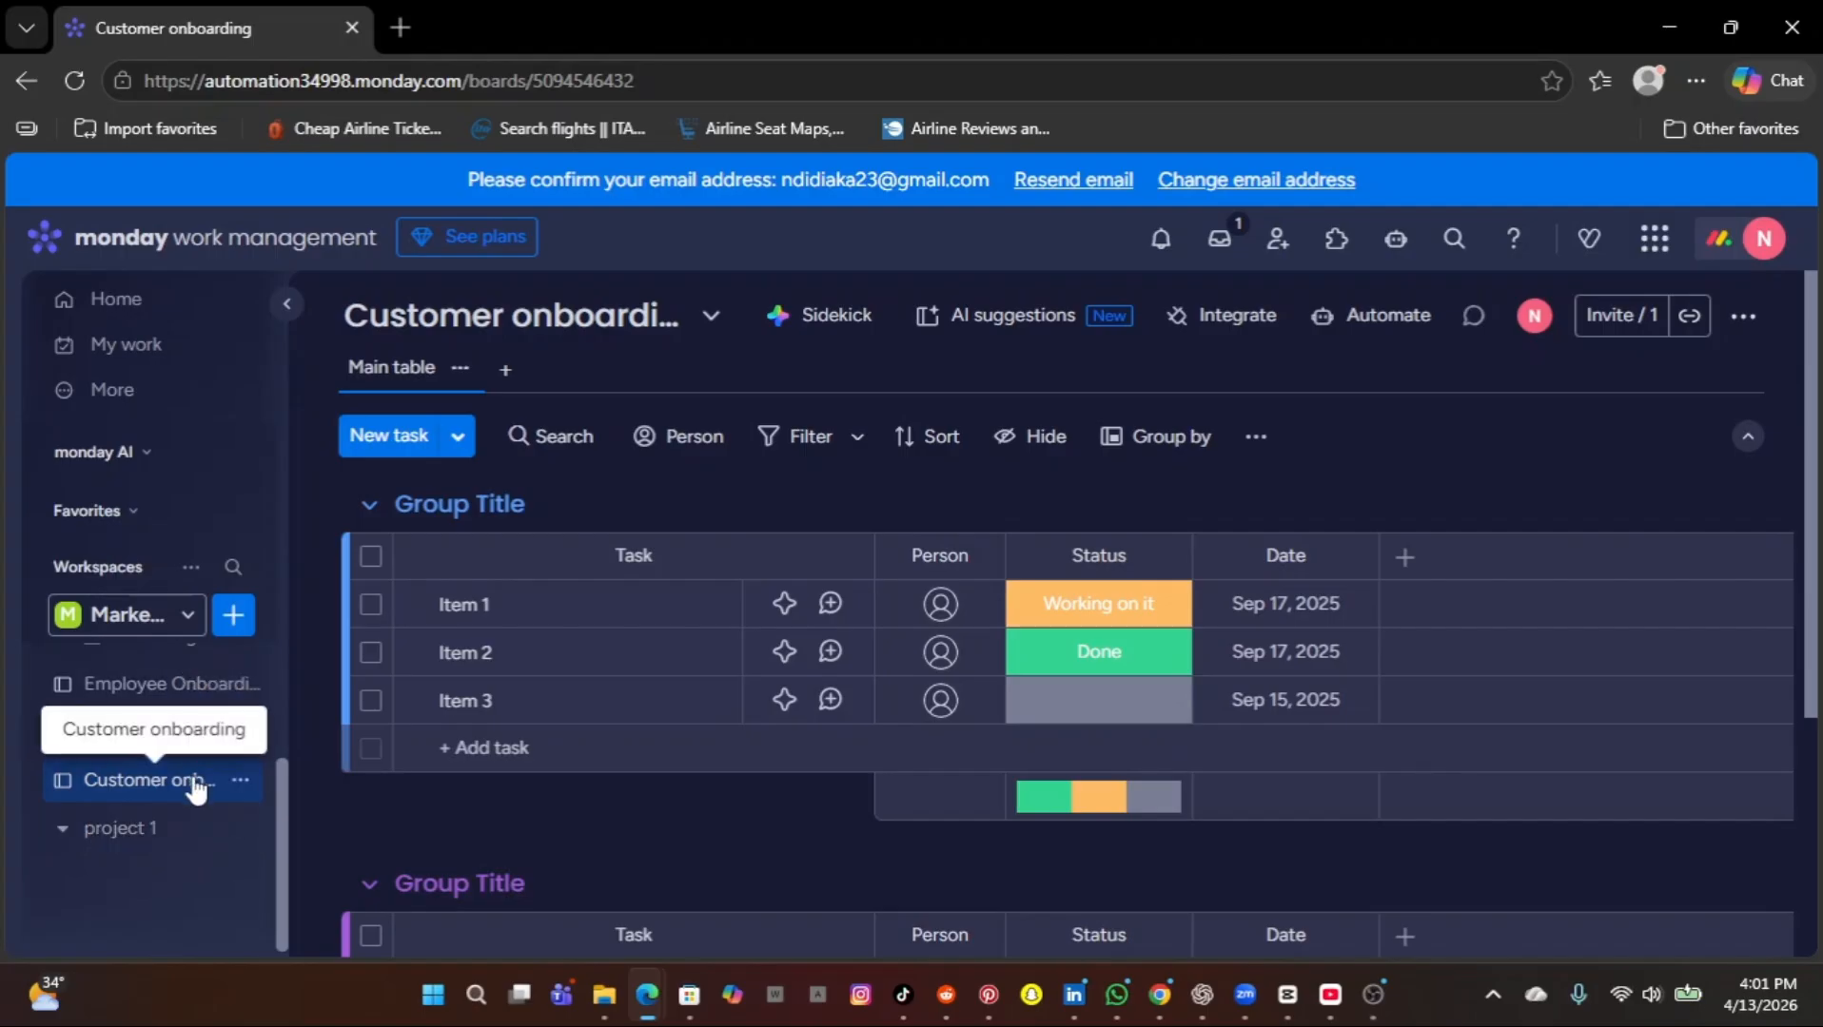
{"action": "left_click_drag", "start_coordinate": [195, 788], "coordinate": [177, 866]}
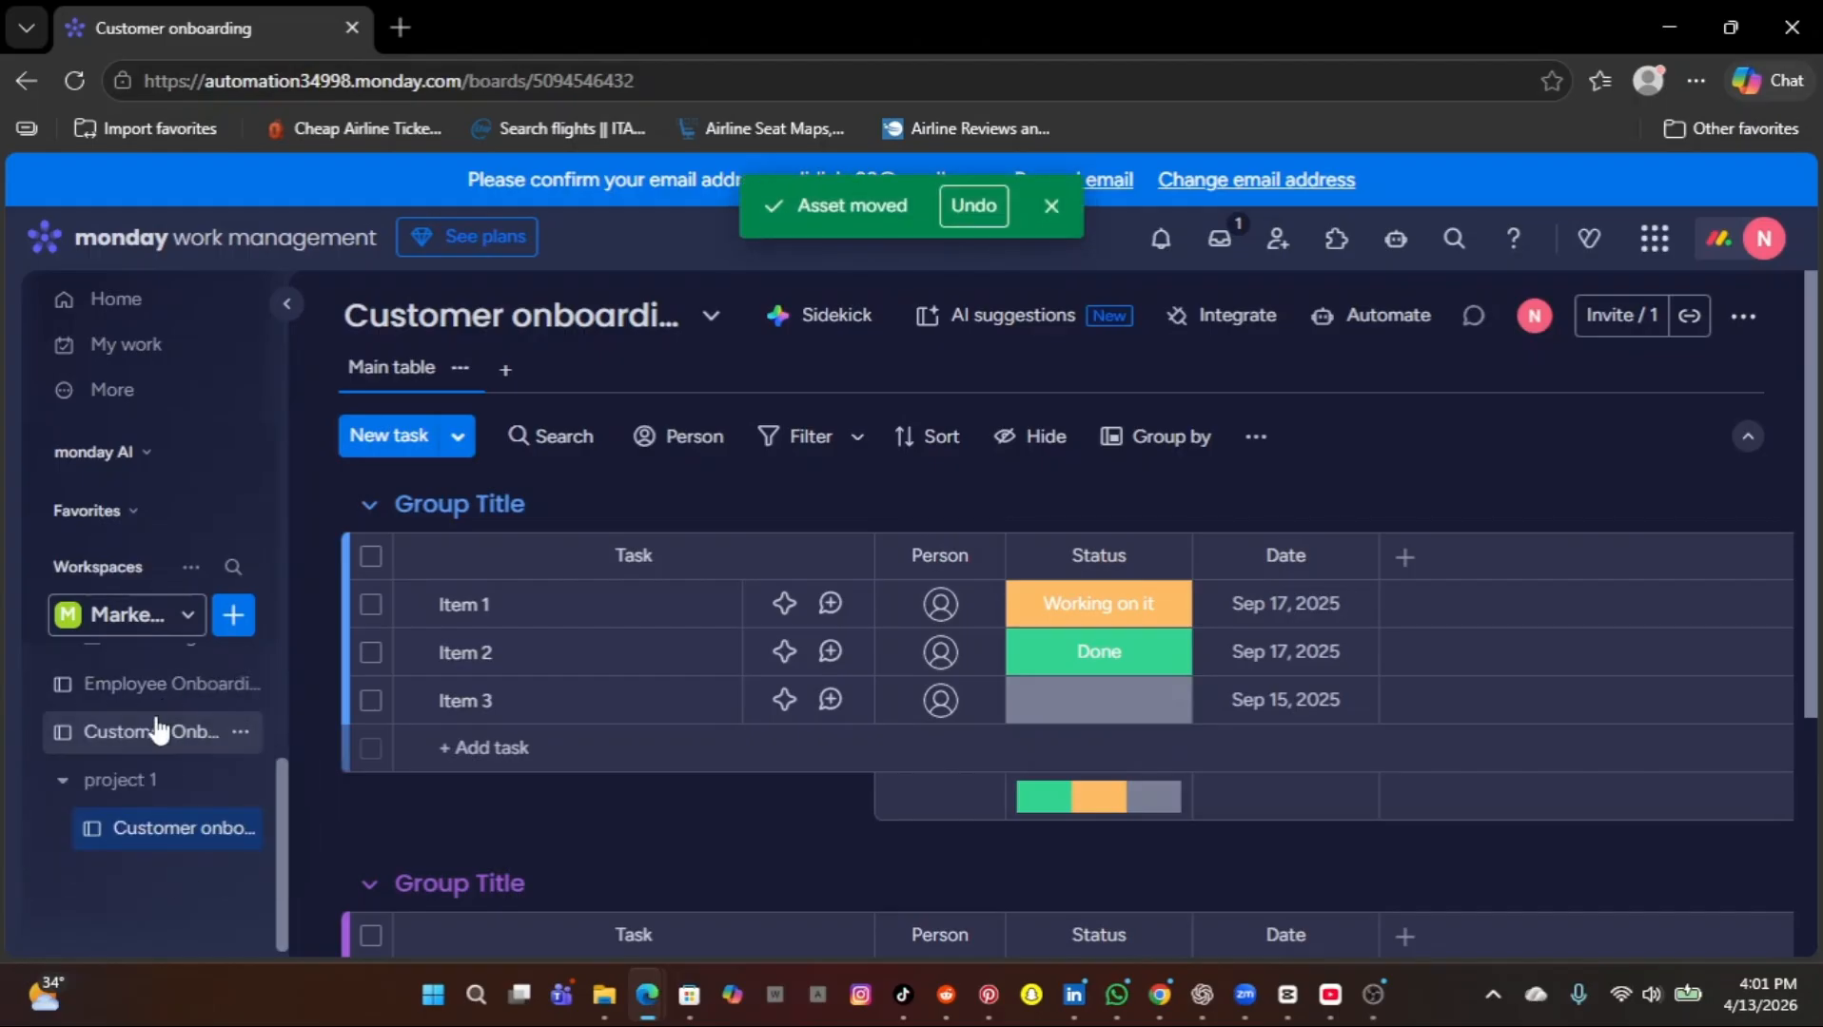
Try to move the AI-generated Customer Onboarding board and the Employee Onboarding board into the project 1 folder.
{"action": "left_click_drag", "start_coordinate": [158, 730], "coordinate": [157, 894]}
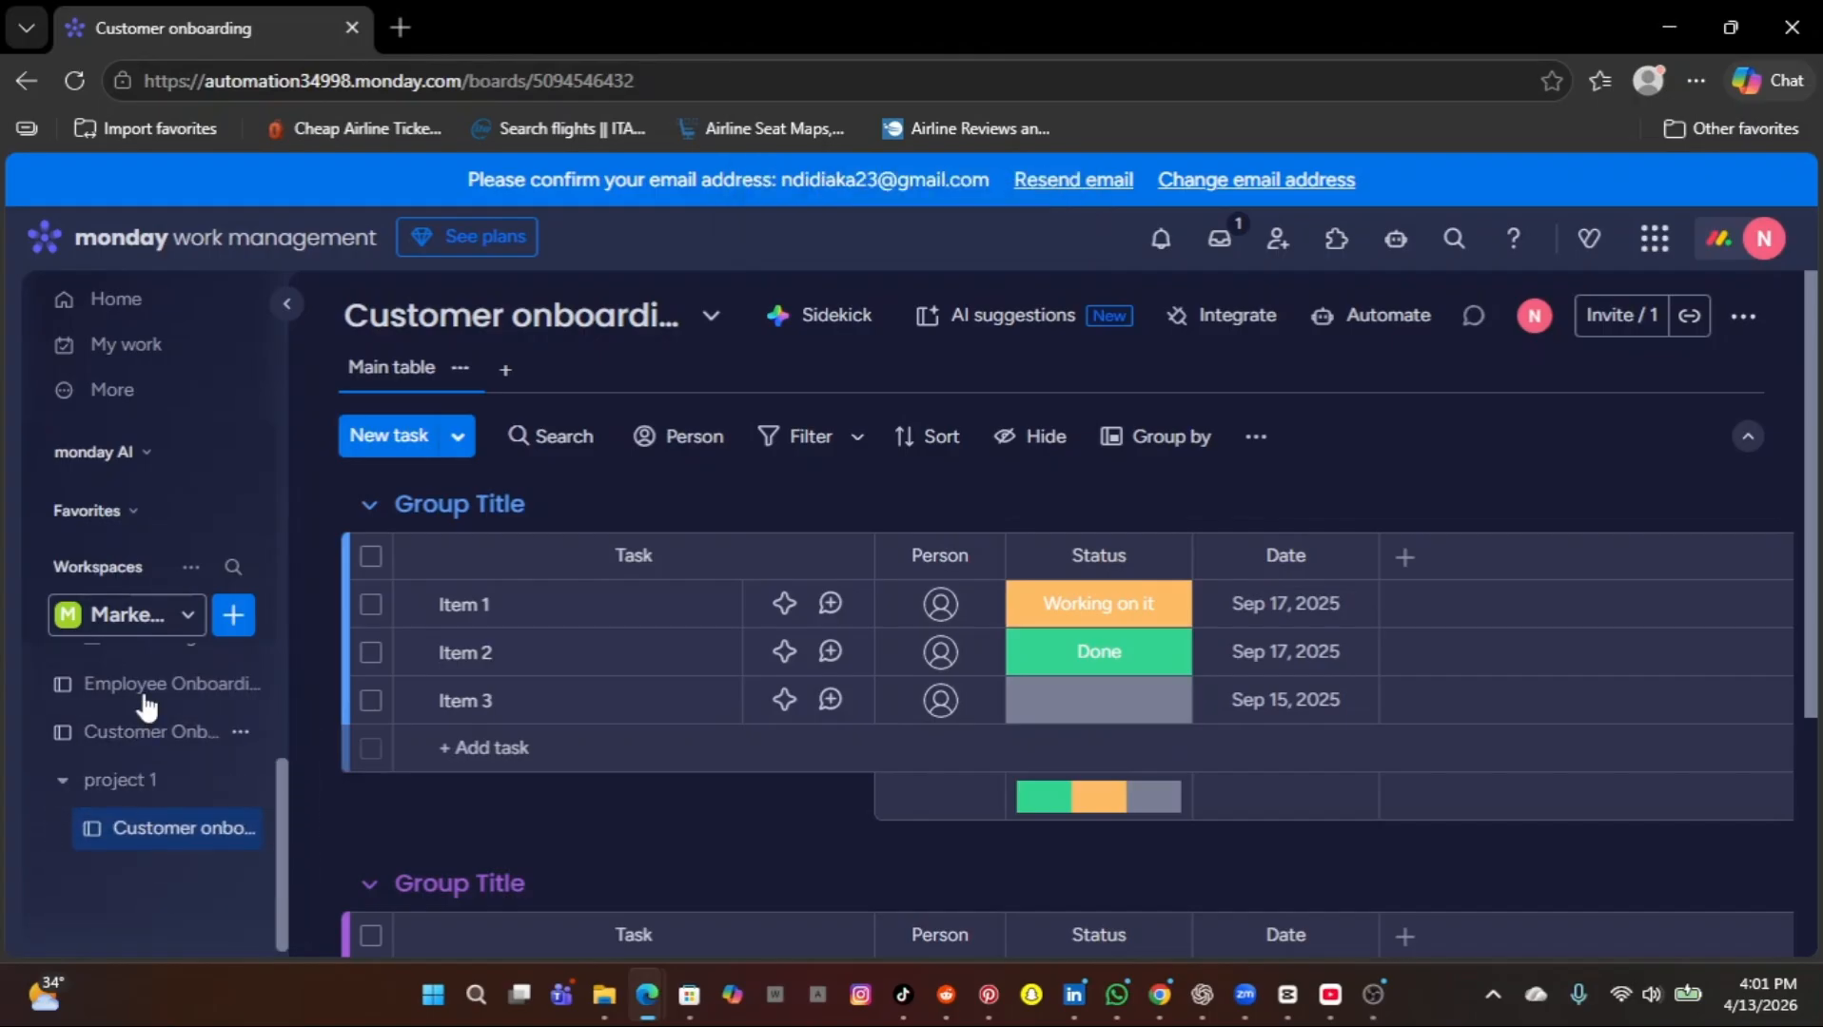
{"action": "left_click_drag", "start_coordinate": [145, 696], "coordinate": [140, 892]}
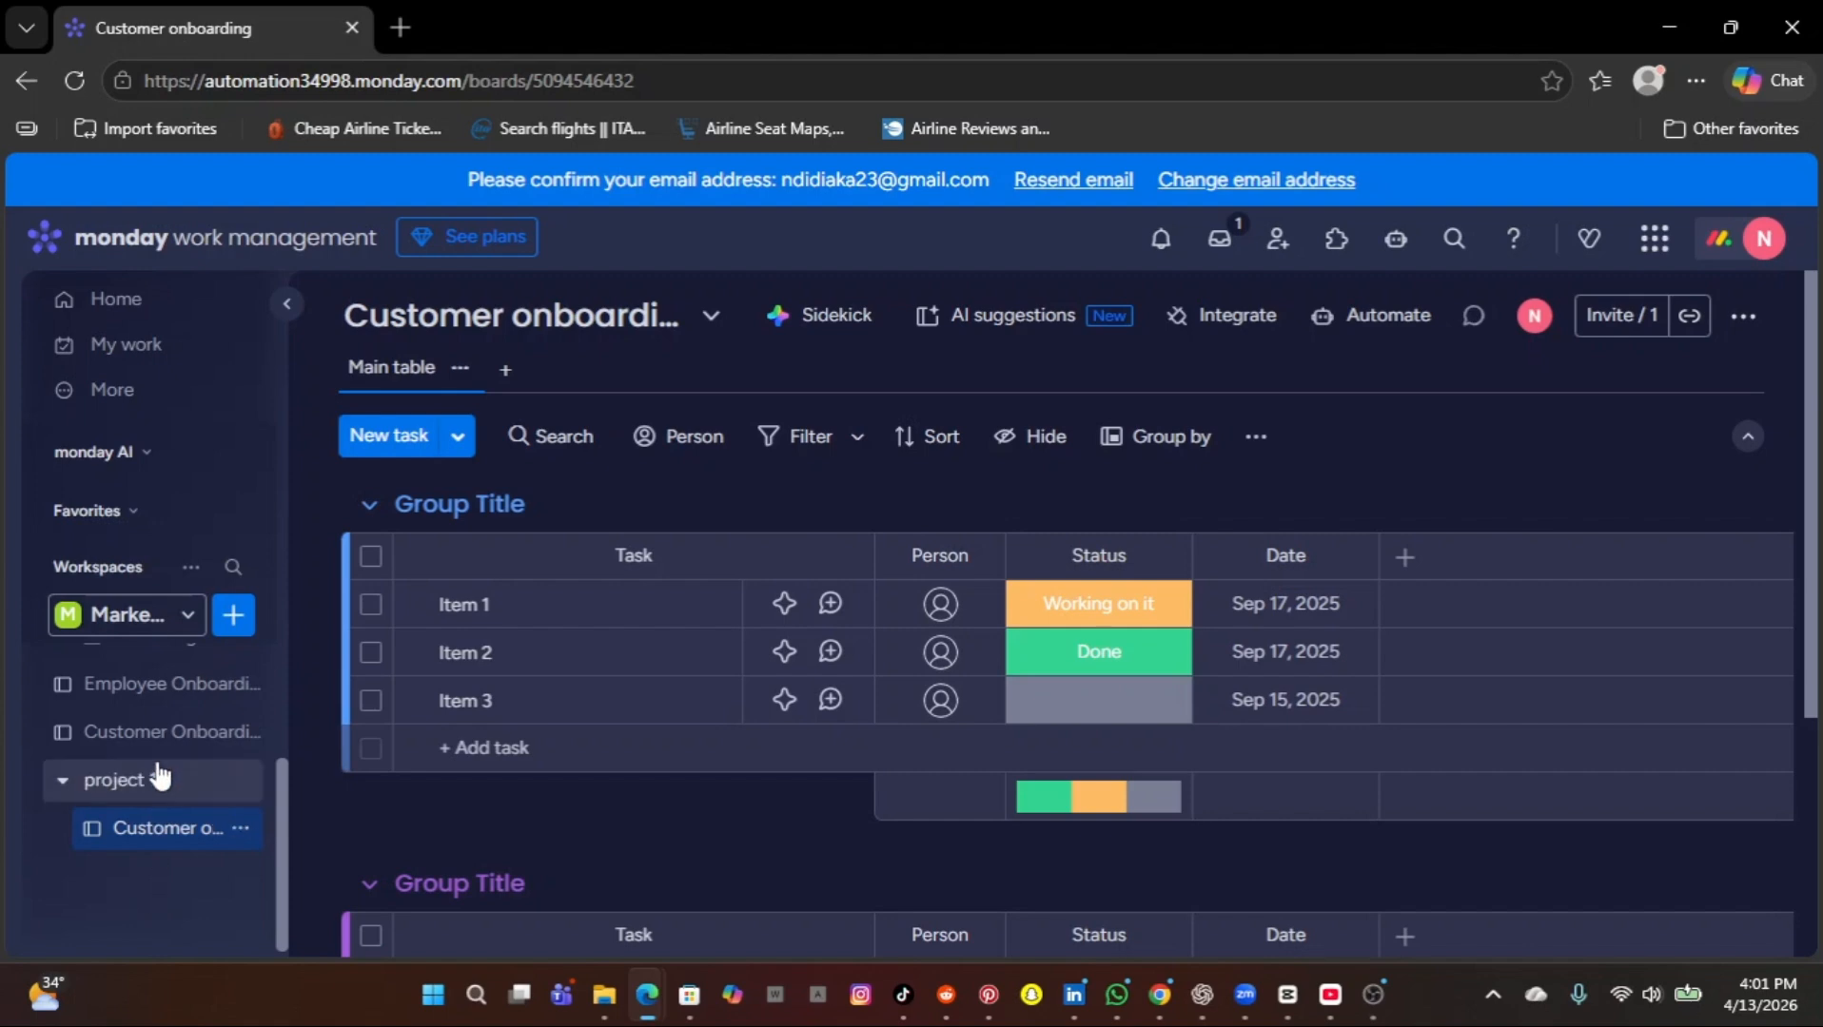
{"action": "scroll", "coordinate": [160, 775], "scroll_direction": "up", "scroll_amount": 1}
{"action": "scroll", "coordinate": [160, 775], "scroll_direction": "down", "scroll_amount": 1}
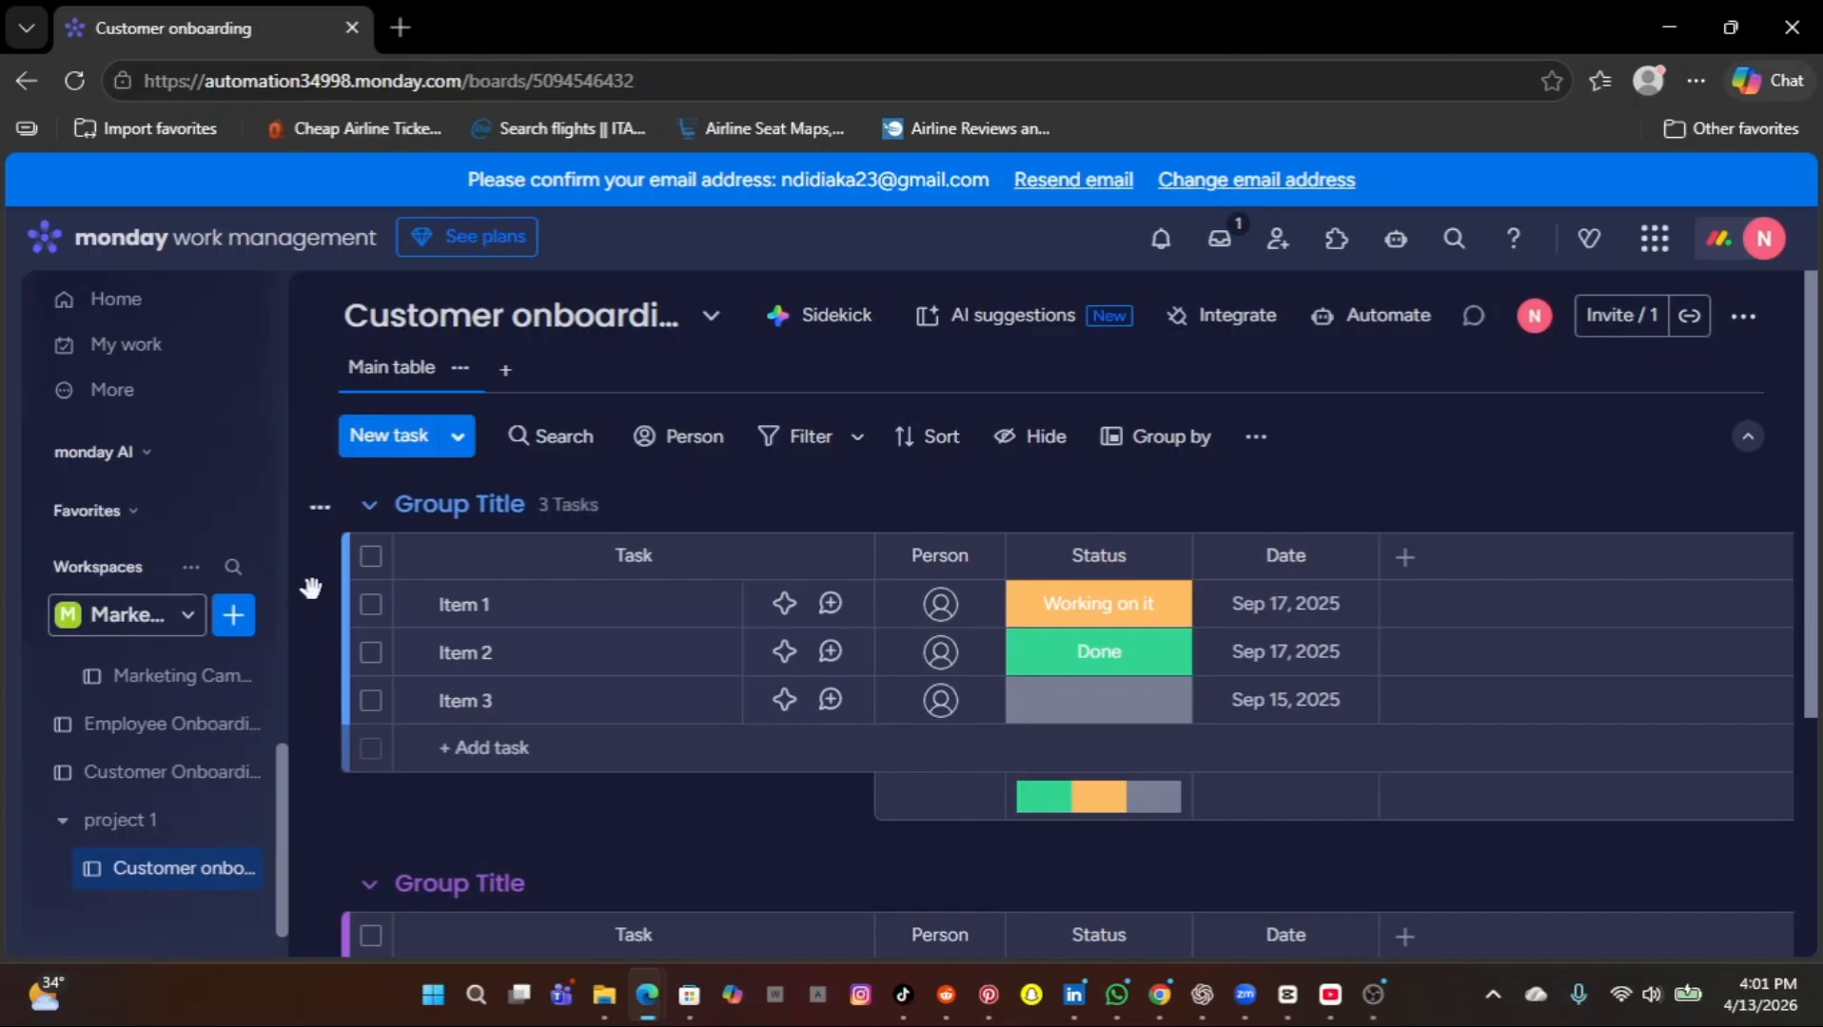
View the Marketing Campaign Tracker board and check the contents of the Marketin Team Boards folder.
{"action": "left_click", "coordinate": [210, 681]}
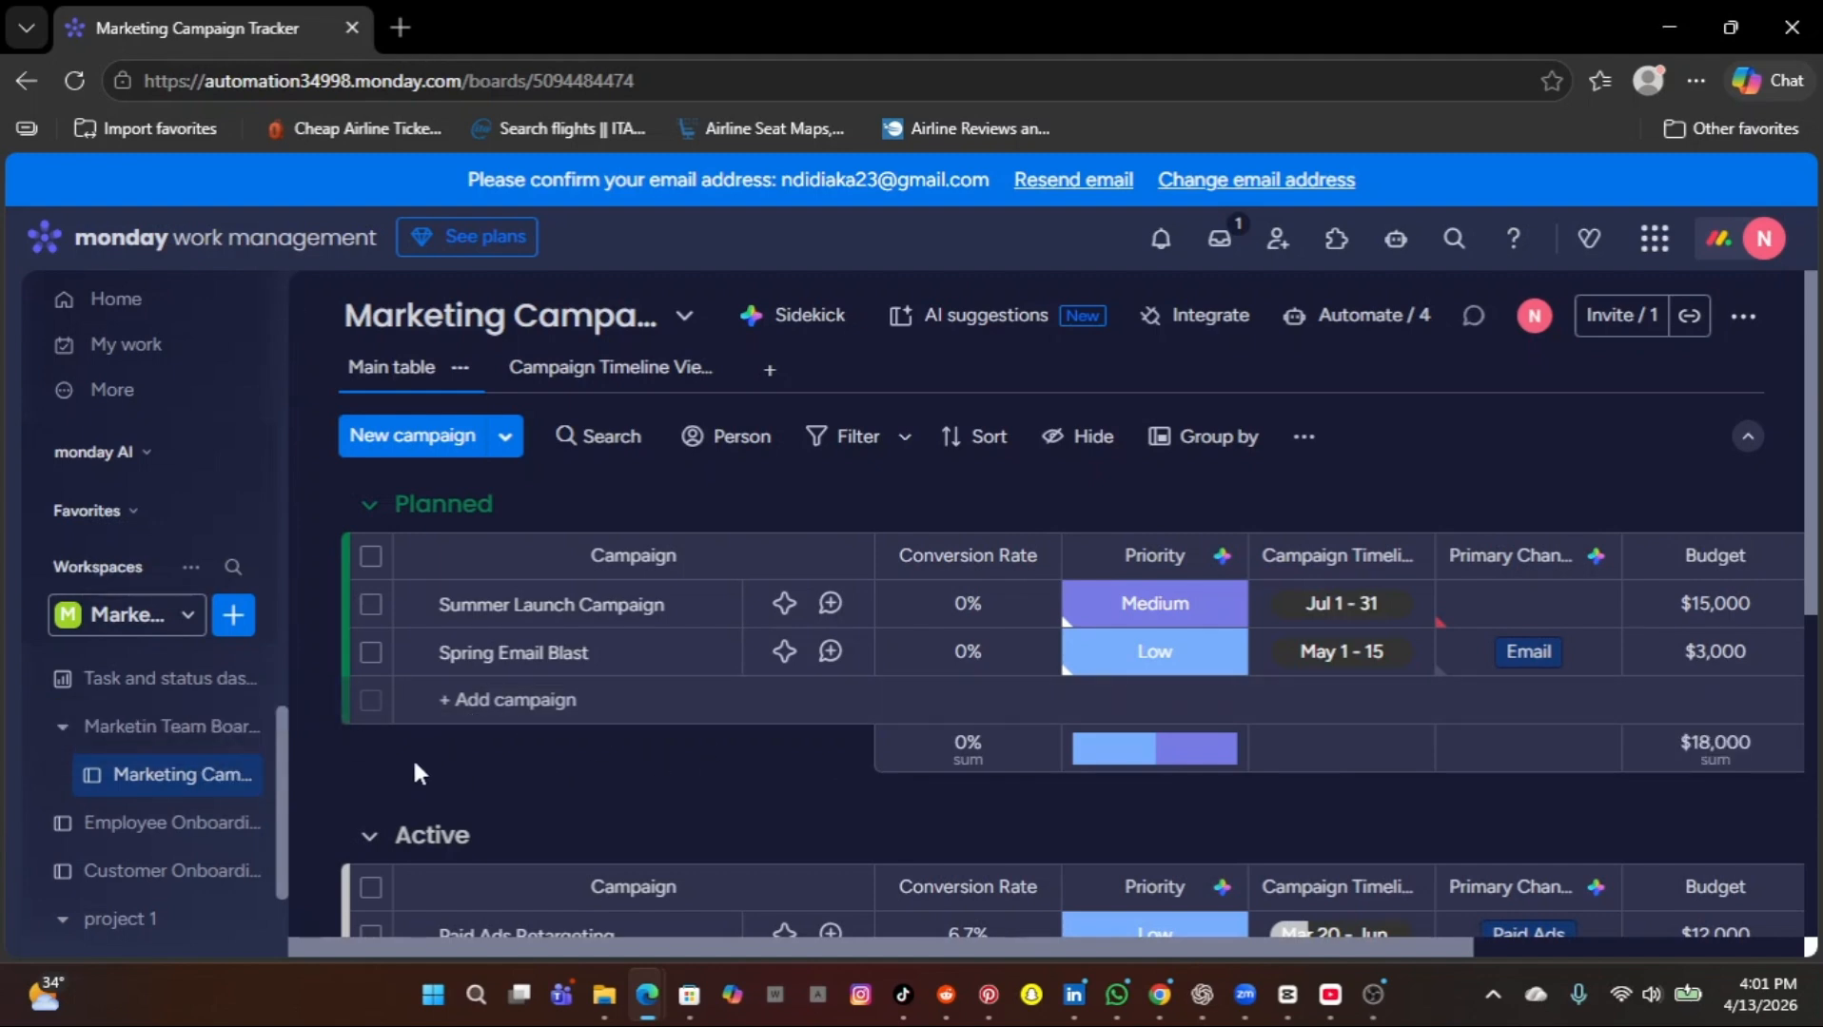
{"action": "left_click", "coordinate": [202, 732]}
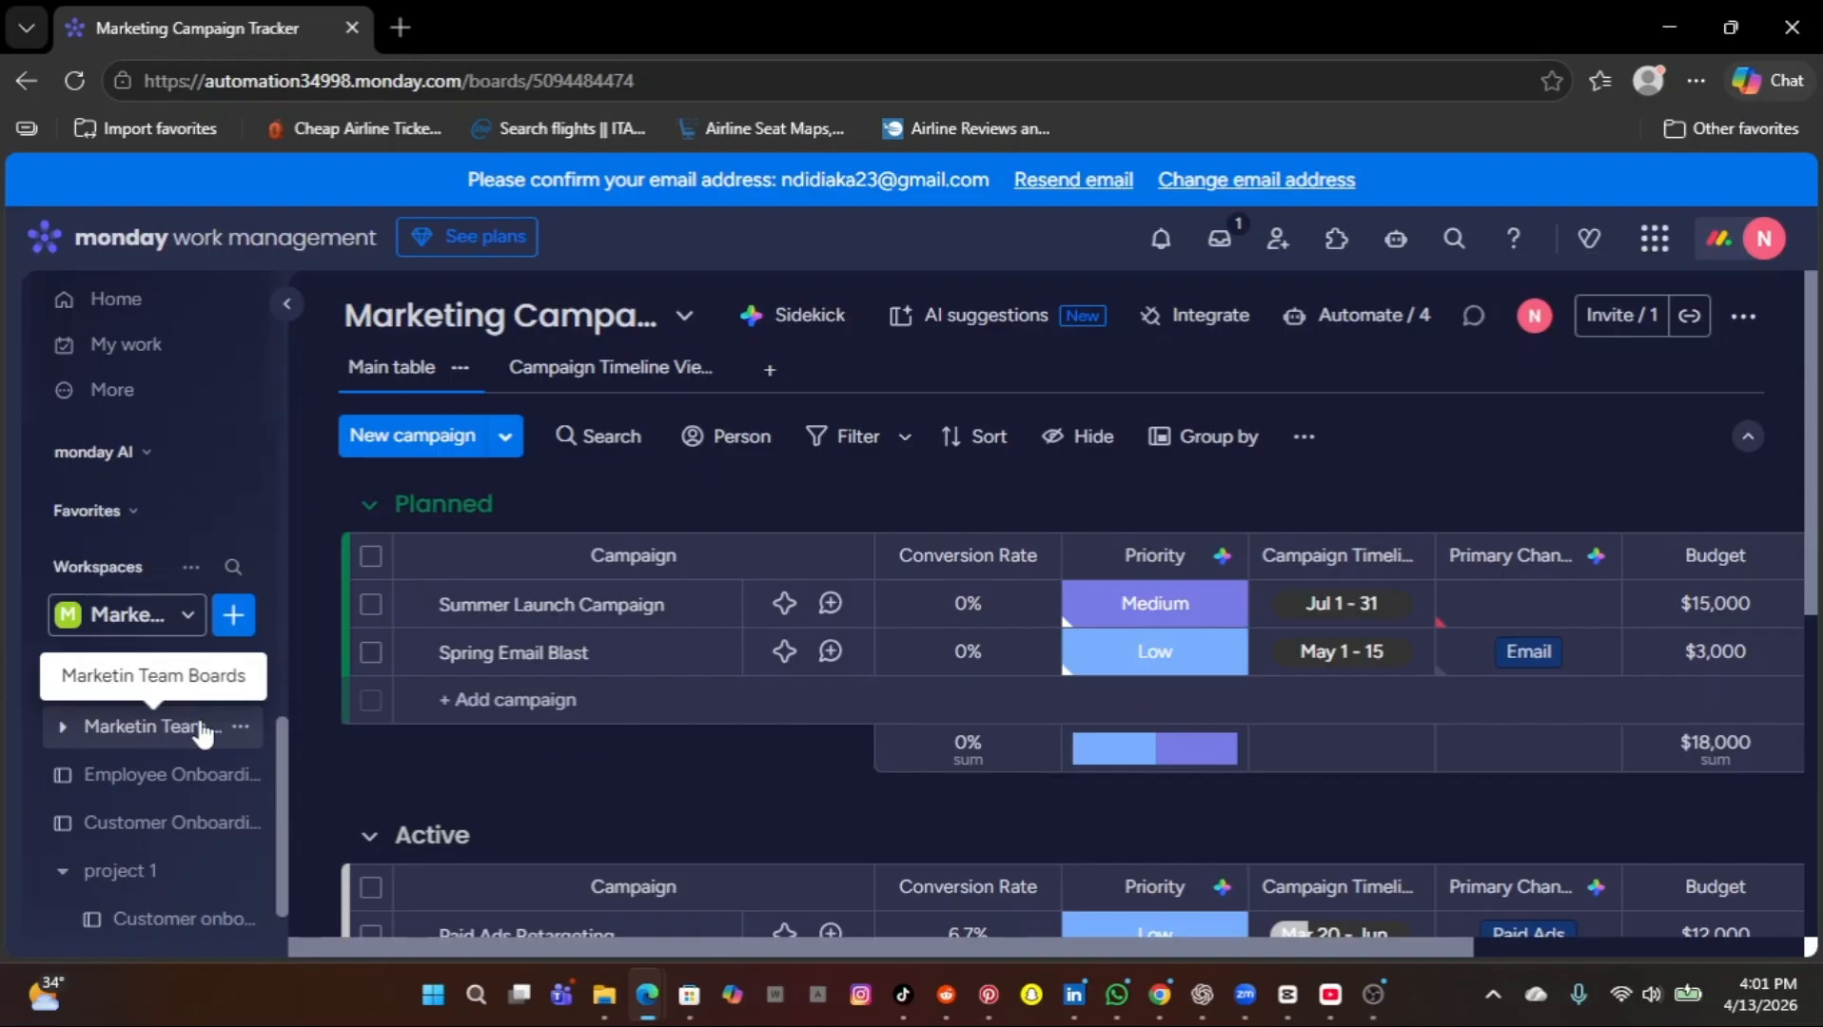
{"action": "left_click", "coordinate": [202, 733]}
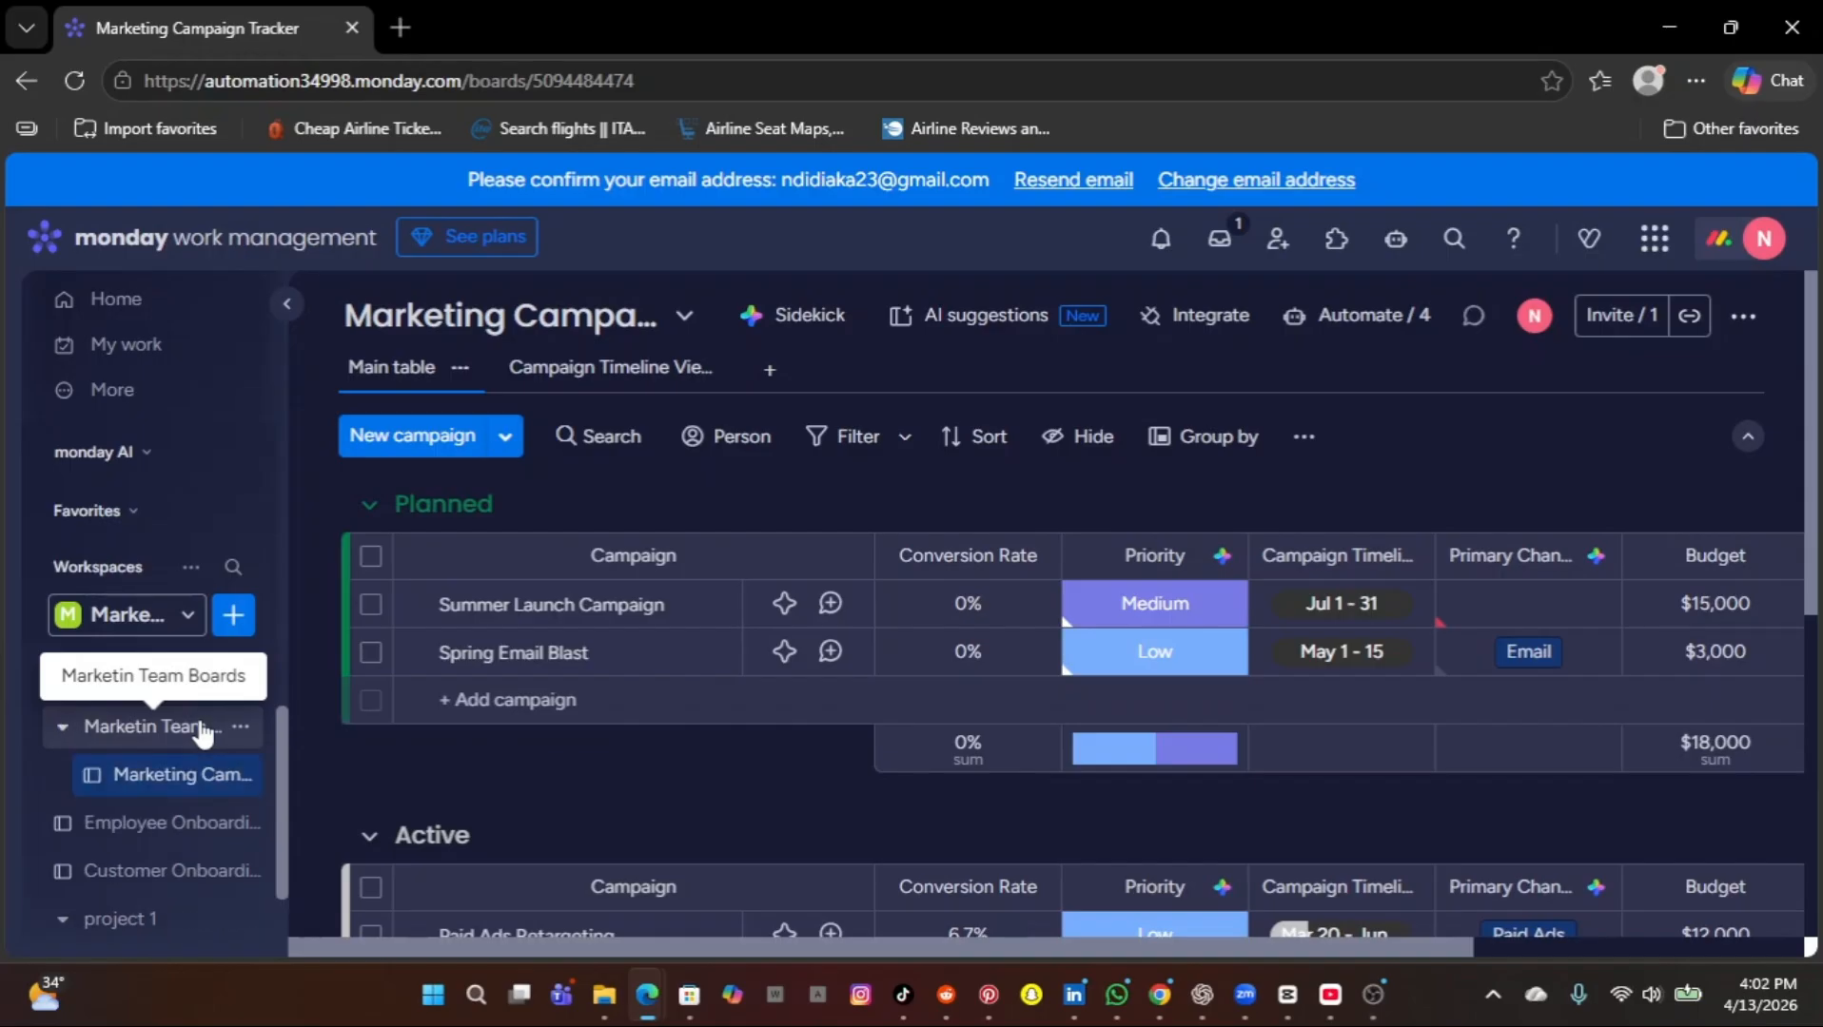
{"action": "left_click", "coordinate": [201, 733]}
{"action": "left_click", "coordinate": [202, 732]}
{"action": "scroll", "coordinate": [140, 790], "scroll_direction": "up", "scroll_amount": 1}
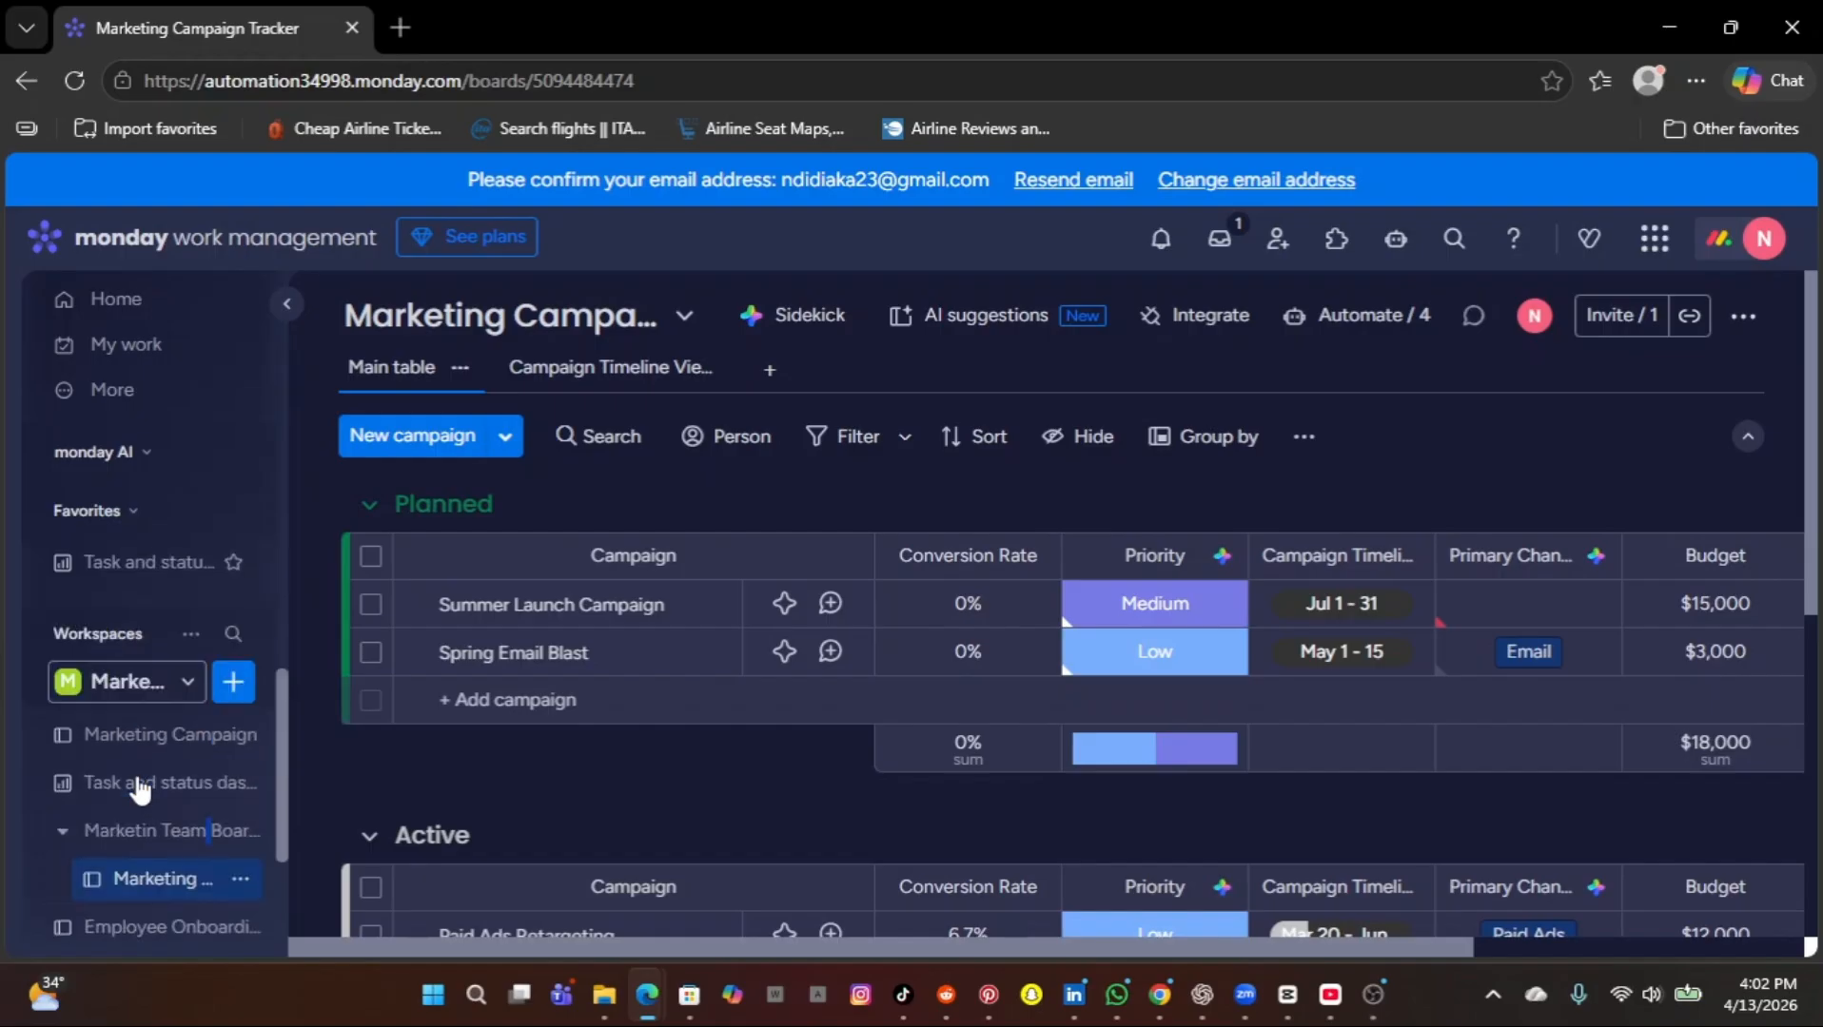
Open the Marketing Campaign board and add a Long text column at the end of the table.
{"action": "left_click", "coordinate": [132, 749]}
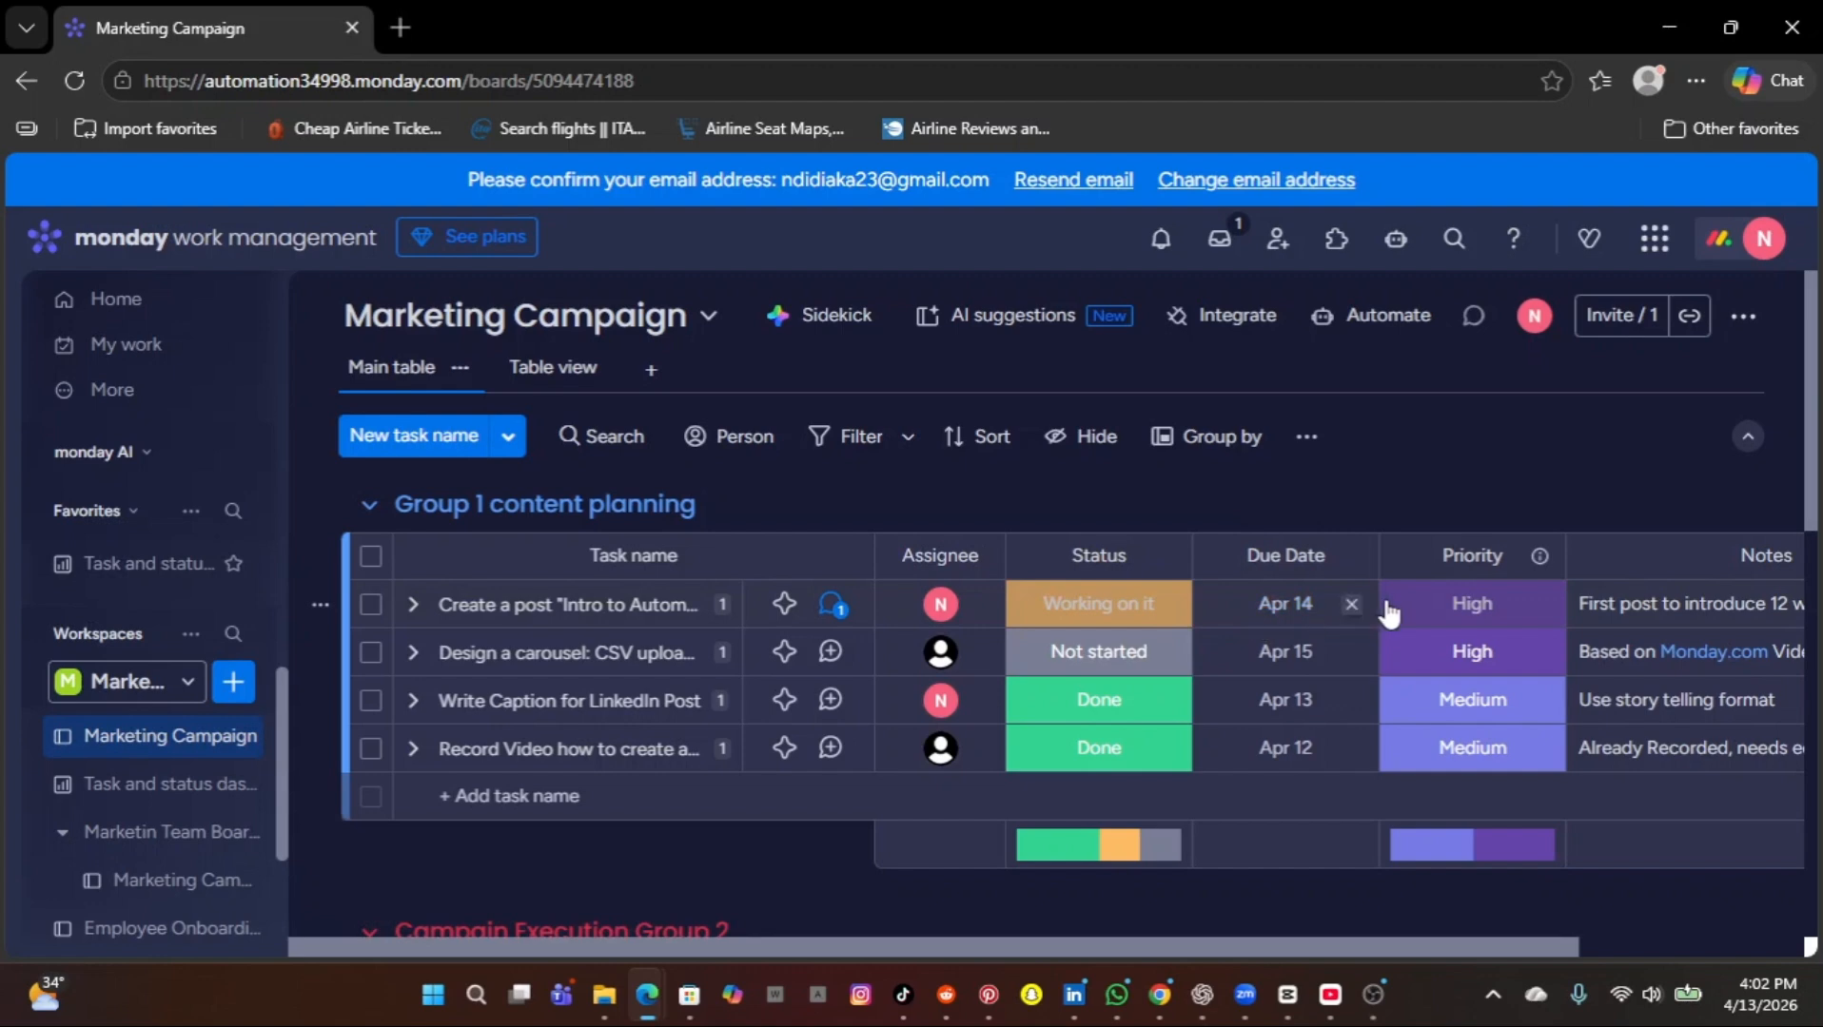
{"action": "scroll", "coordinate": [1618, 633], "scroll_direction": "right", "scroll_amount": 3}
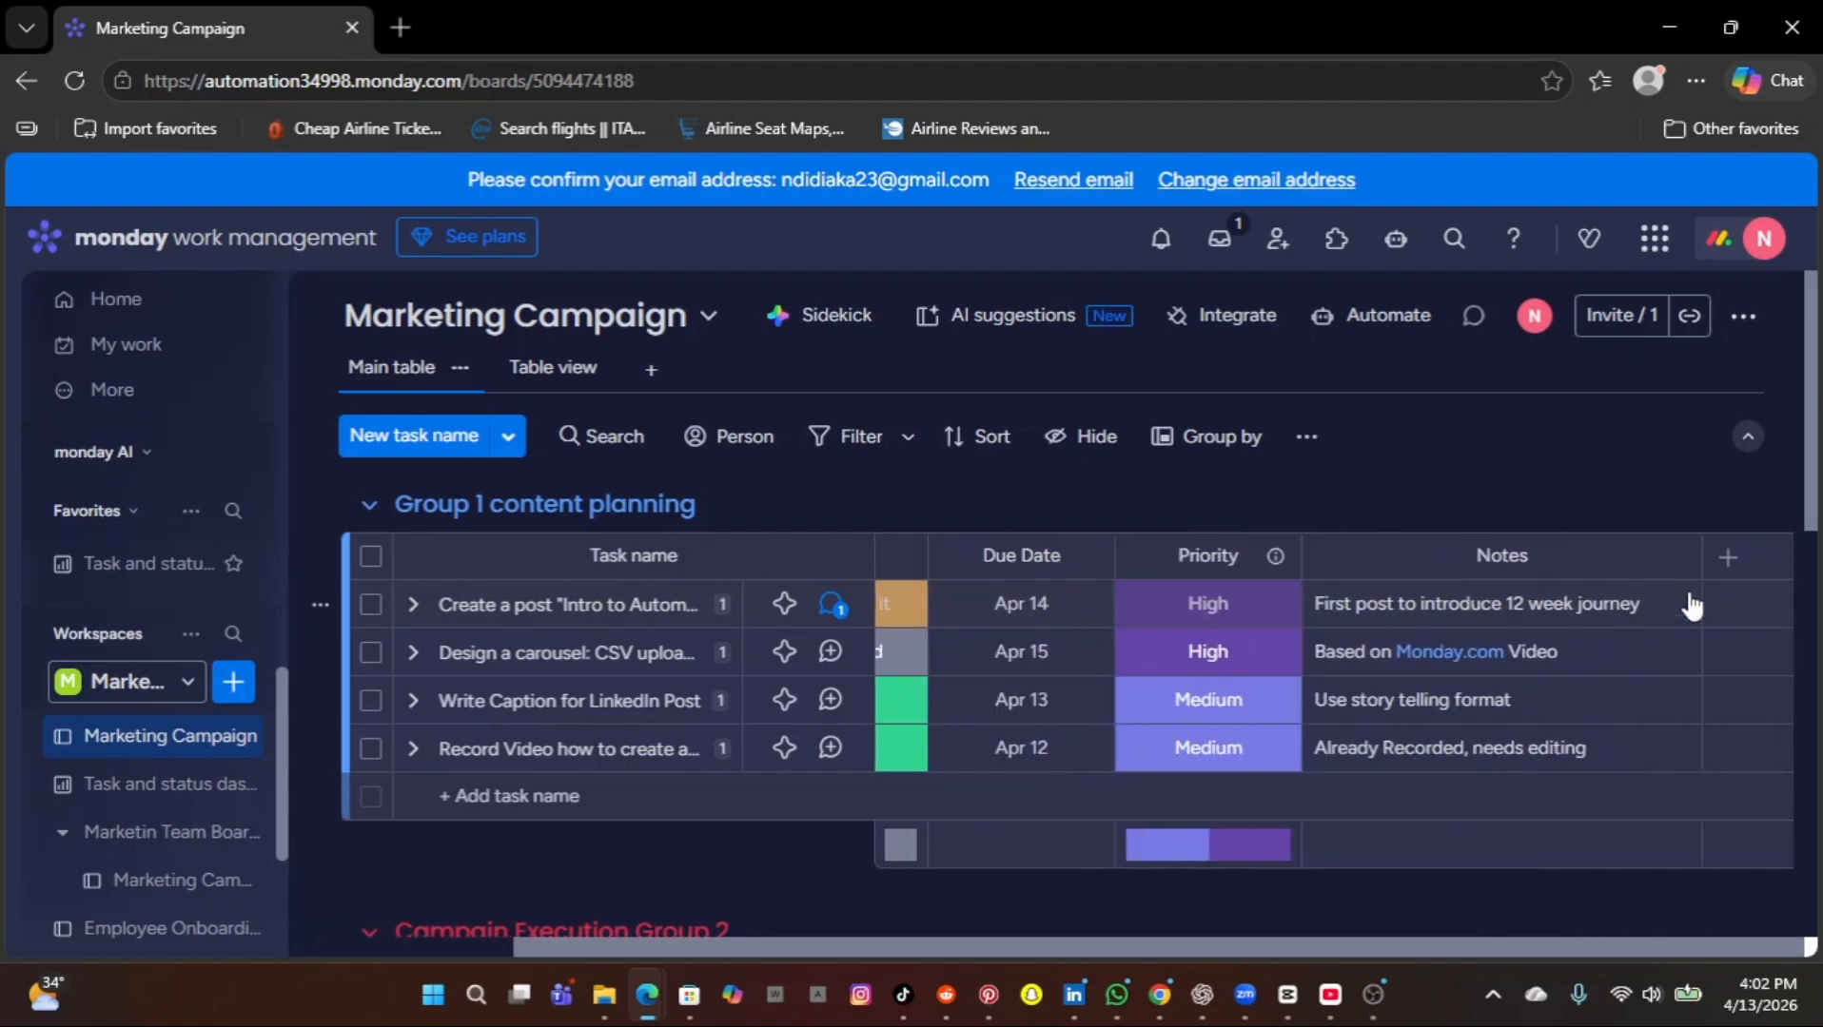
{"action": "left_click", "coordinate": [1727, 559]}
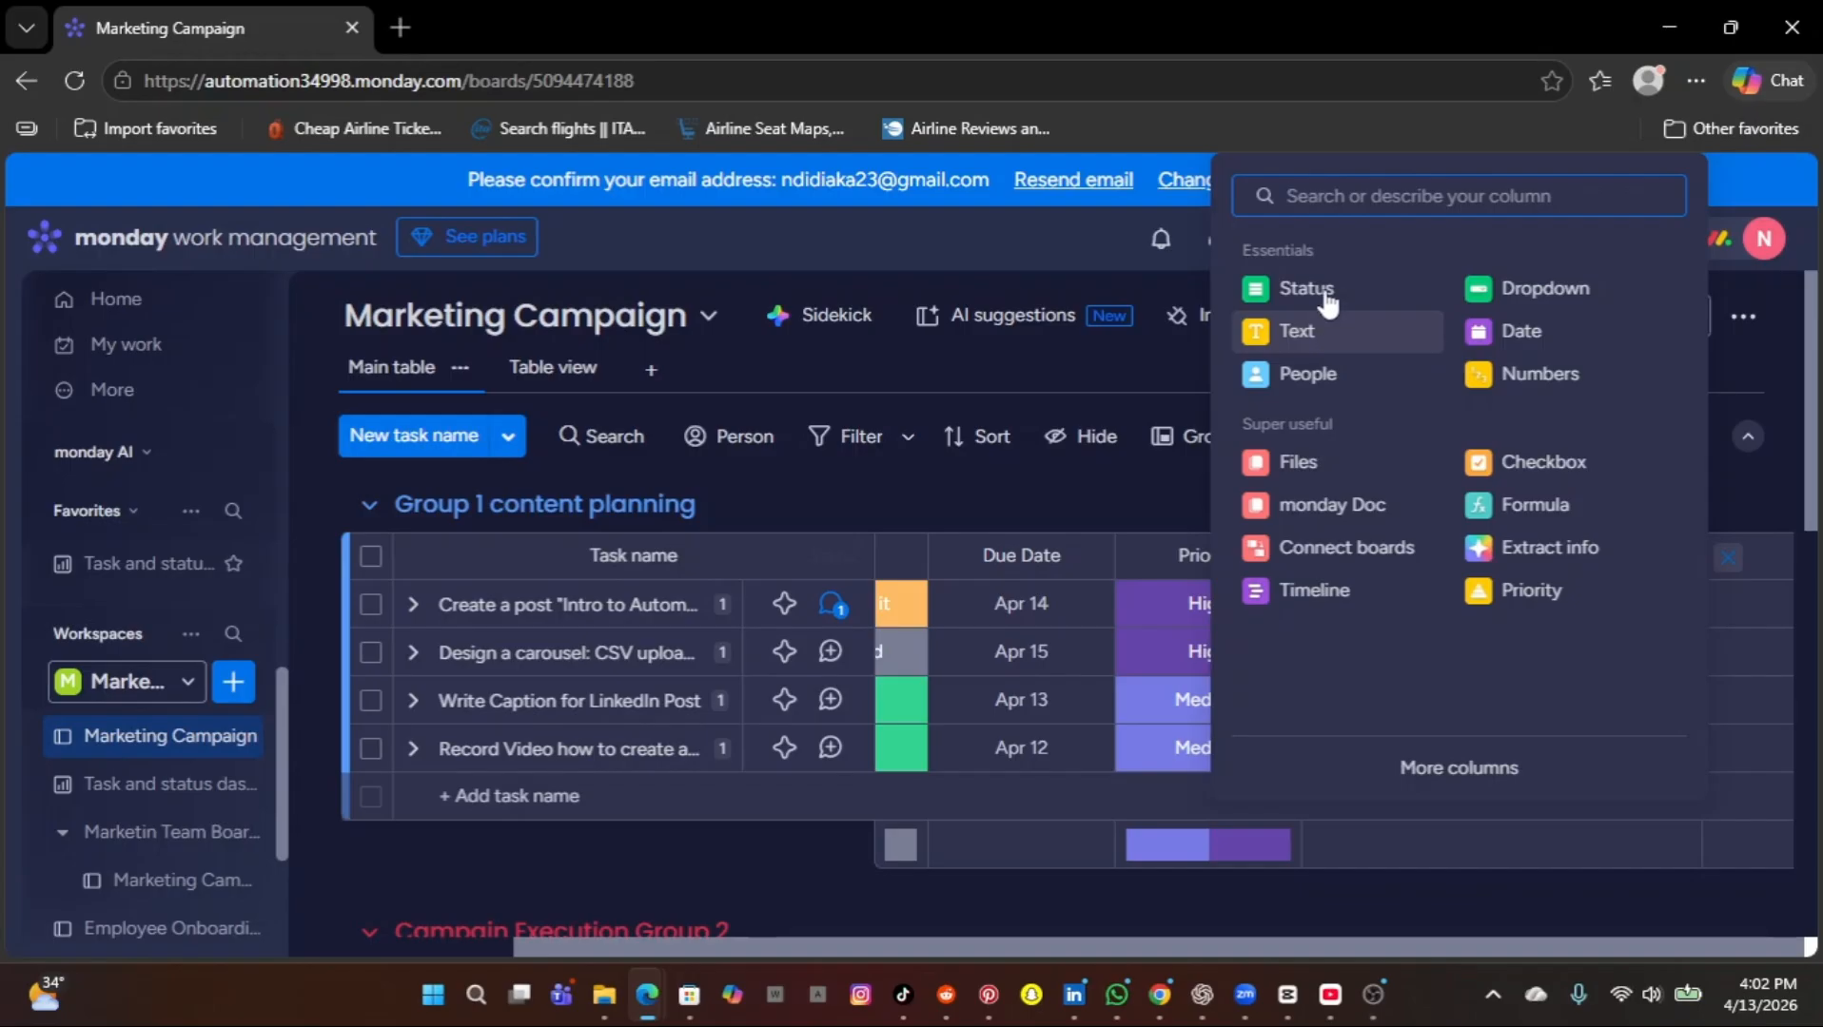
{"action": "type", "text": "lo"}
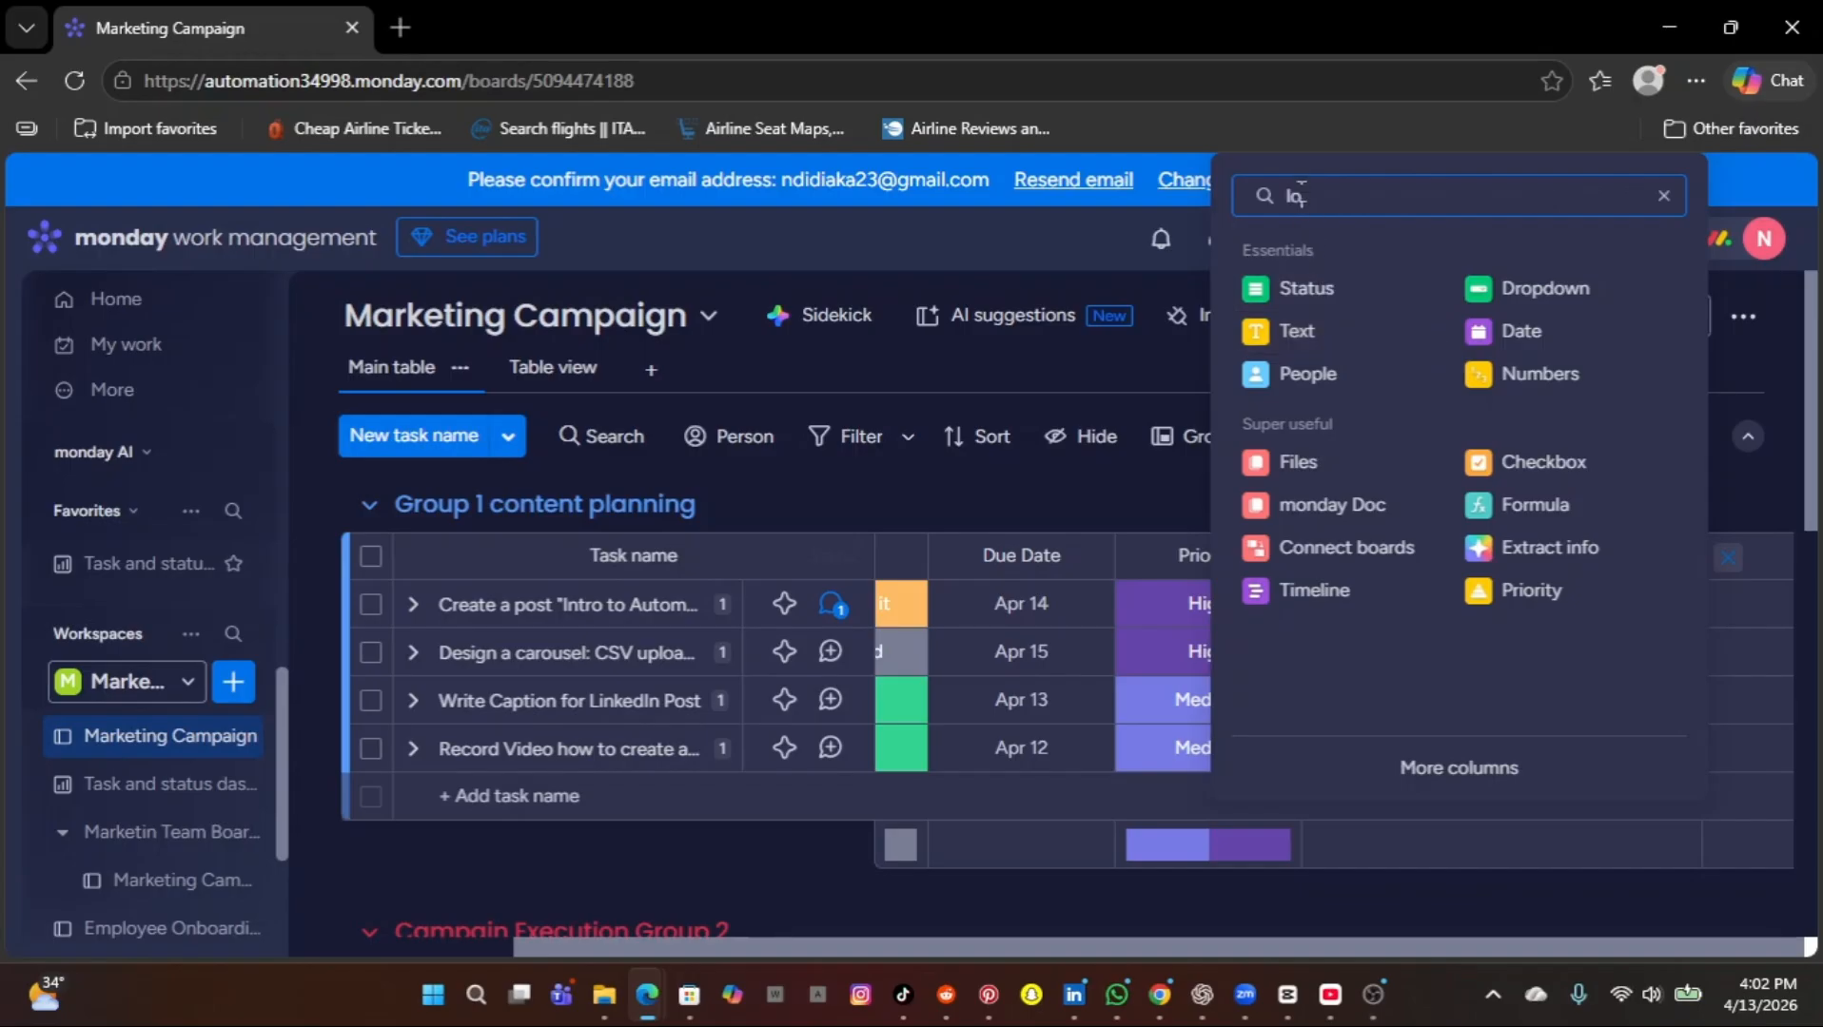
{"action": "type", "text": "ng tex"}
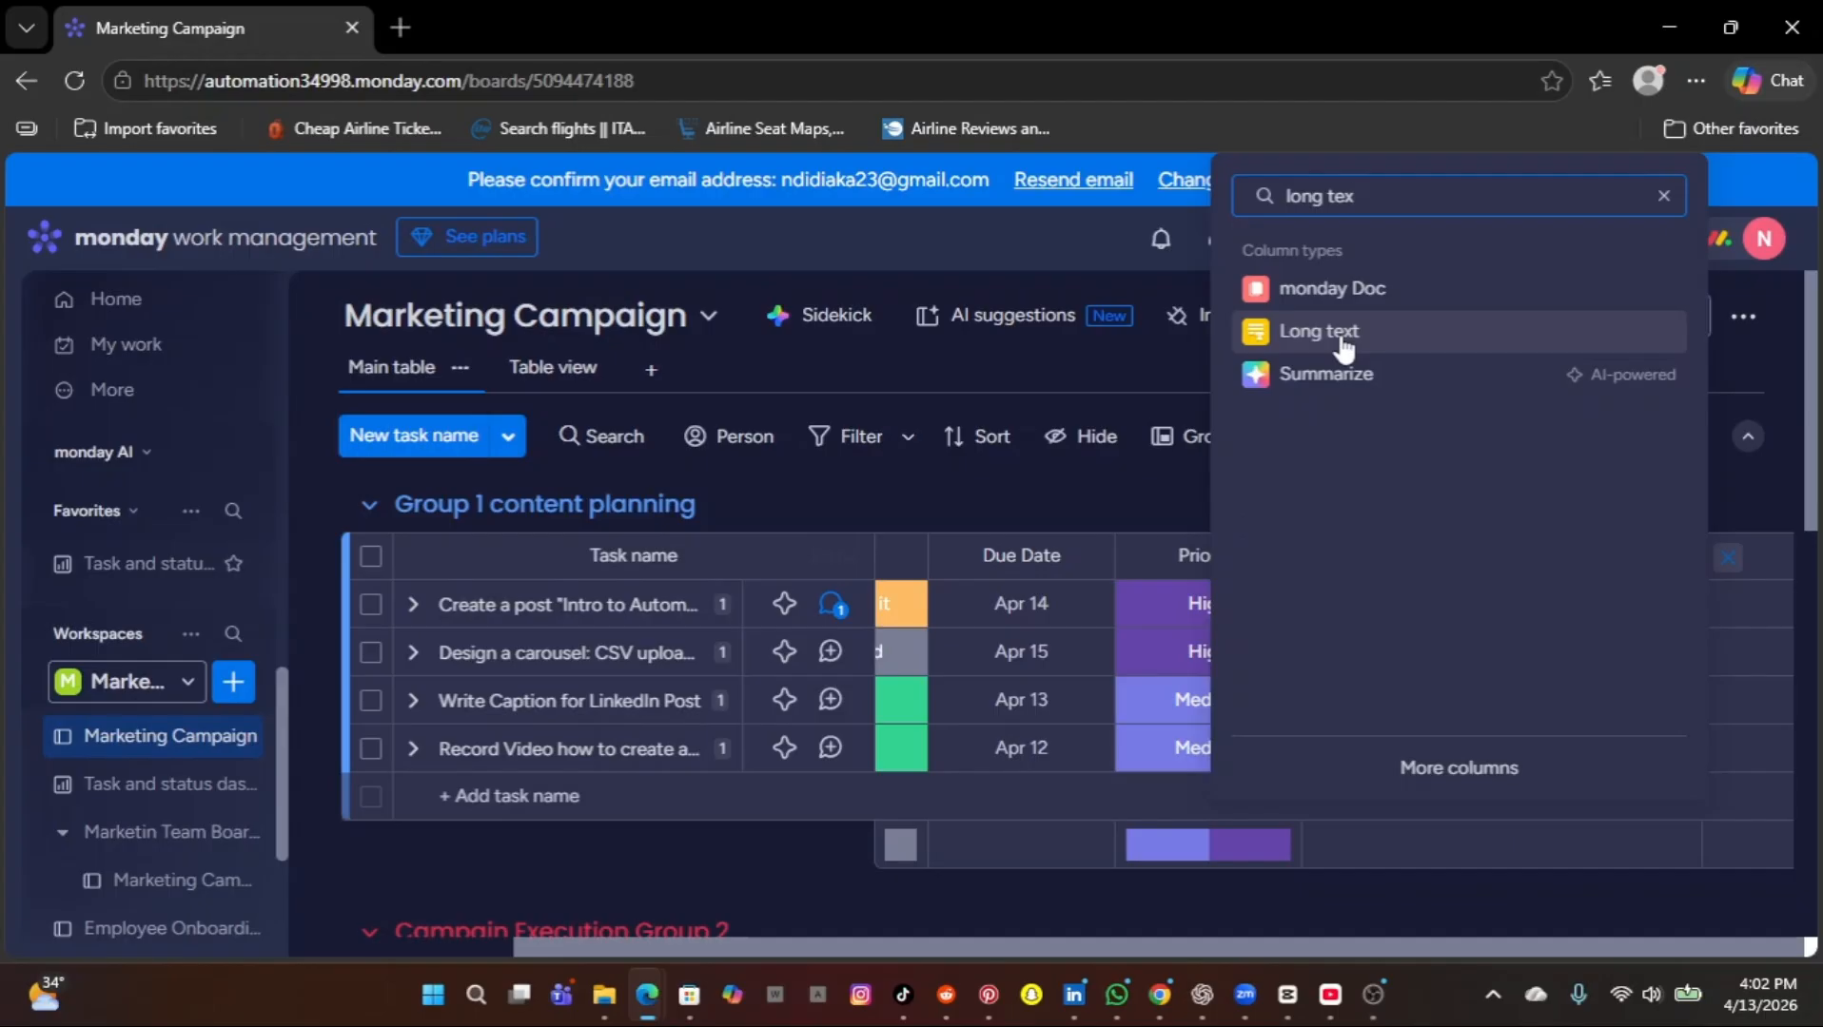
{"action": "left_click", "coordinate": [1332, 333]}
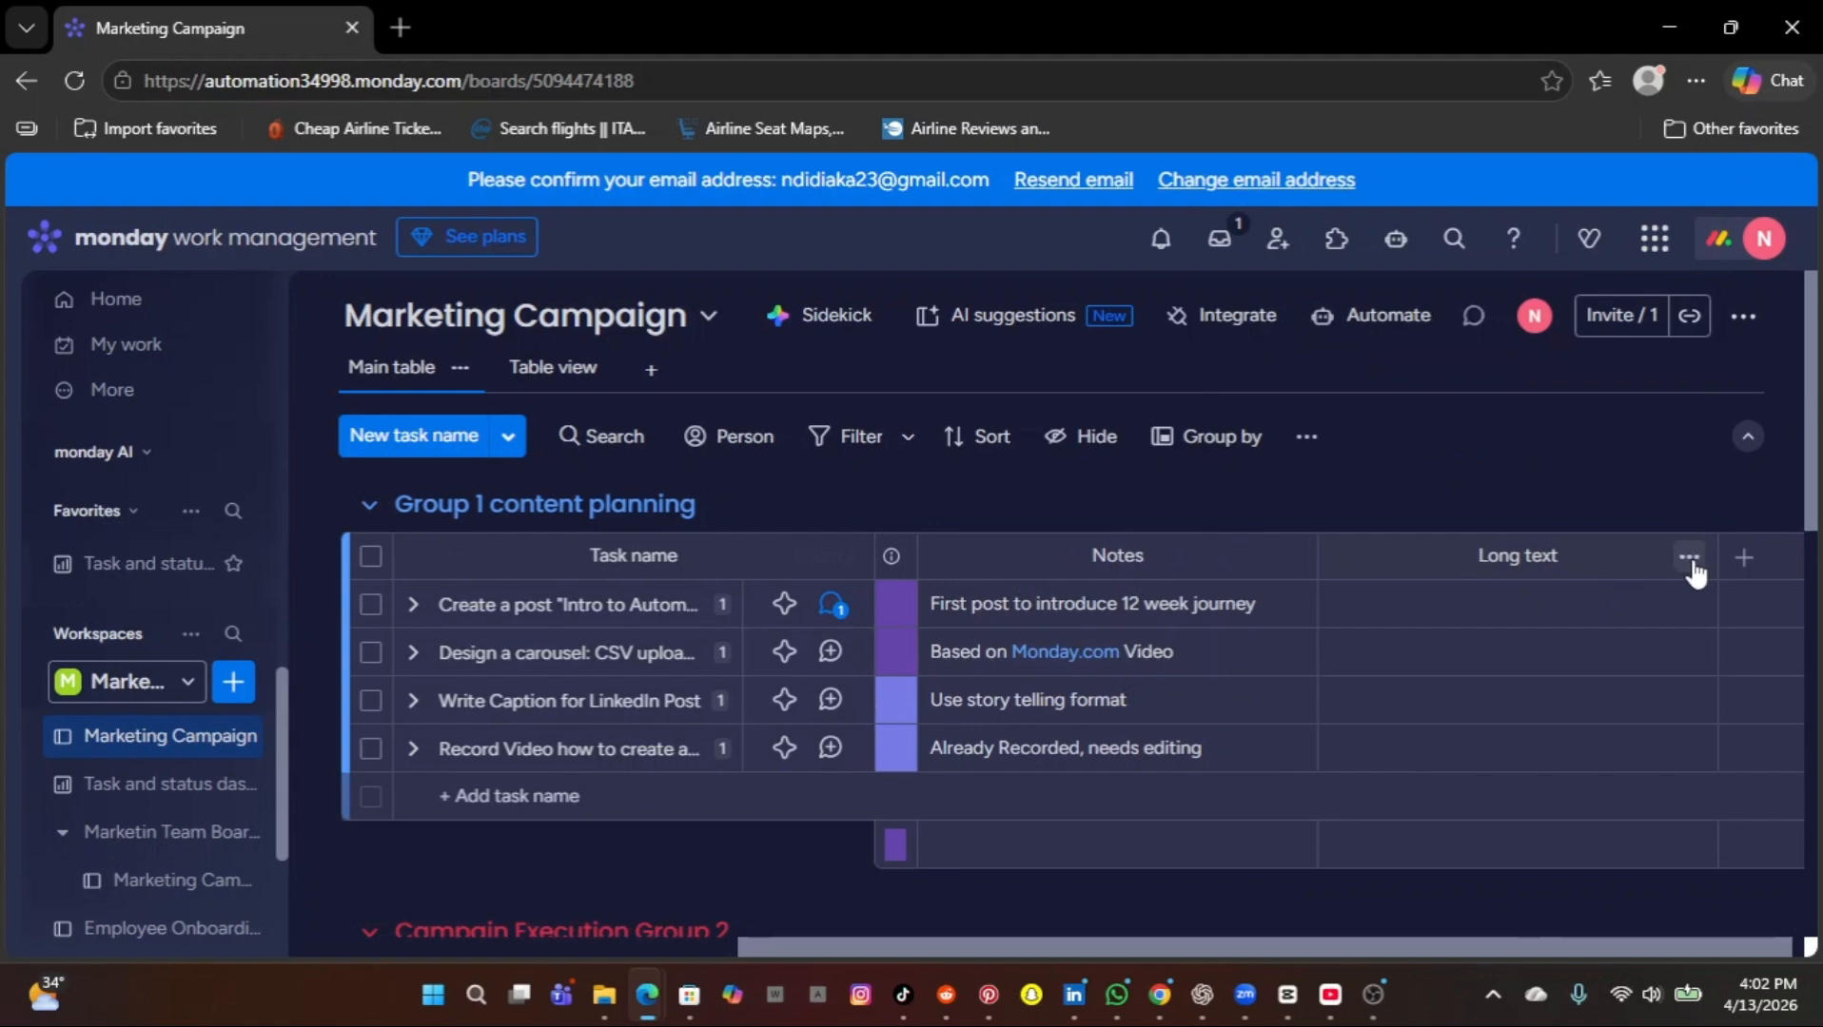
Rename the new Long text column in the Marketing Campaign board as "Notes".
{"action": "left_click", "coordinate": [1689, 560]}
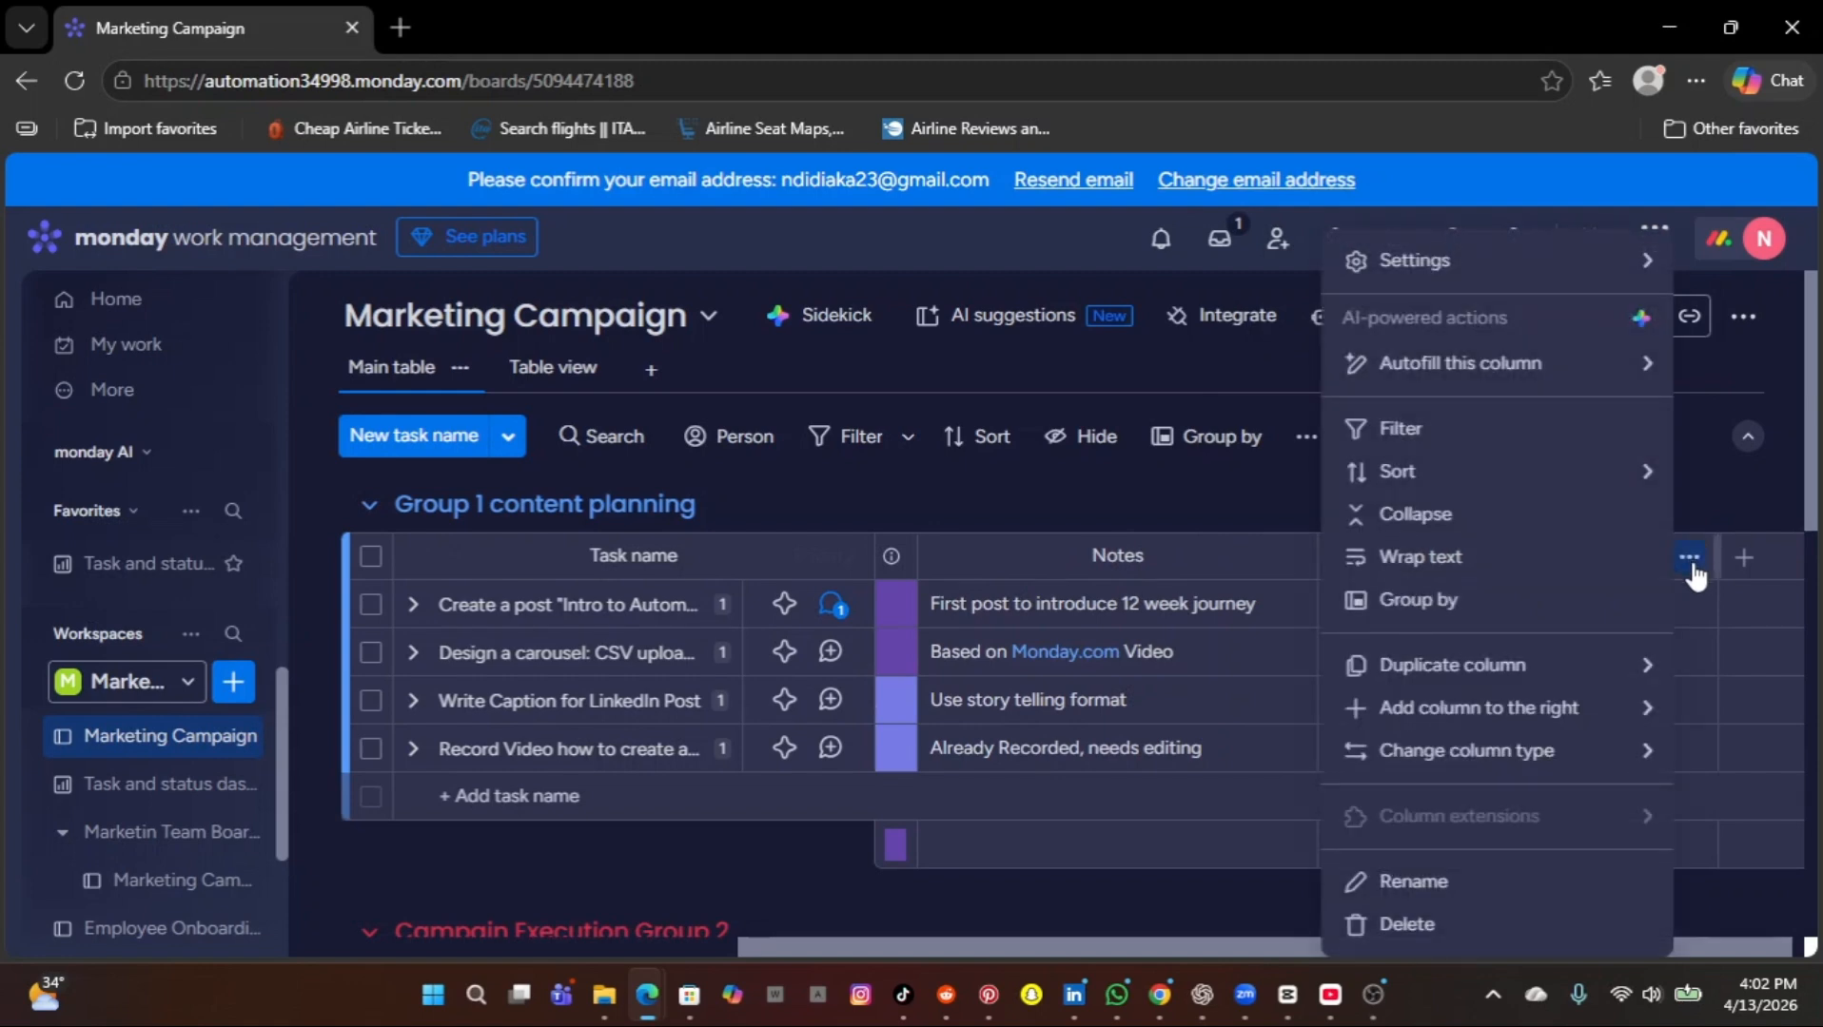
{"action": "left_click", "coordinate": [1412, 882]}
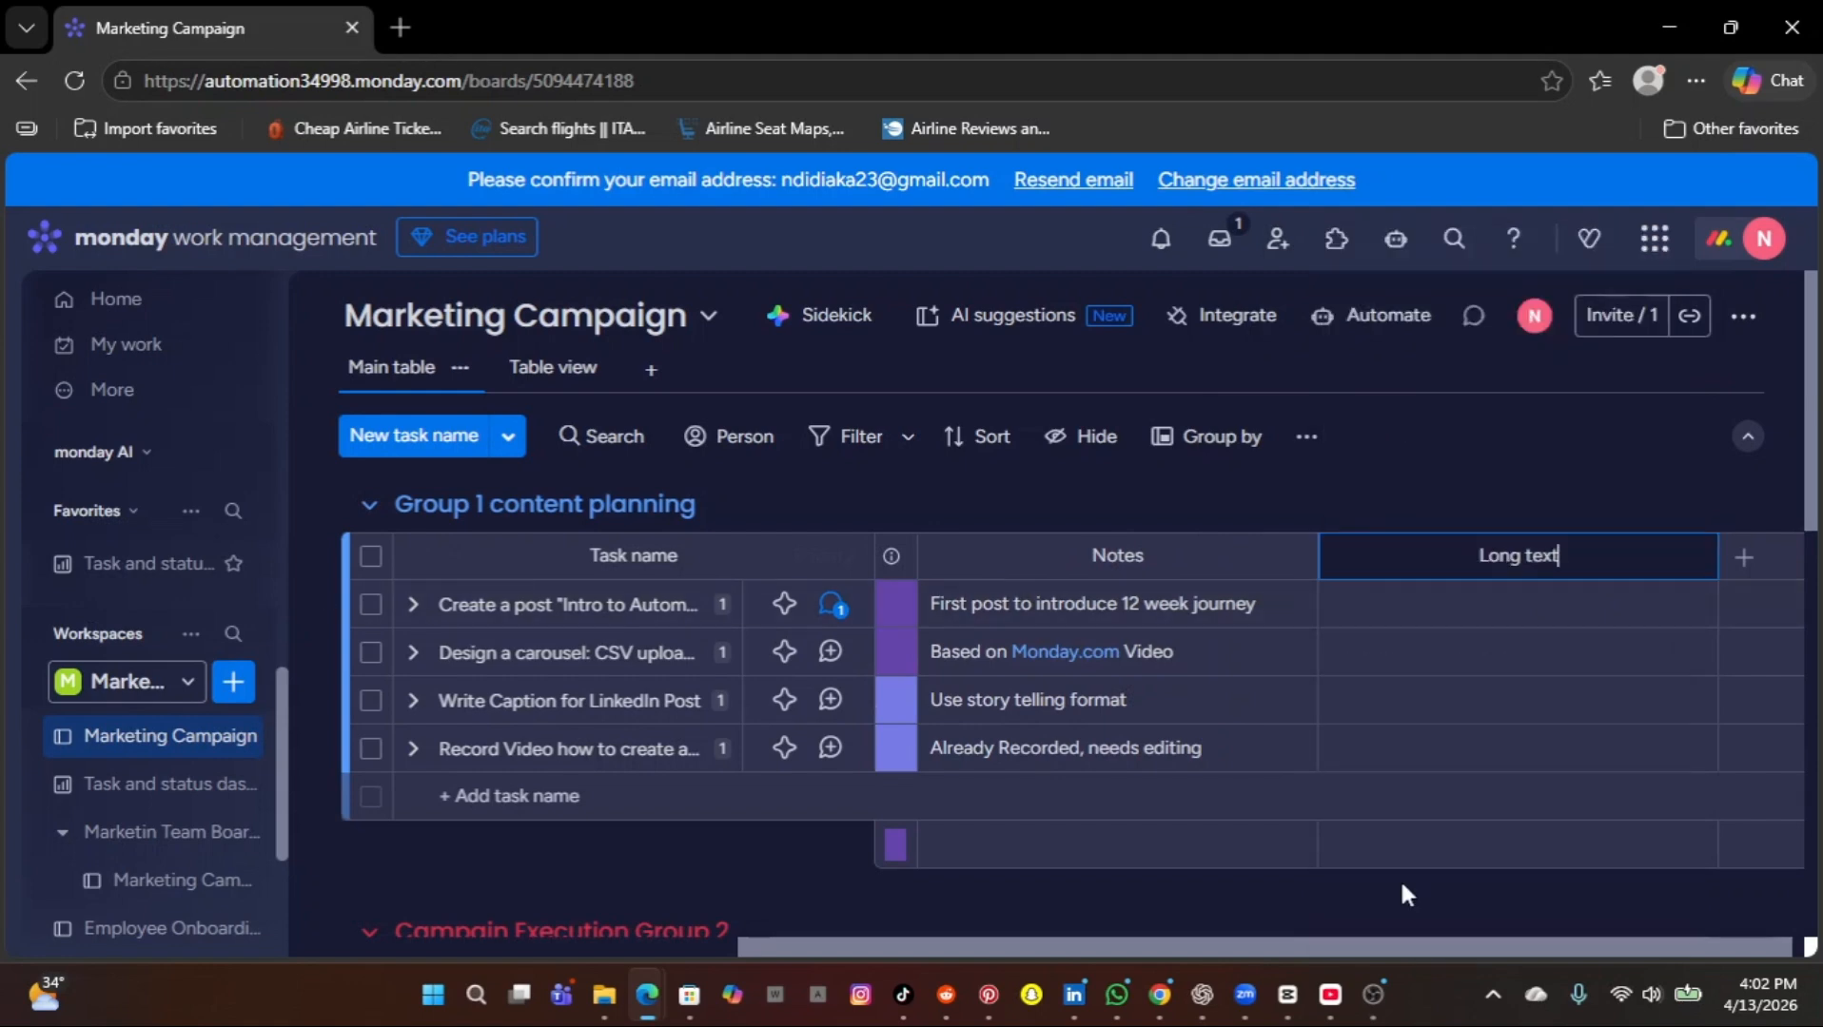
{"action": "key", "text": "BackSpace"}
{"action": "key", "text": "BackSpace"}
{"action": "key", "text": "BackSpace"}
{"action": "key", "text": "BackSpace"}
{"action": "key", "text": "BackSpace"}
{"action": "key", "text": "BackSpace"}
{"action": "key", "text": "BackSpace"}
{"action": "key", "text": "BackSpace"}
{"action": "key", "text": "BackSpace"}
{"action": "type", "text": "Notes"}
{"action": "left_click", "coordinate": [1590, 502]}
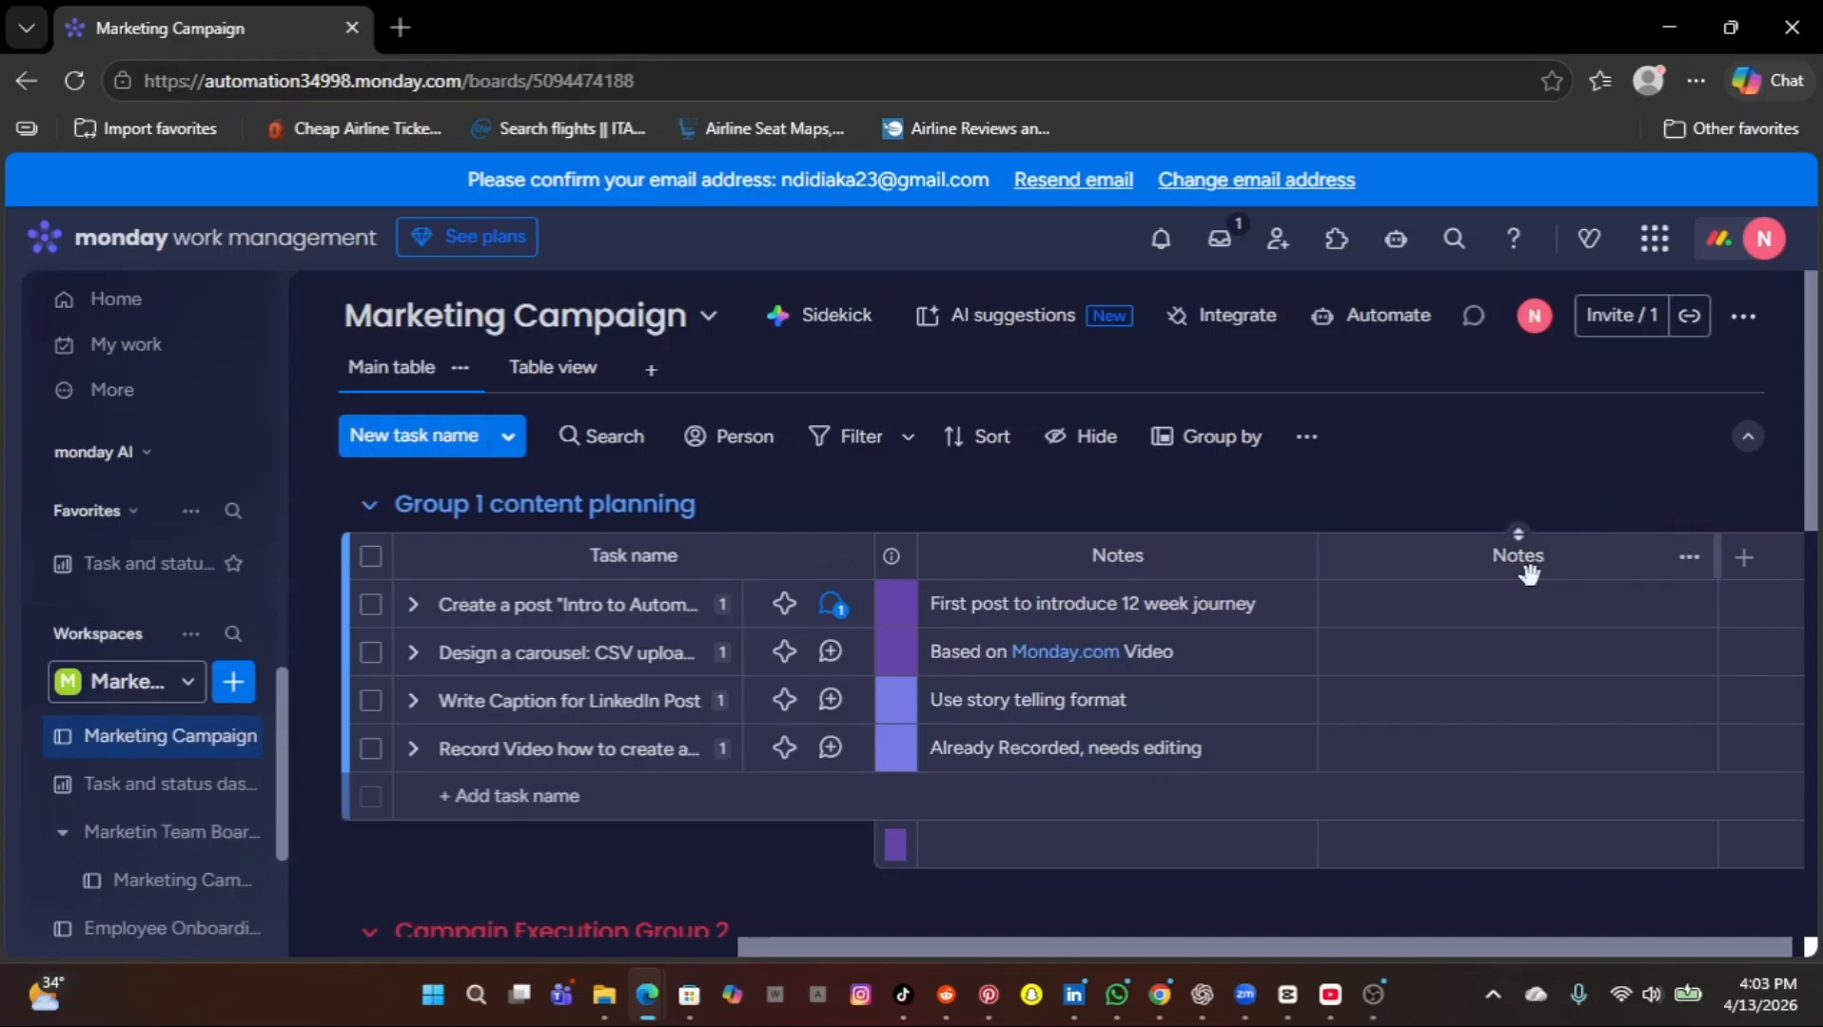
View the column types available for adding another column to the Marketing Campaign board.
{"action": "left_click", "coordinate": [1747, 571]}
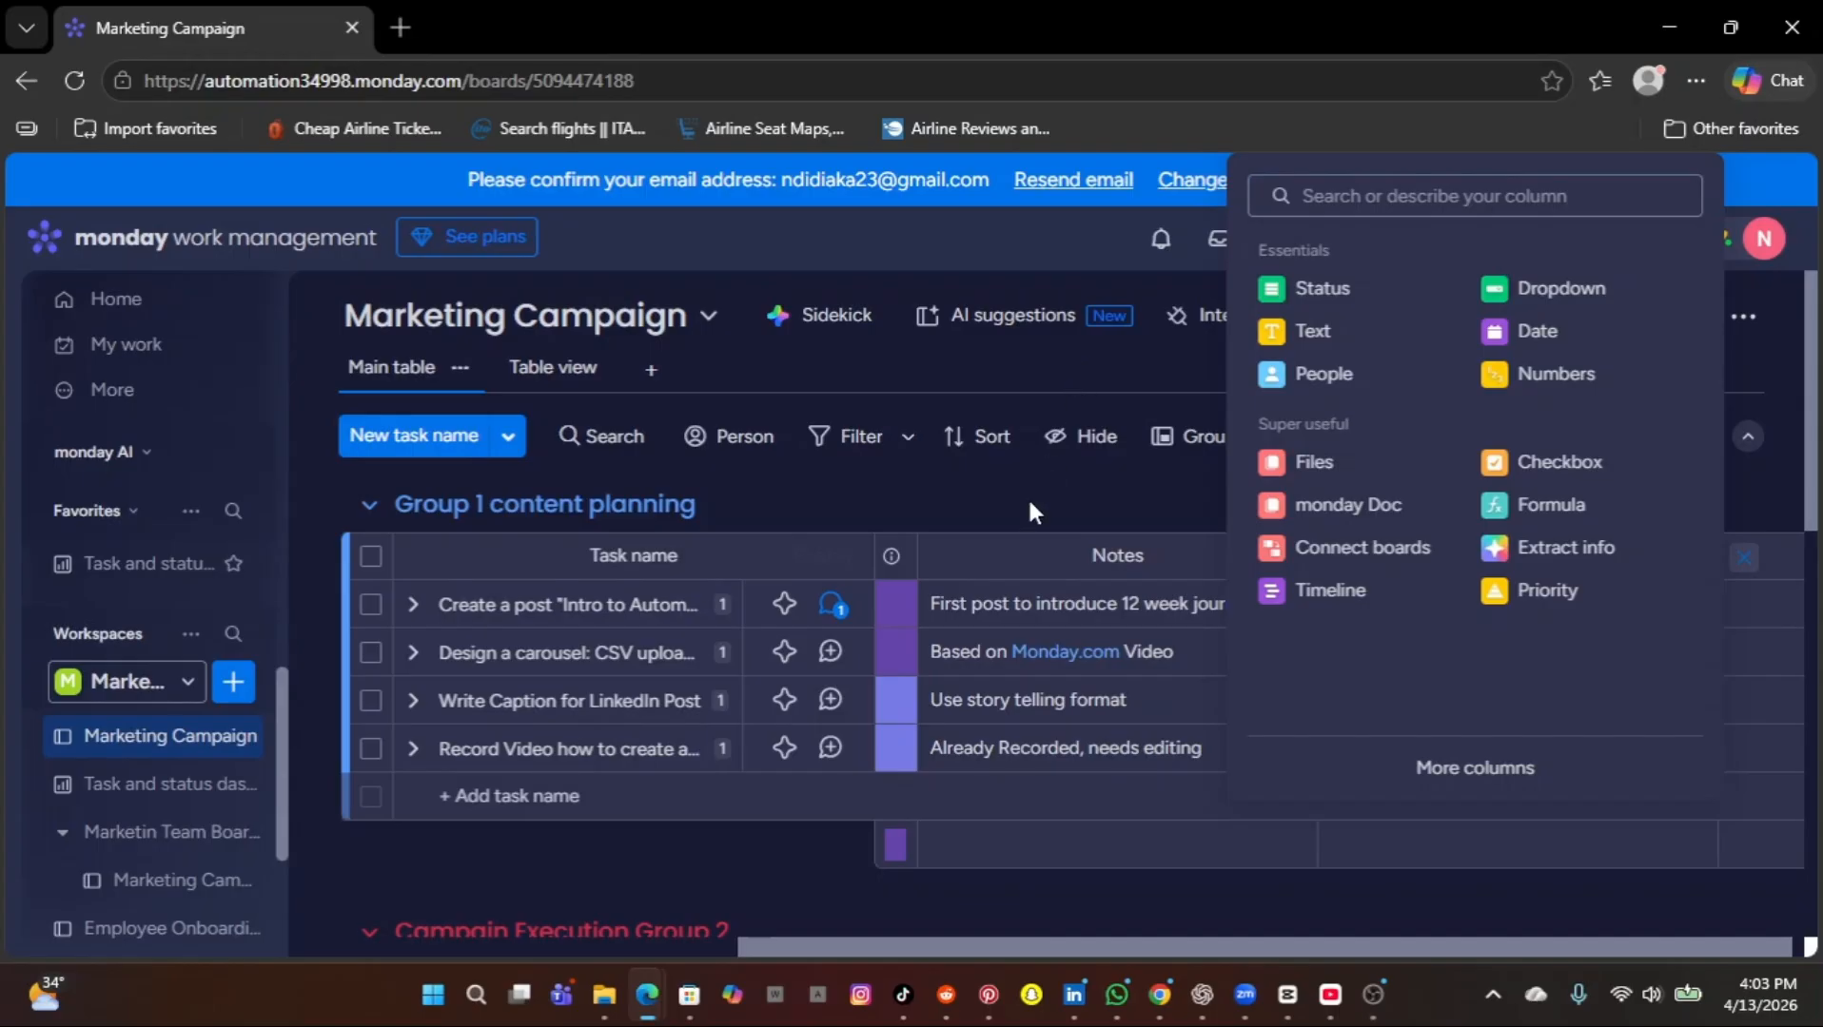
{"action": "left_click", "coordinate": [1065, 483]}
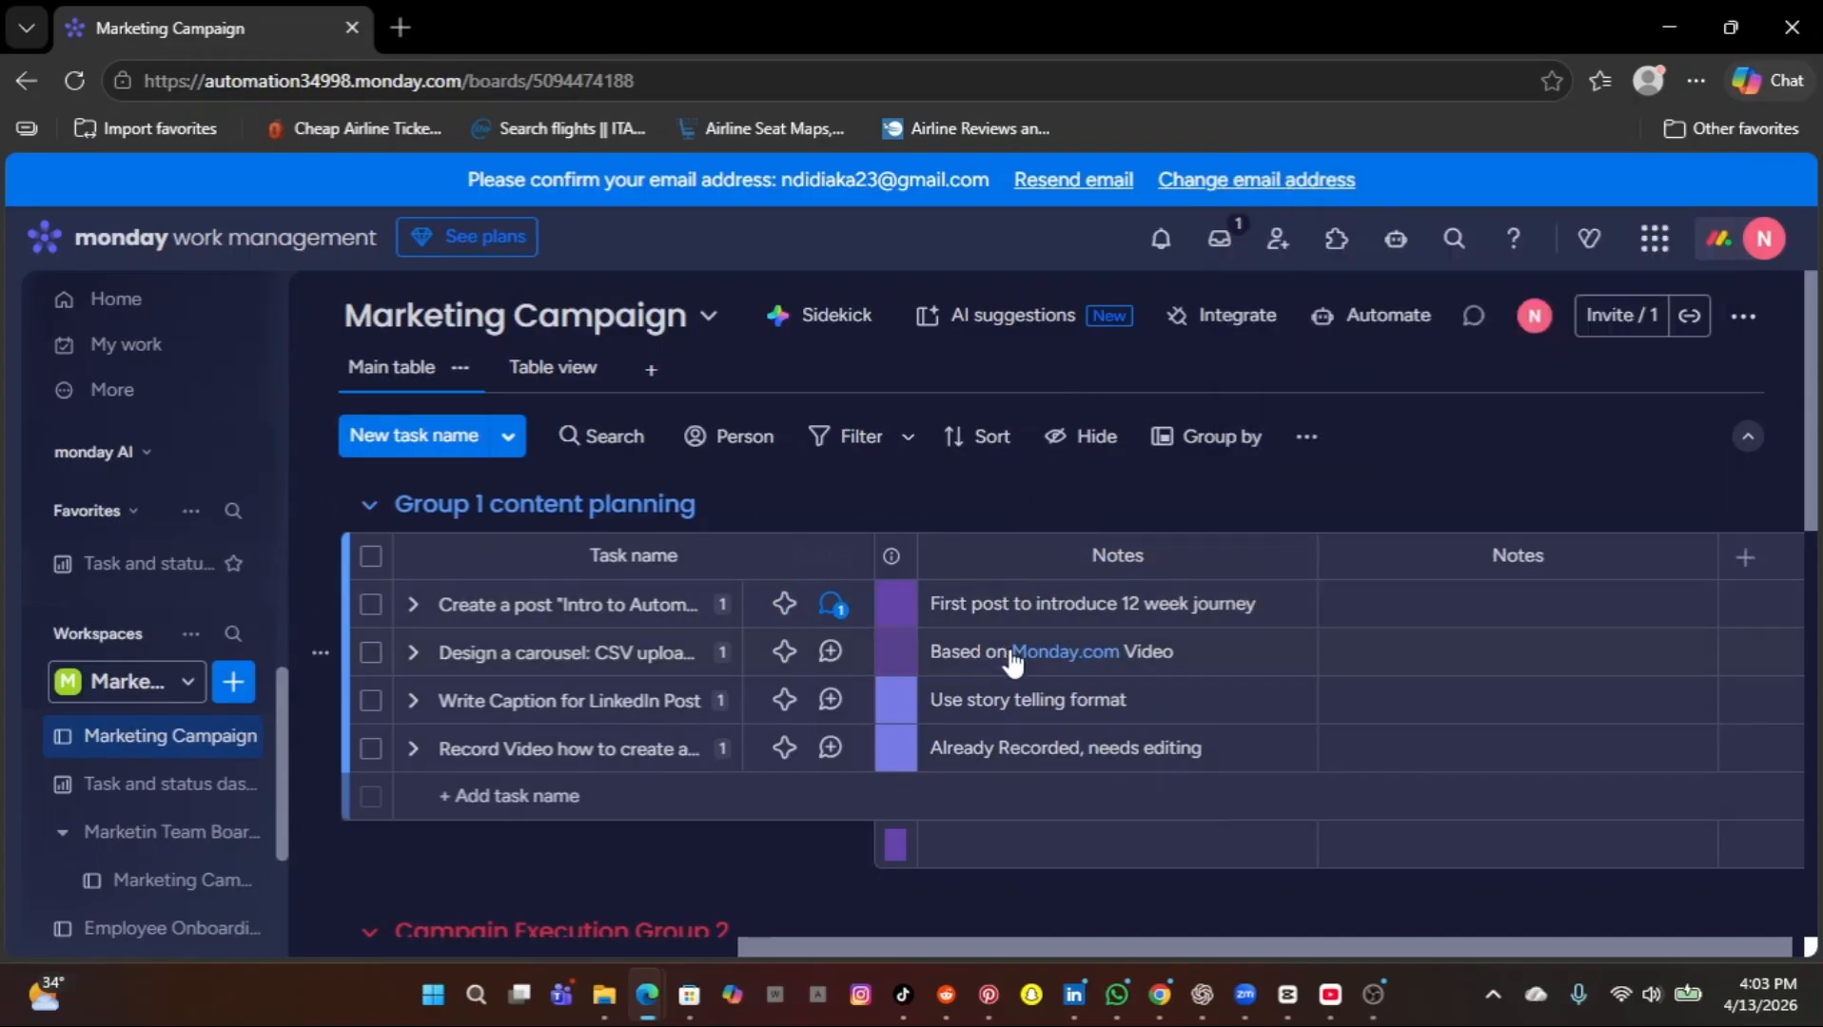
{"action": "scroll", "coordinate": [1008, 656], "scroll_direction": "left", "scroll_amount": 5}
{"action": "scroll", "coordinate": [1013, 661], "scroll_direction": "left", "scroll_amount": 2}
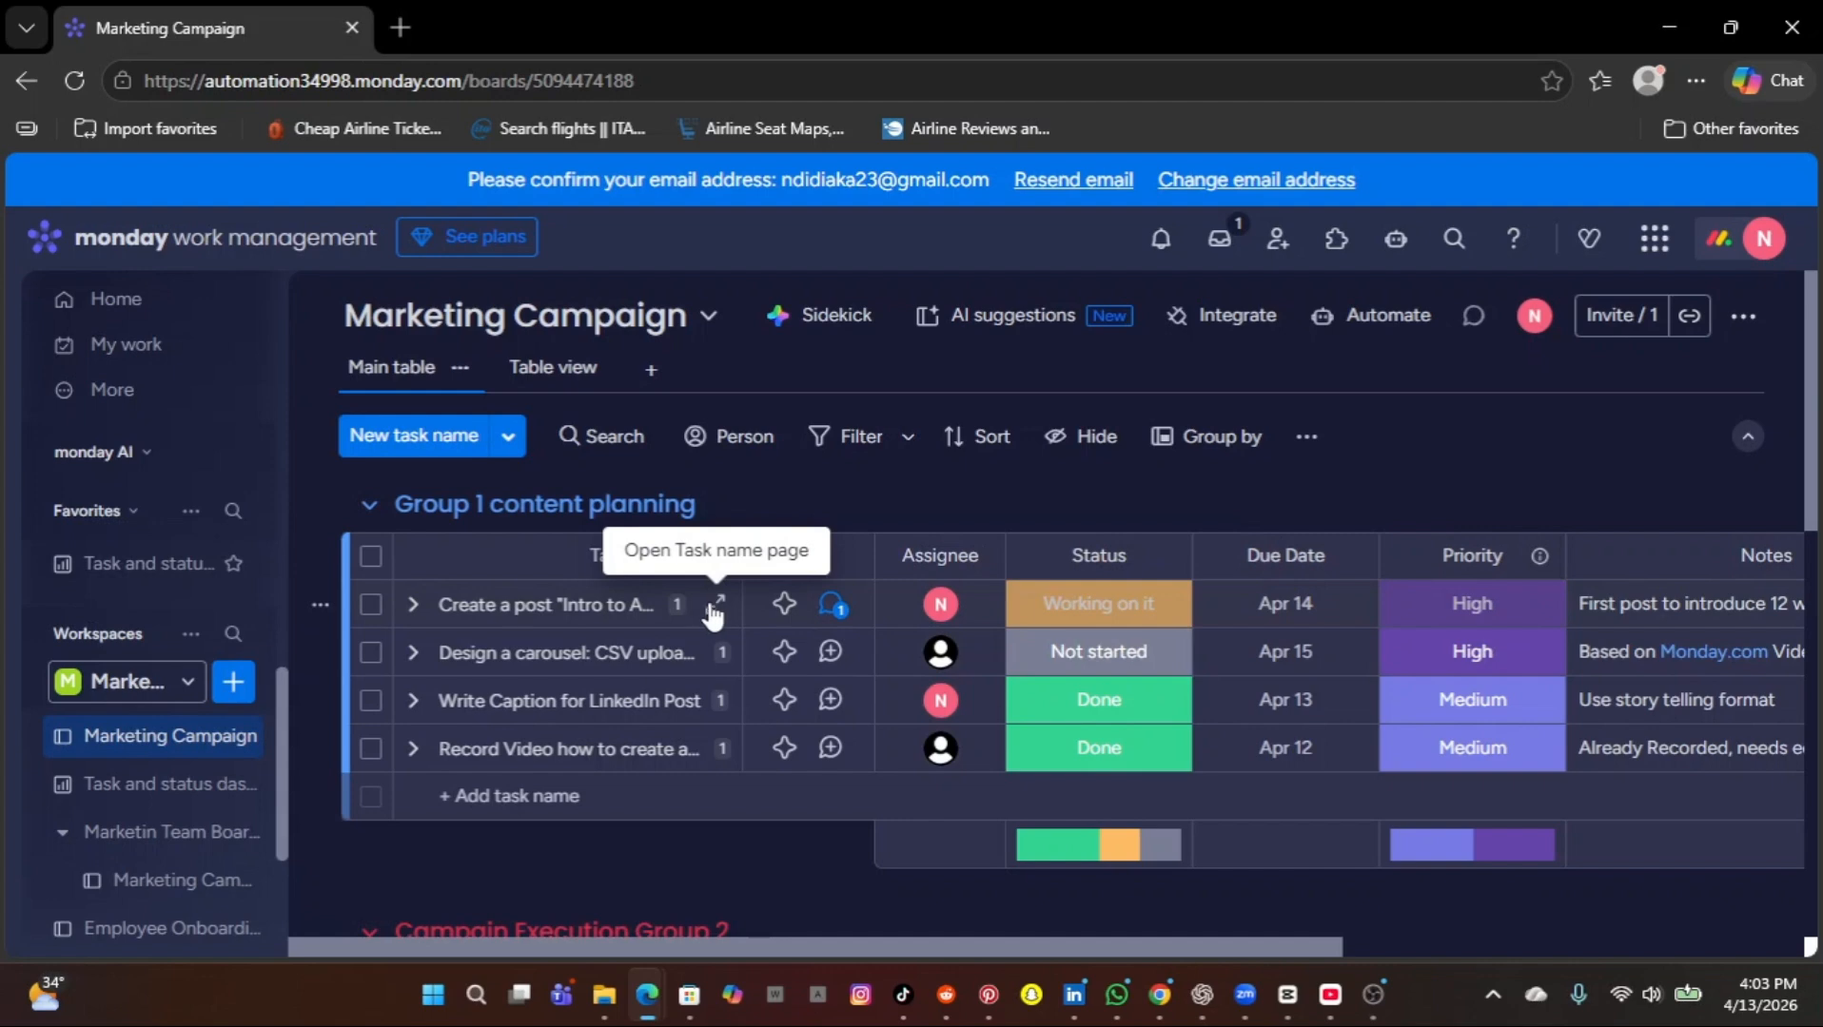
Examine the subitems of the first three tasks in Group 1 content planning, collapsing each task again.
{"action": "left_click", "coordinate": [412, 606]}
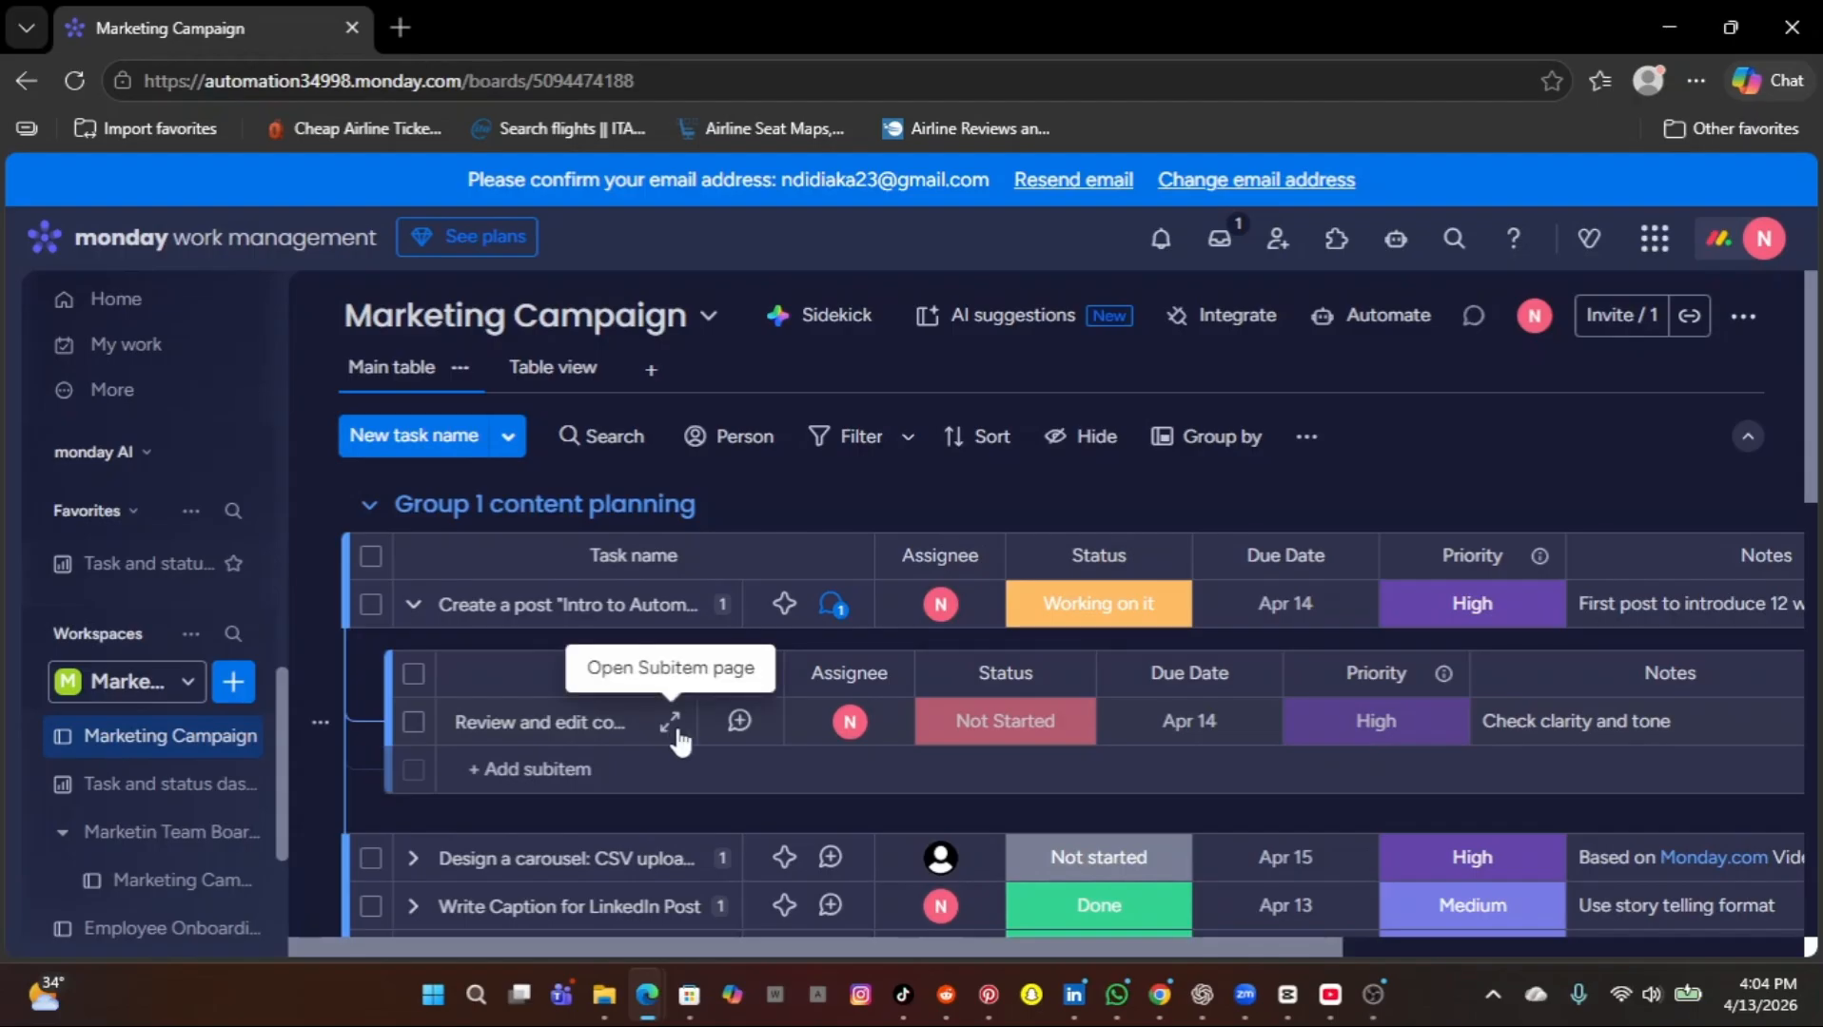
{"action": "left_click", "coordinate": [415, 607]}
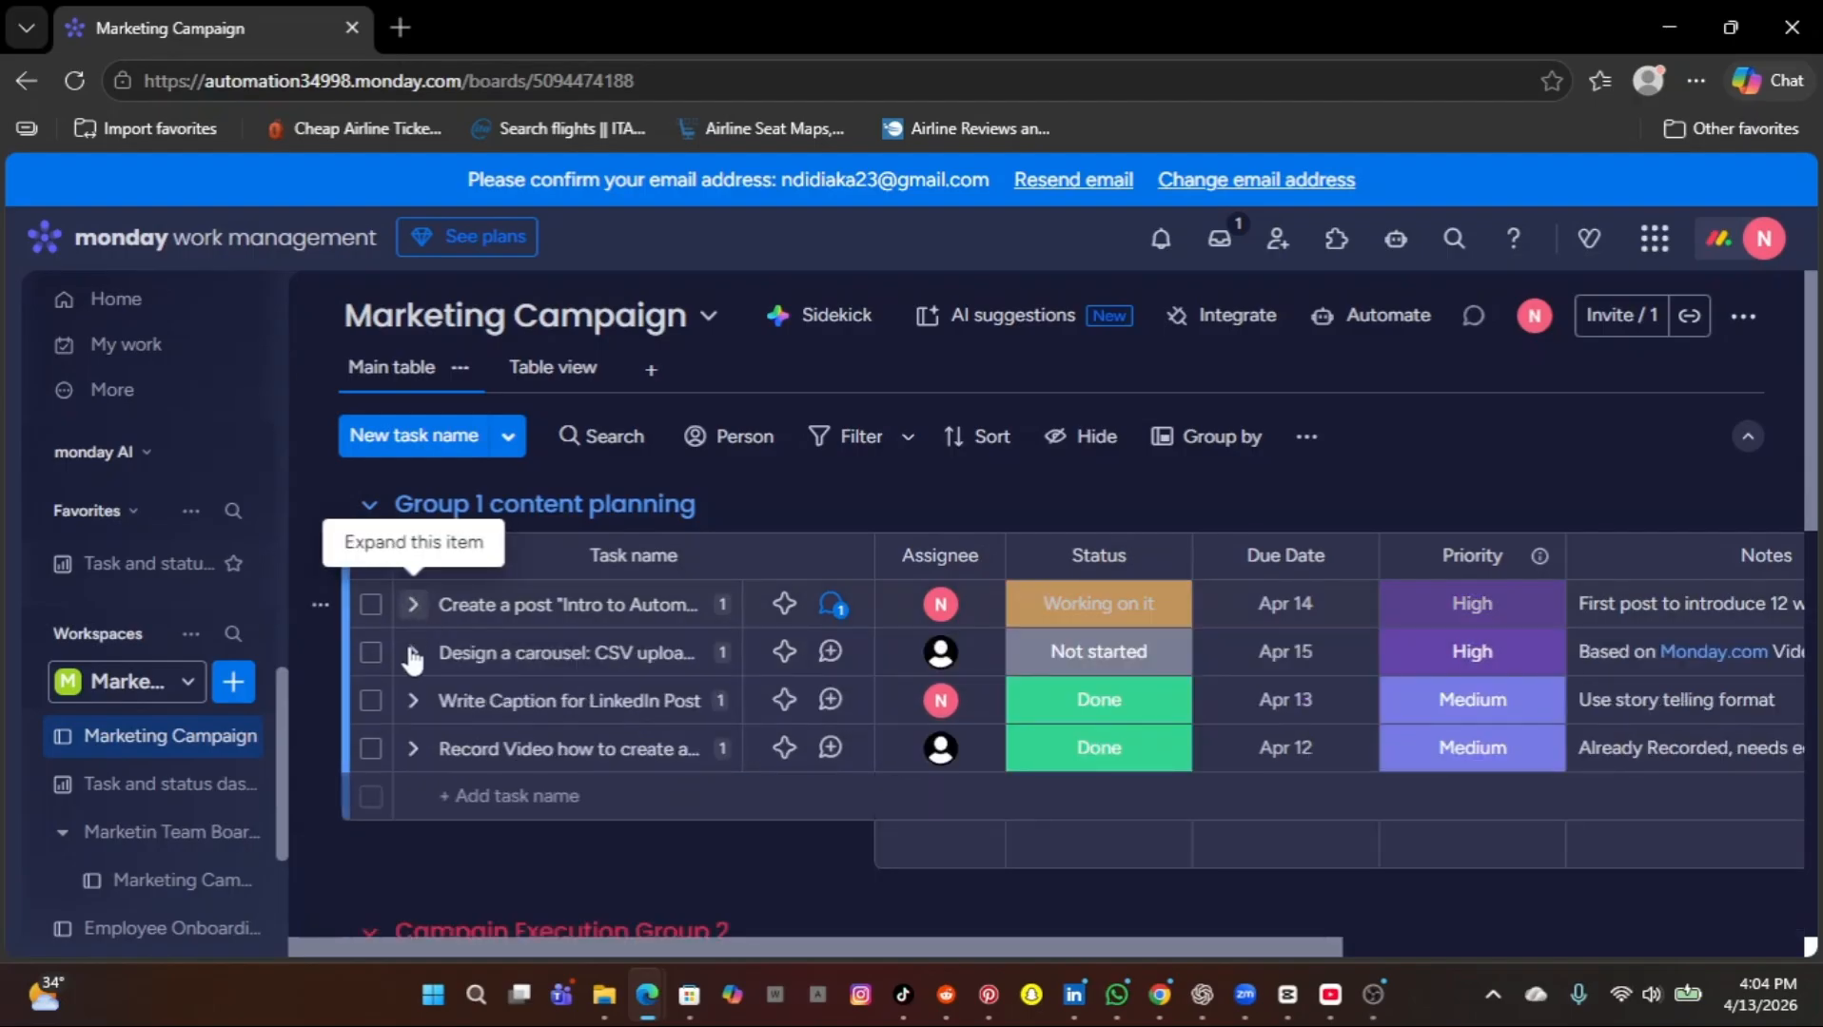
{"action": "left_click", "coordinate": [413, 654]}
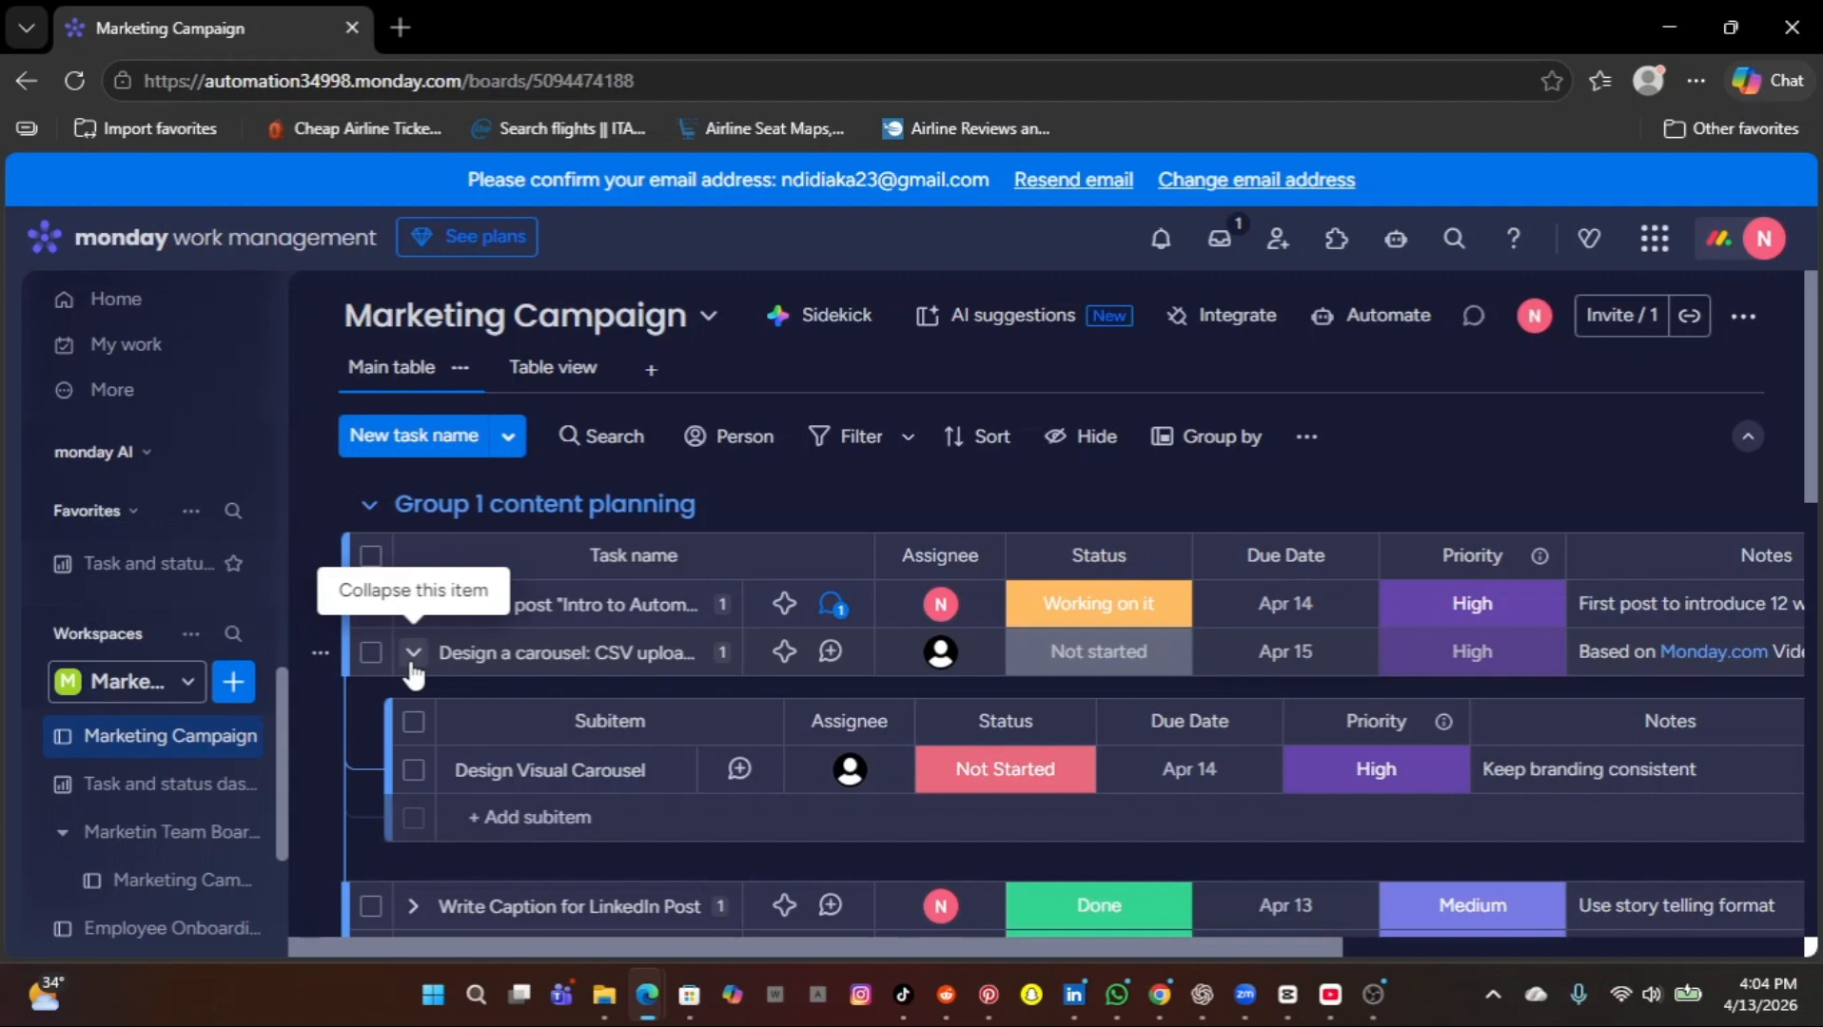
{"action": "left_click", "coordinate": [411, 664]}
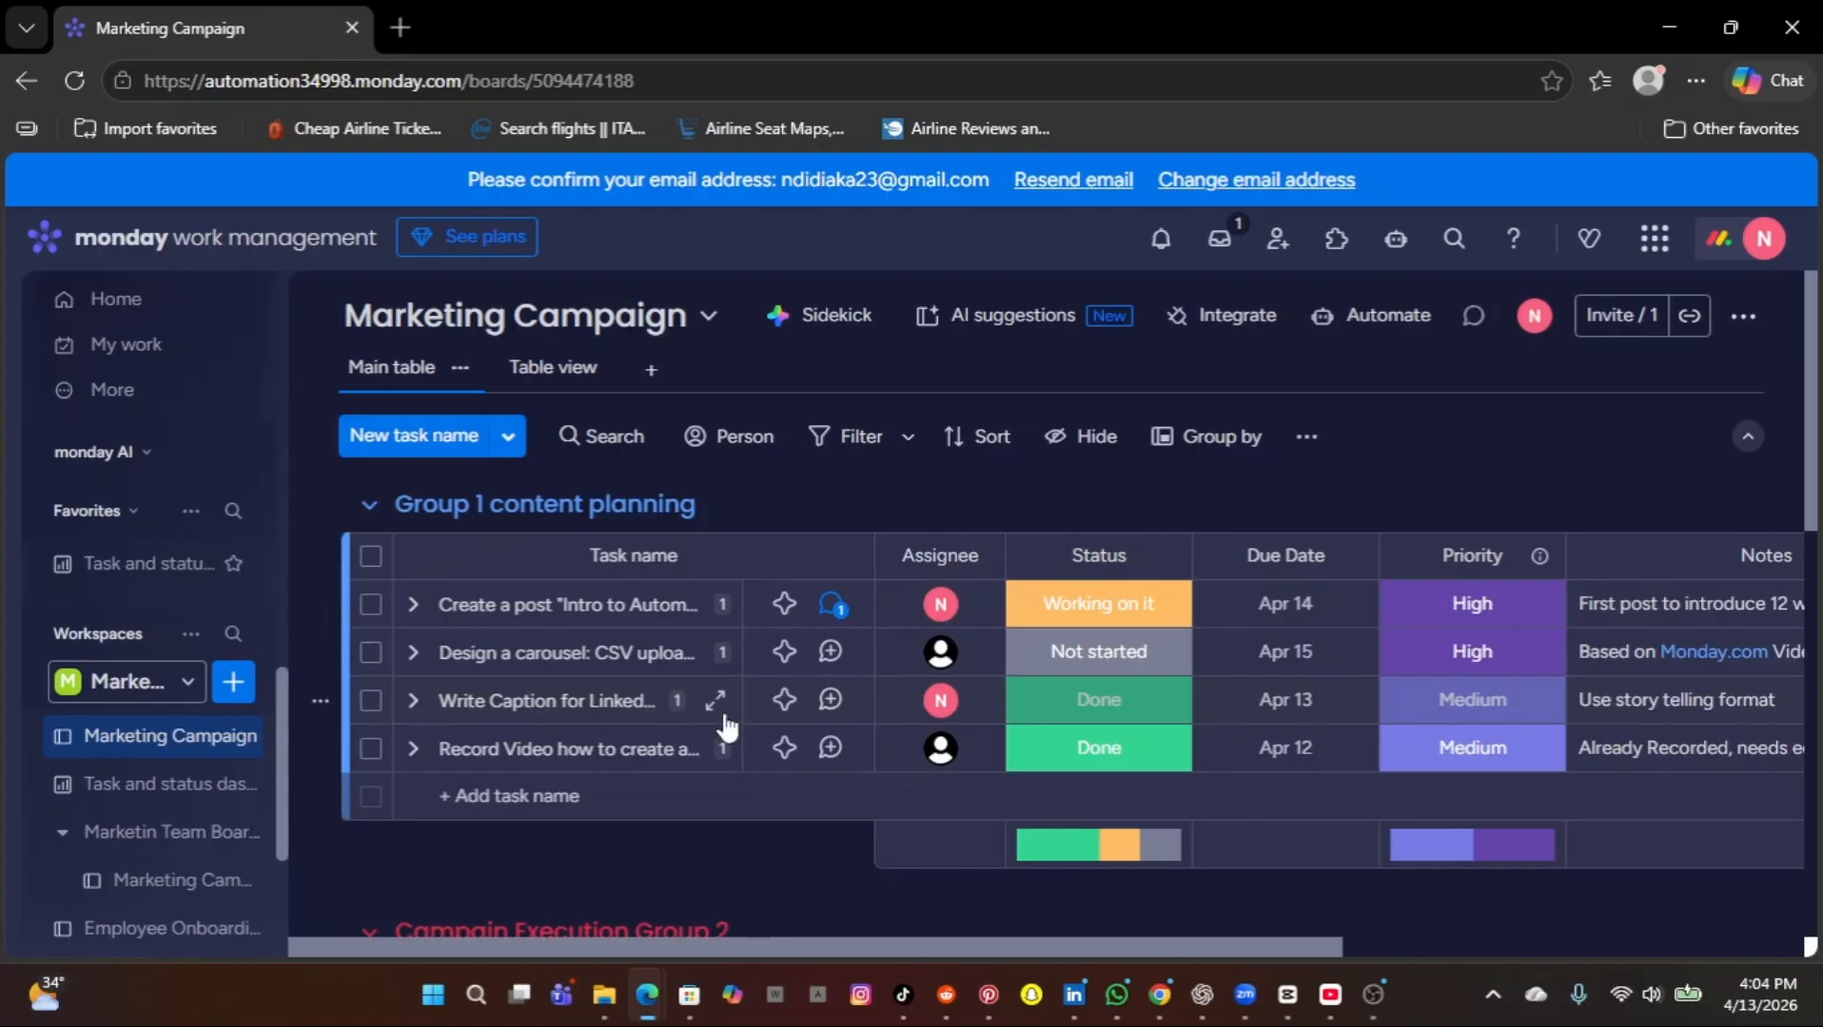
{"action": "left_click", "coordinate": [413, 704]}
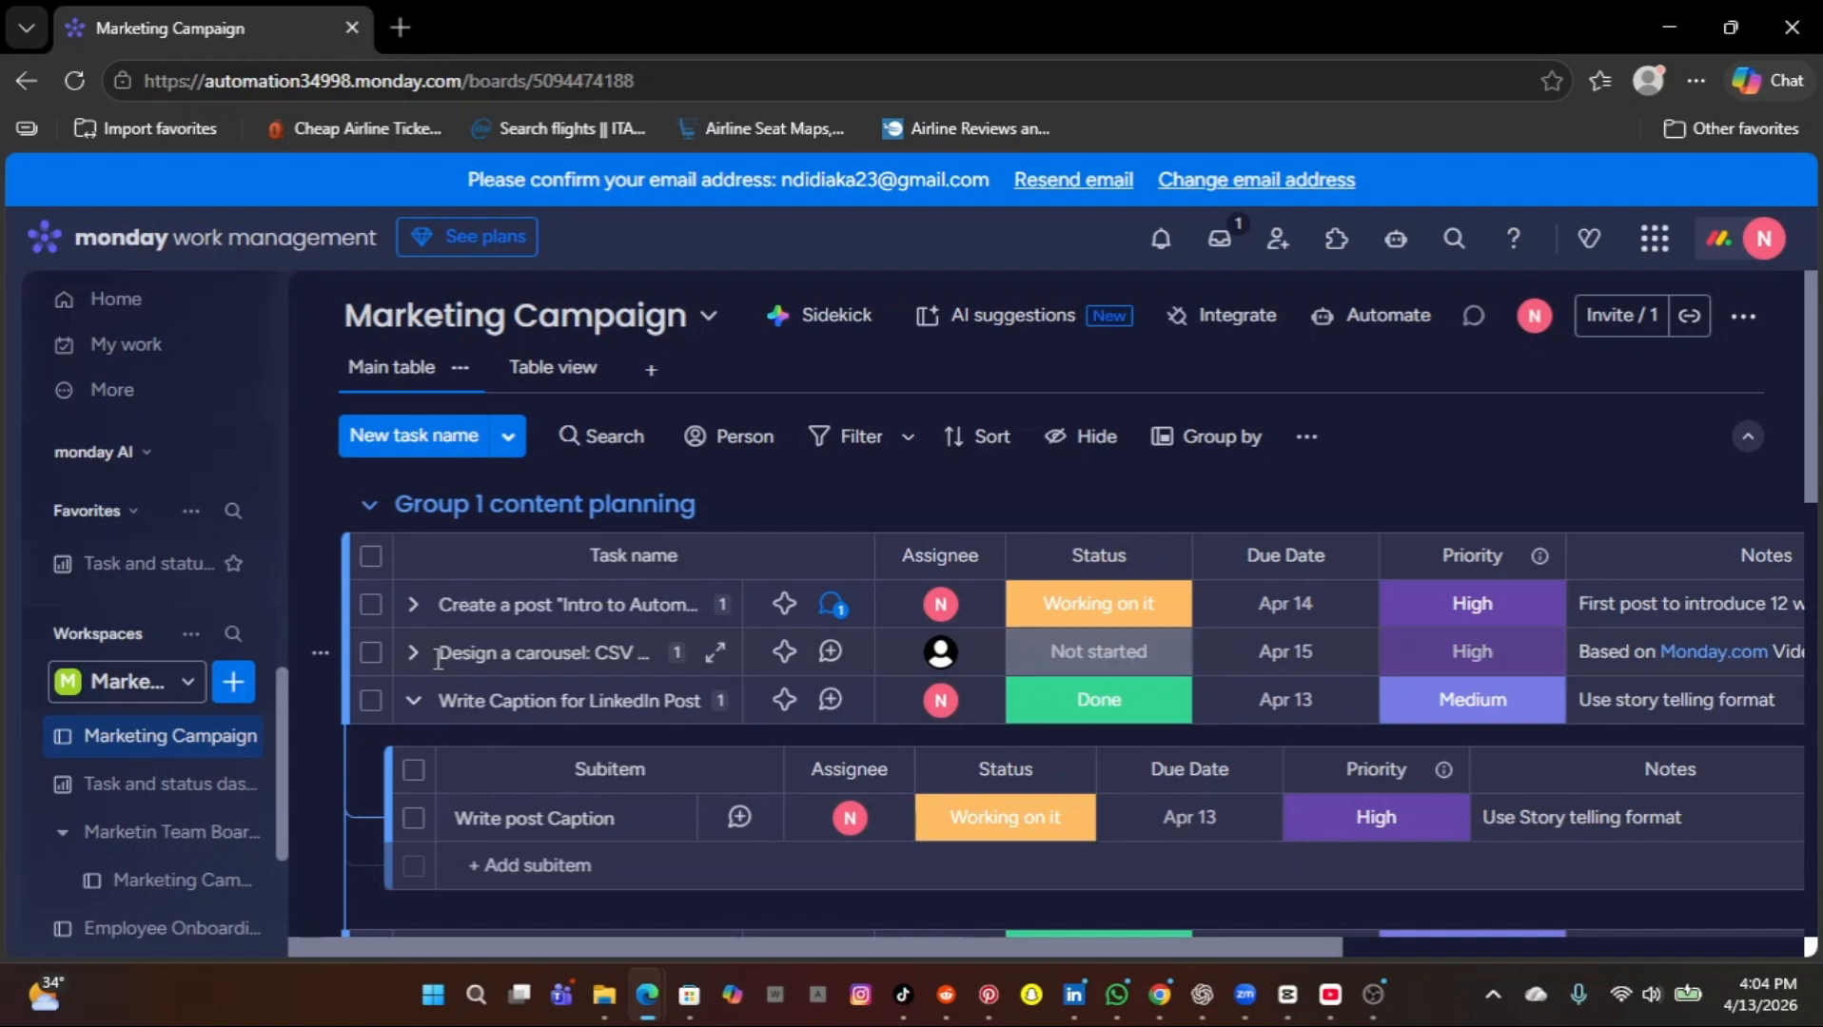
{"action": "left_click", "coordinate": [415, 702]}
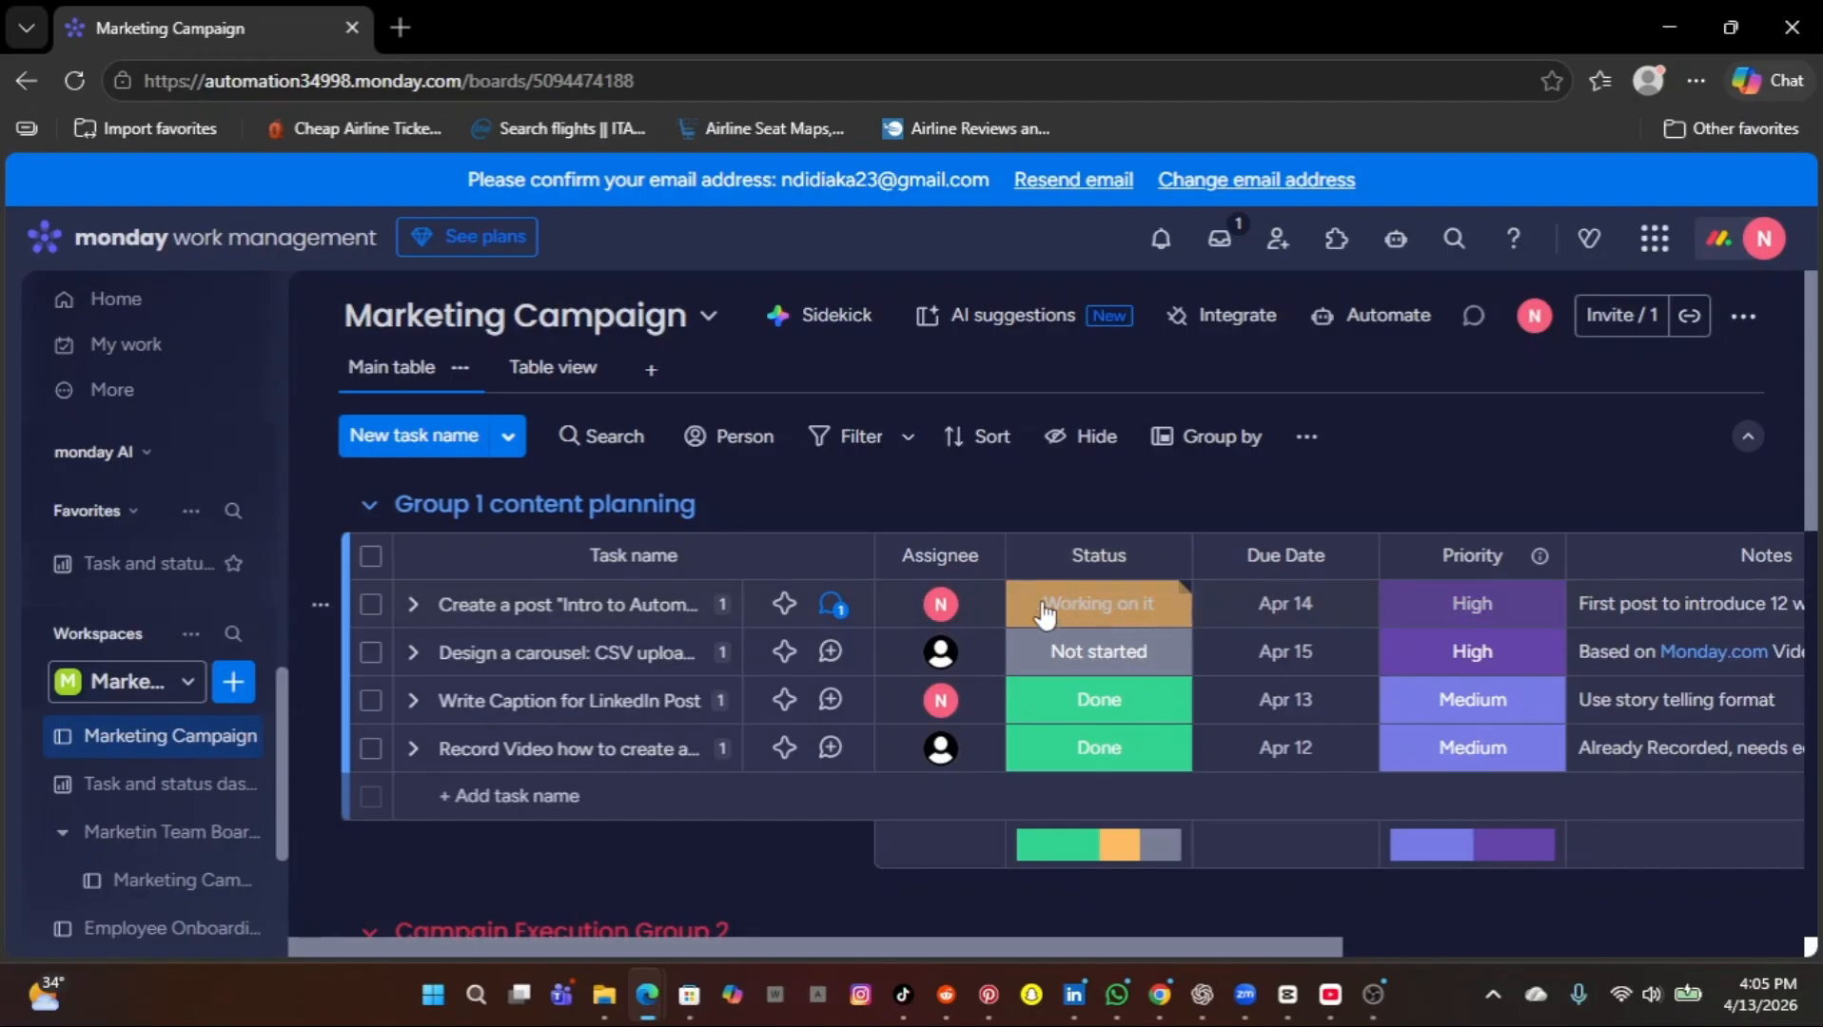
View the assignee choices and status labels available for the first task in Group 1 content planning.
{"action": "left_click", "coordinate": [946, 609]}
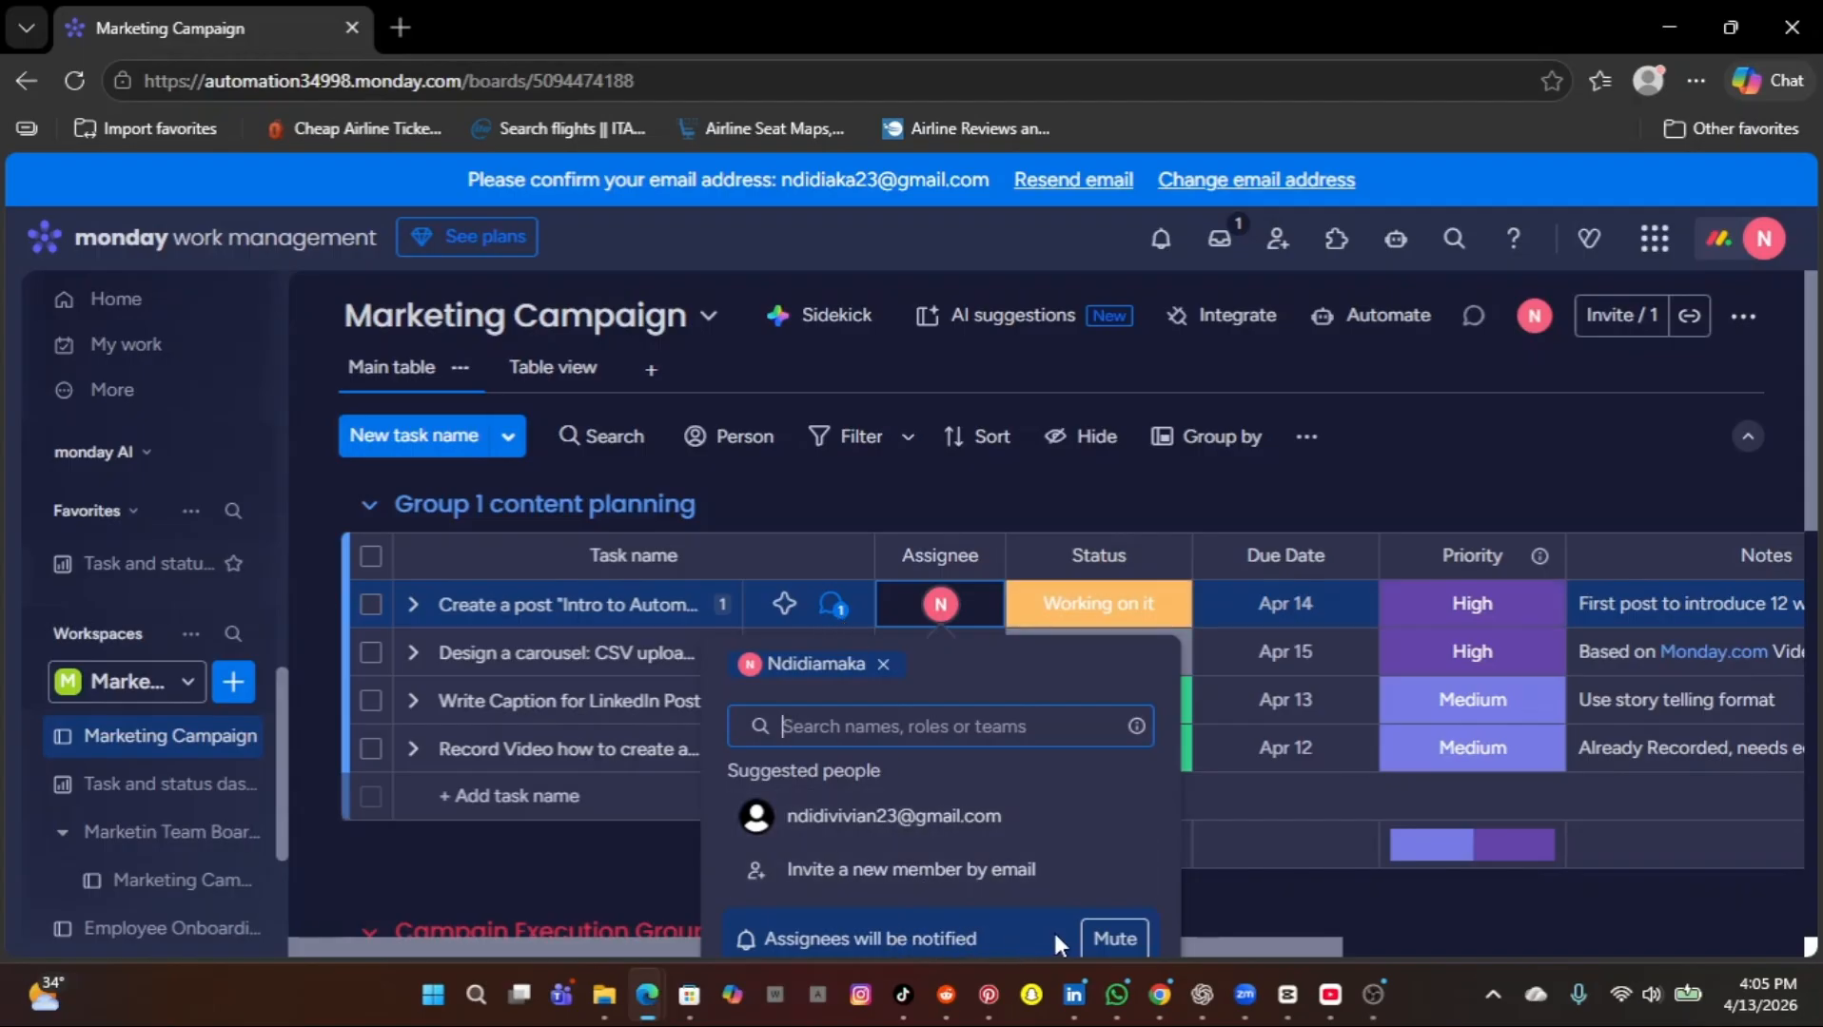
{"action": "left_click", "coordinate": [1097, 566]}
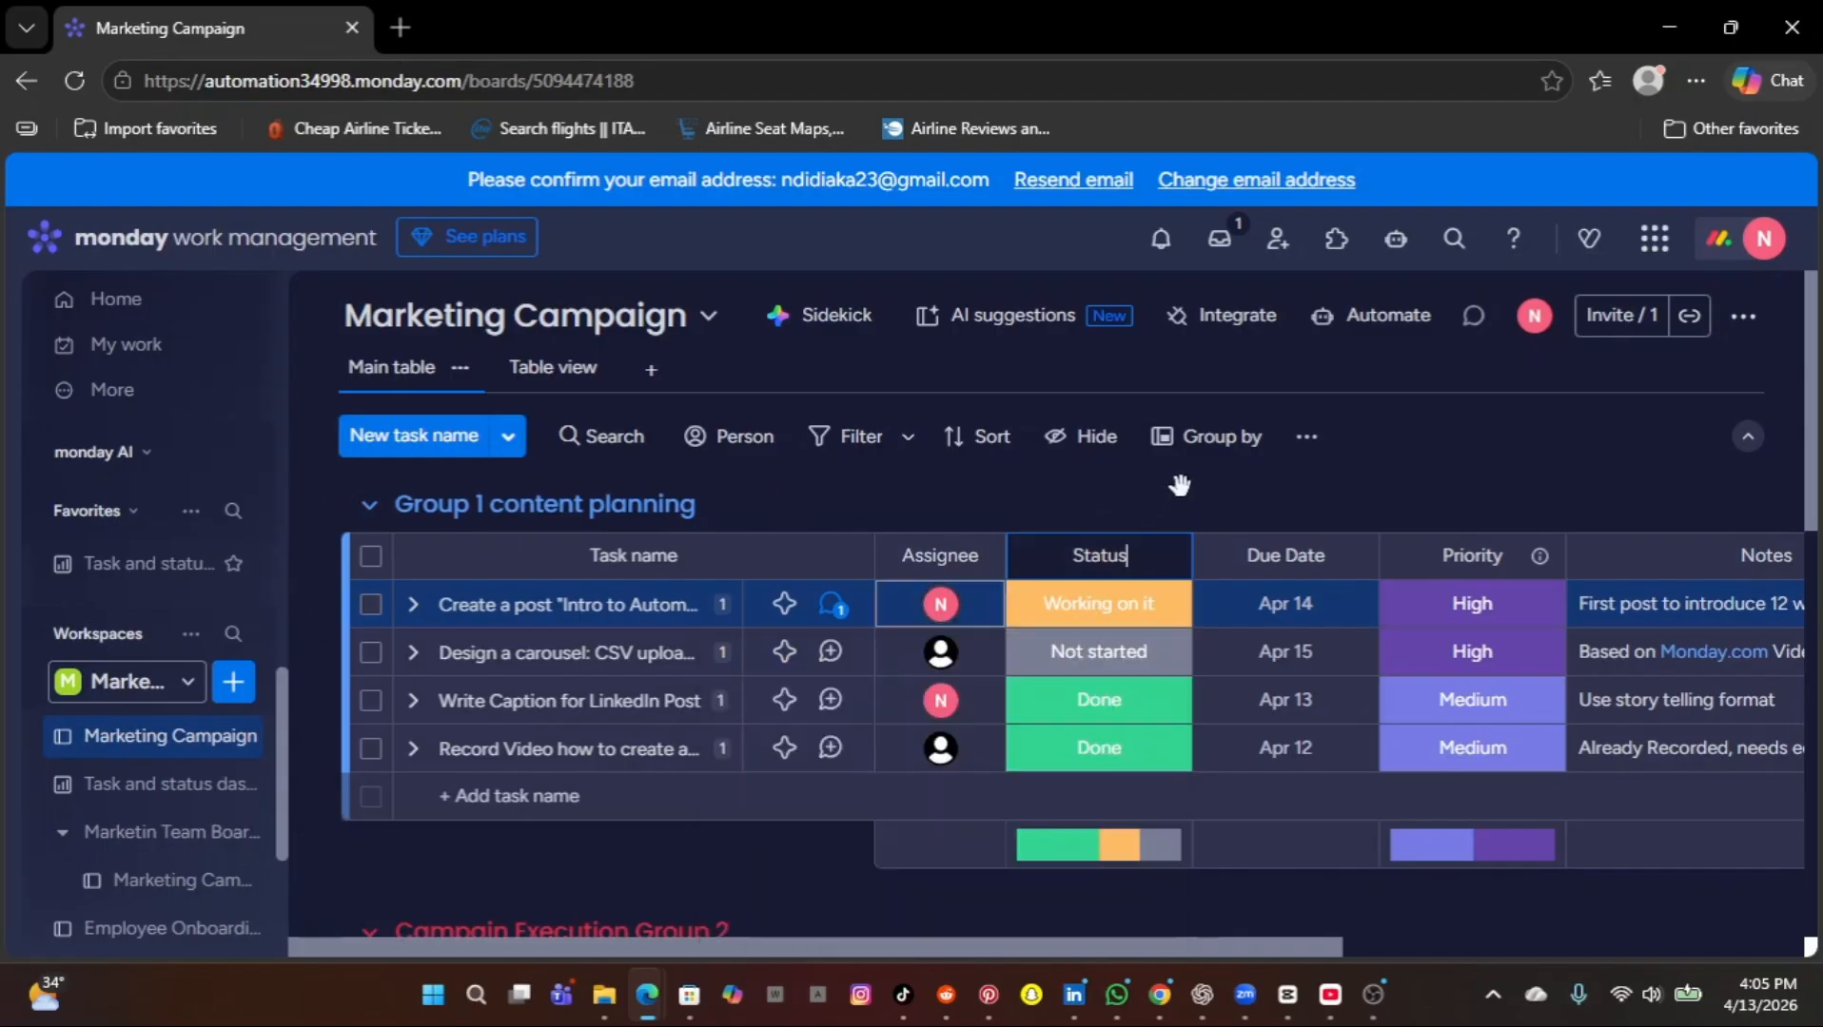
{"action": "left_click", "coordinate": [1179, 485]}
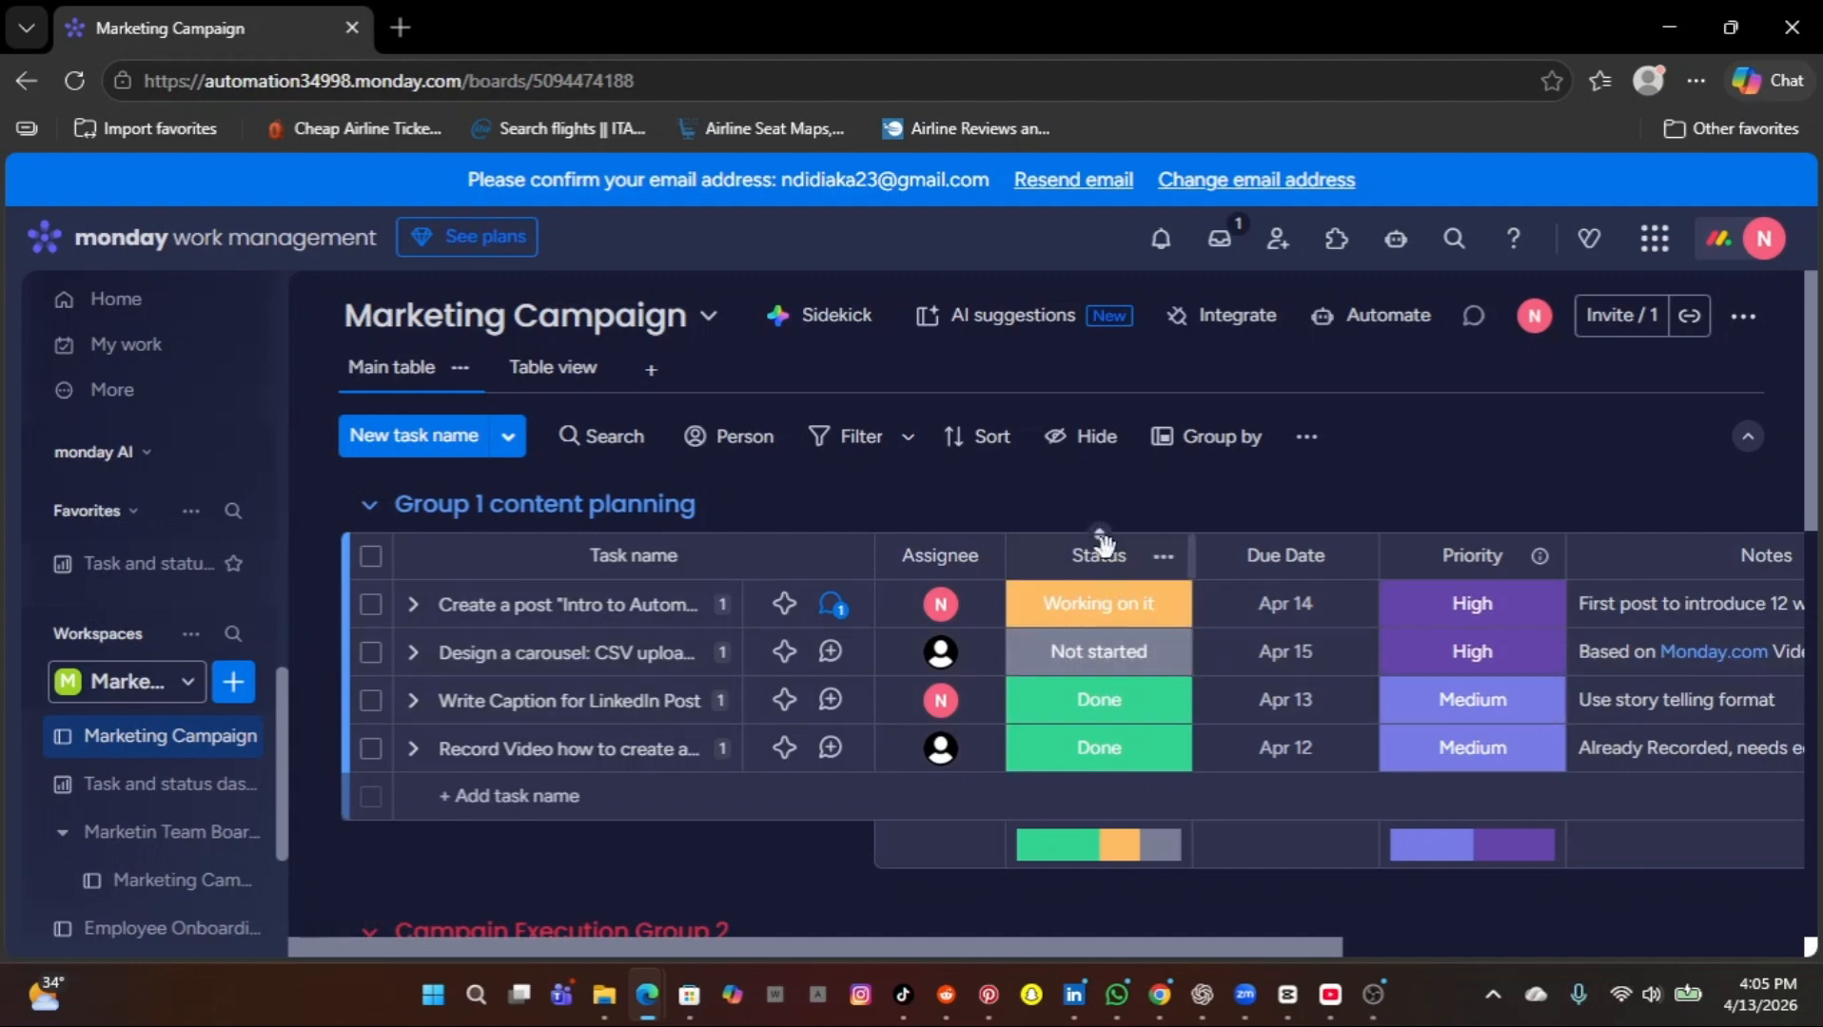
{"action": "left_click", "coordinate": [1131, 623]}
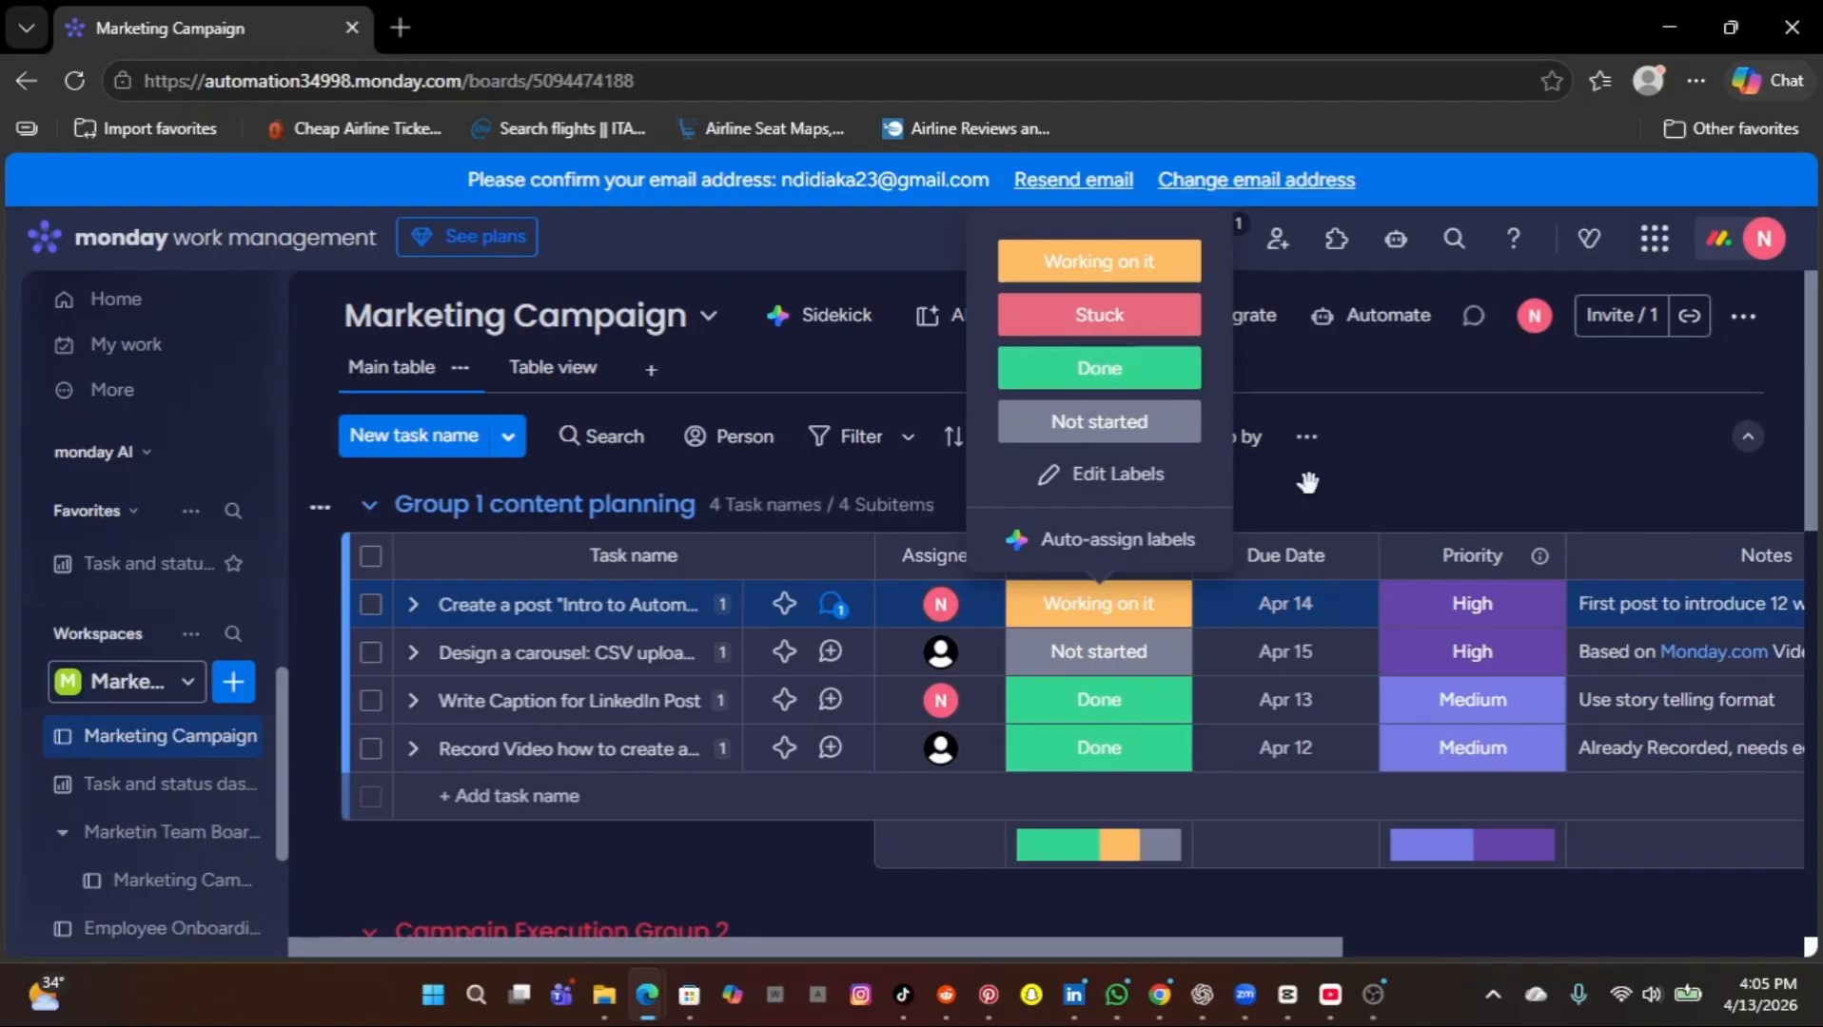
{"action": "left_click", "coordinate": [1308, 482]}
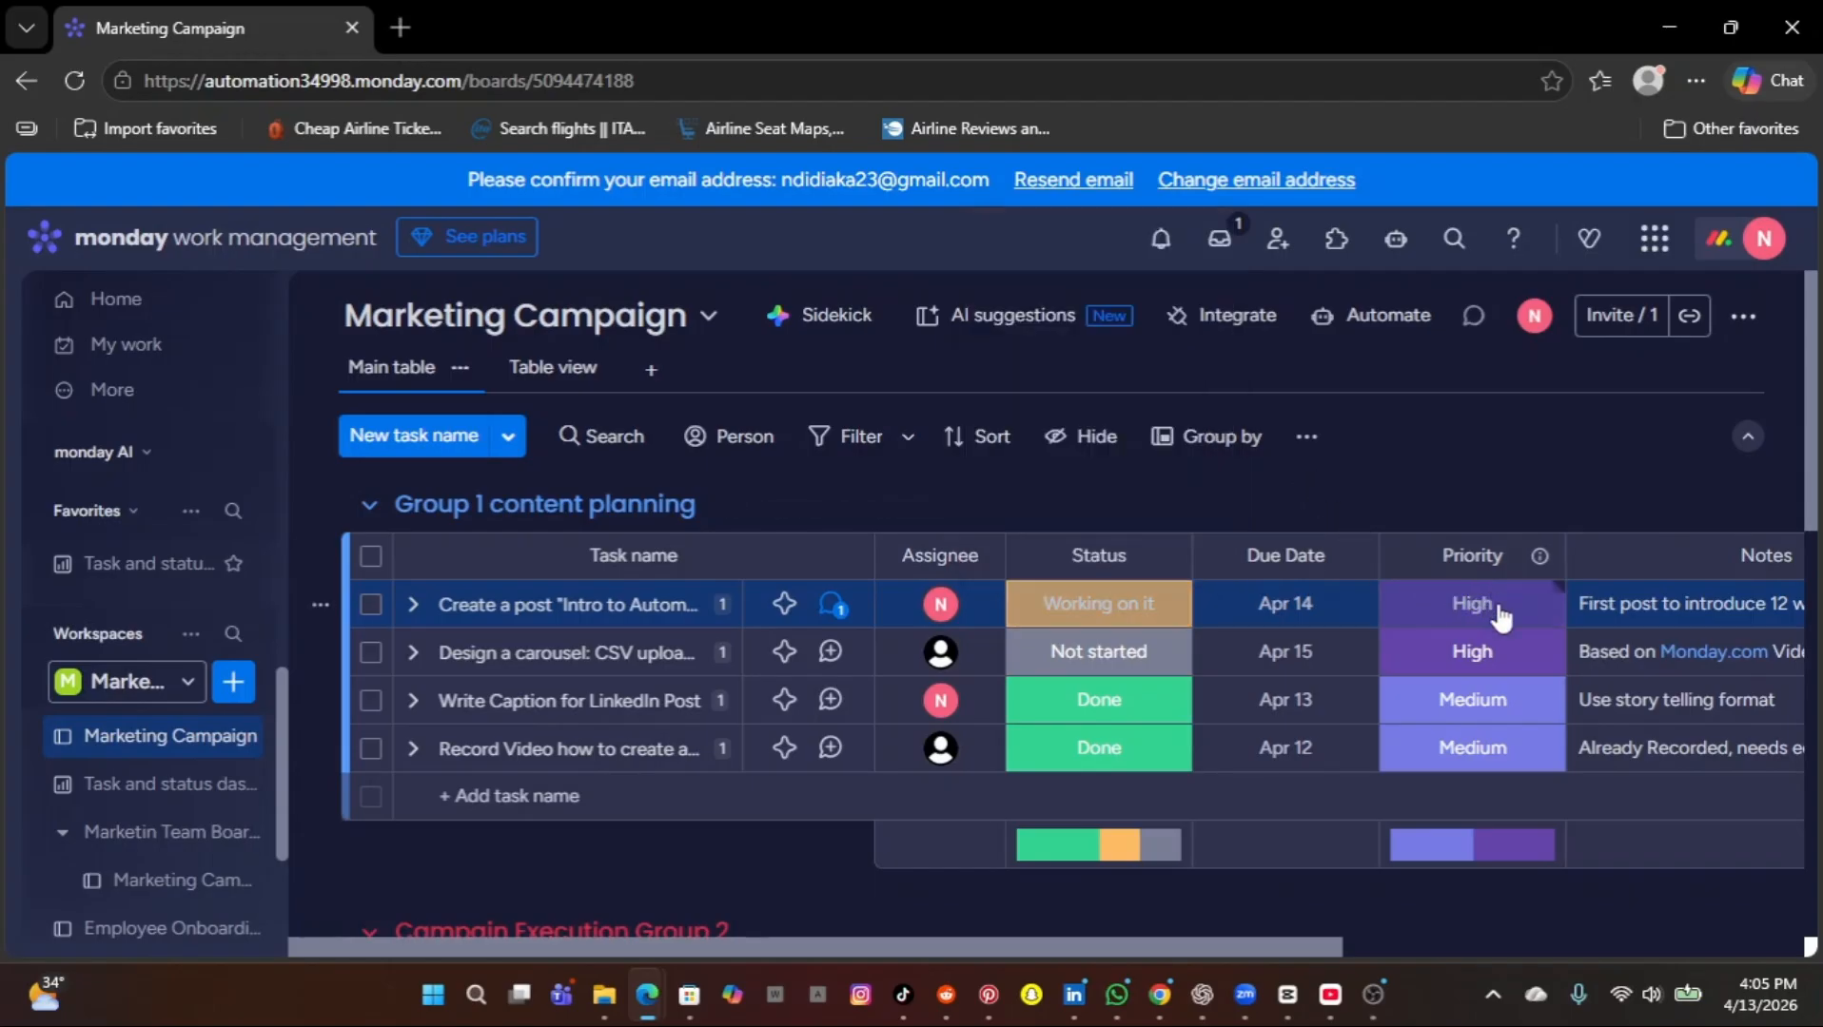
Review the Marketing Campaign board's columns and its content planning, campaign execution, and review and reporting groups.
{"action": "scroll", "coordinate": [1498, 616], "scroll_direction": "right", "scroll_amount": 3}
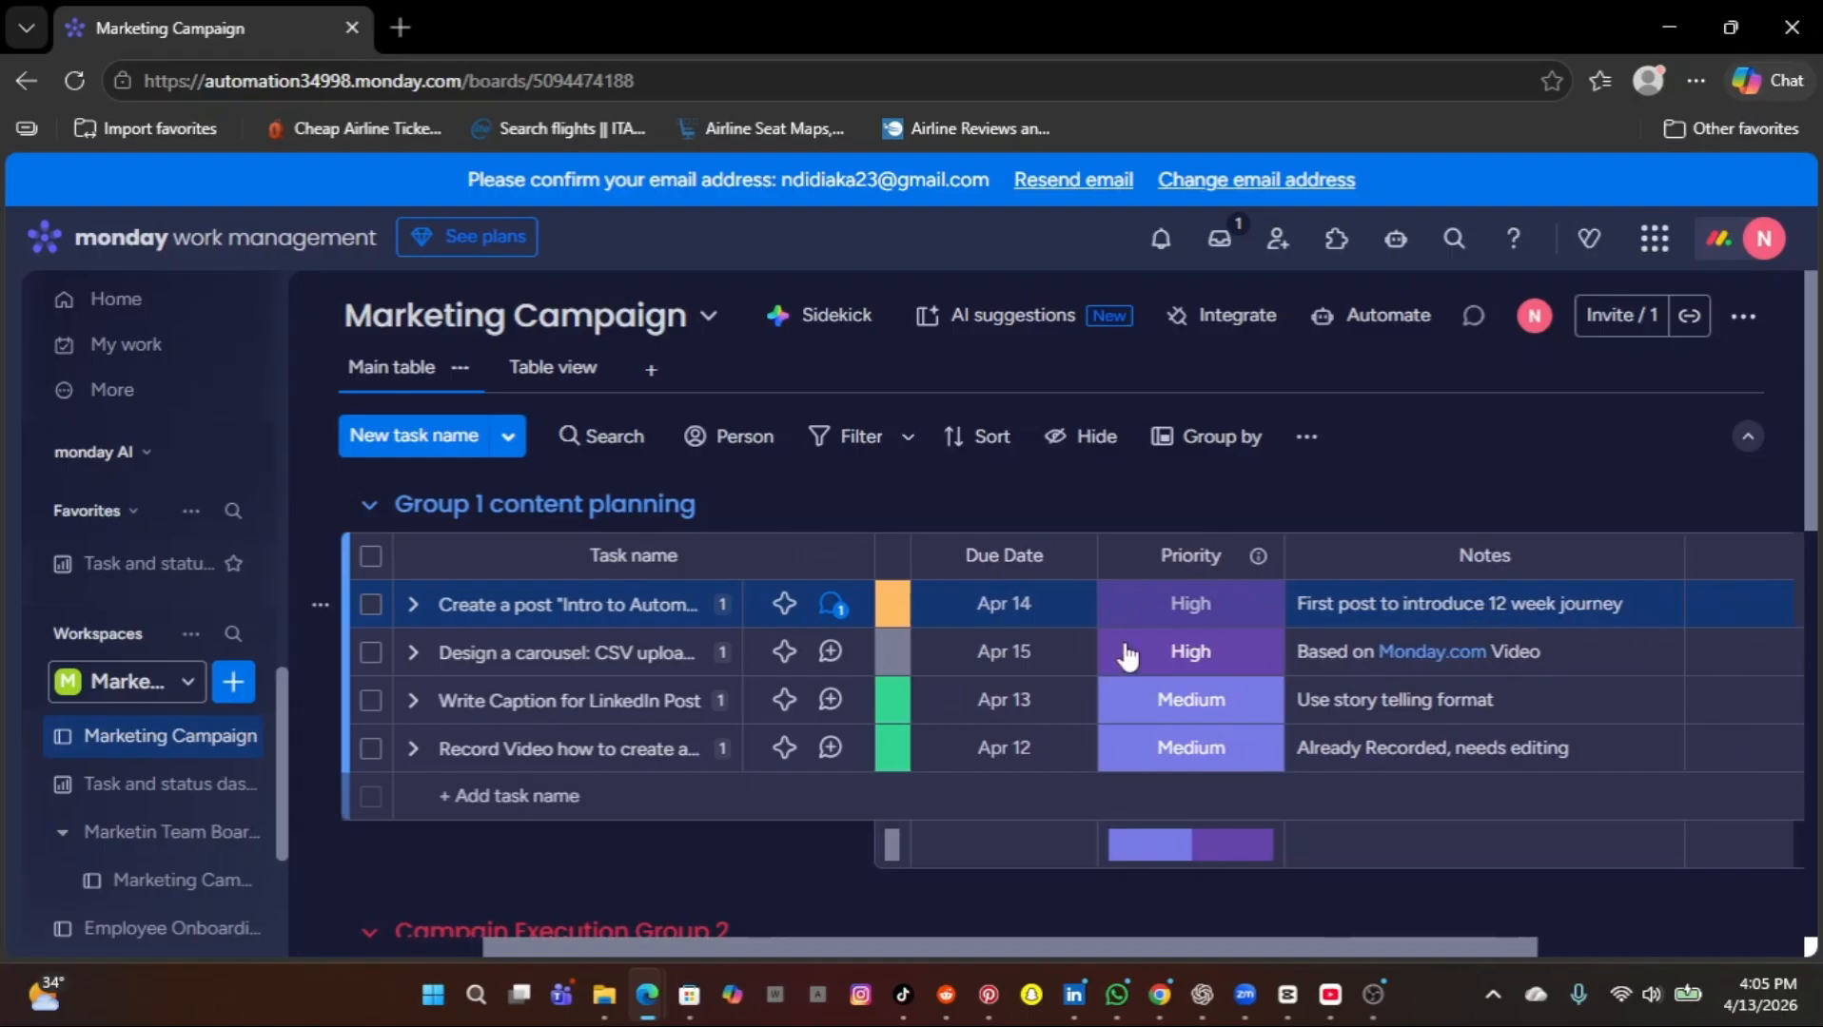
{"action": "scroll", "coordinate": [887, 647], "scroll_direction": "left", "scroll_amount": 3}
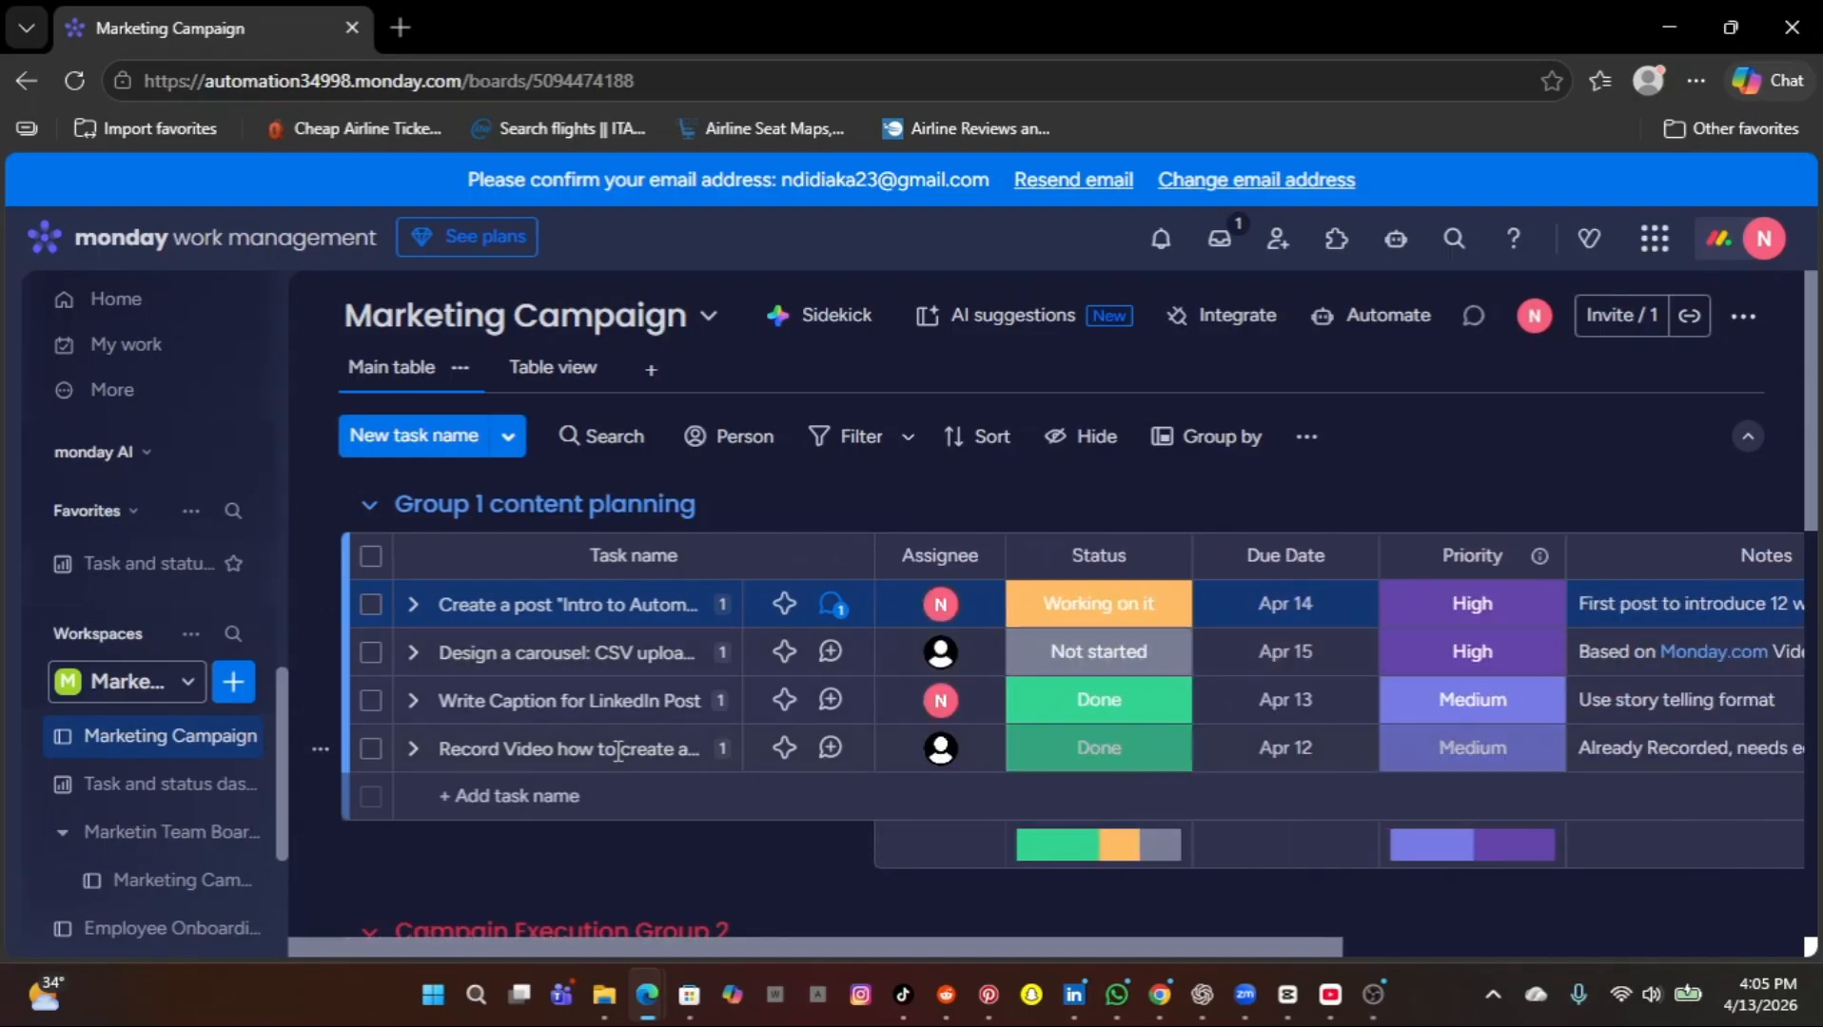
{"action": "scroll", "coordinate": [617, 752], "scroll_direction": "down", "scroll_amount": 2}
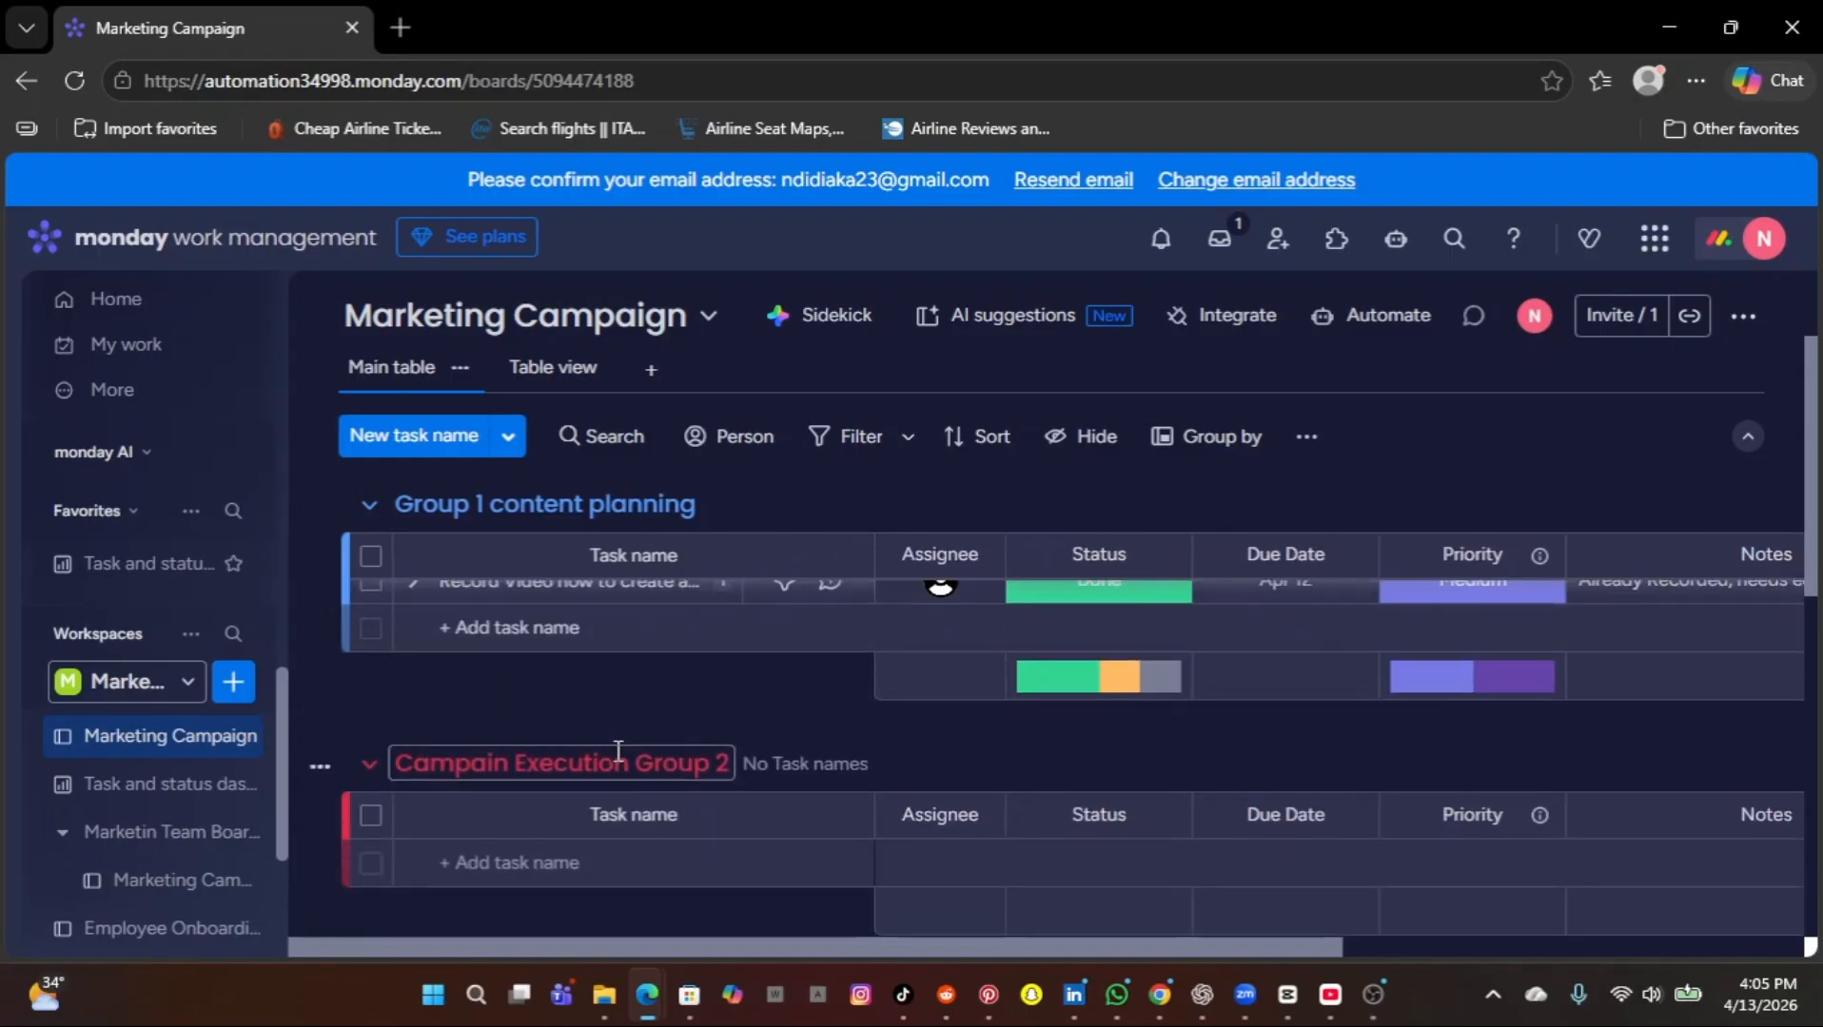
{"action": "scroll", "coordinate": [618, 758], "scroll_direction": "down", "scroll_amount": 1}
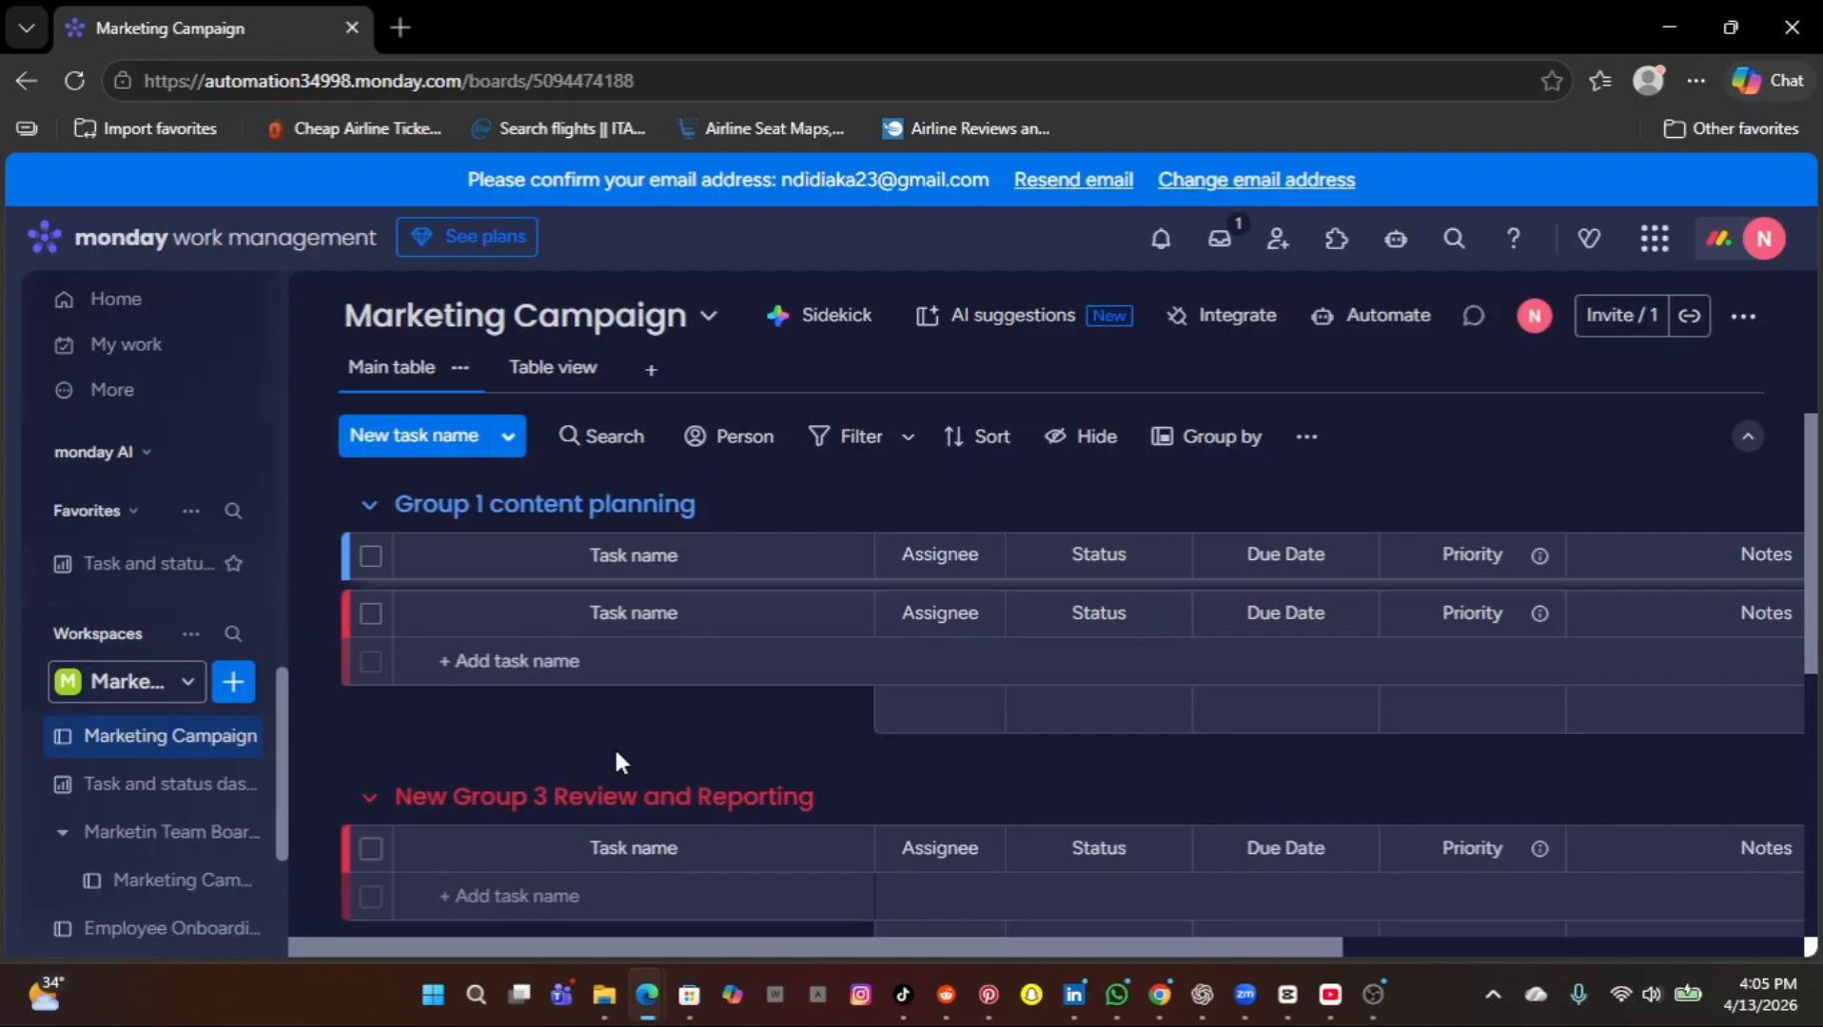
{"action": "scroll", "coordinate": [616, 756], "scroll_direction": "down", "scroll_amount": 1}
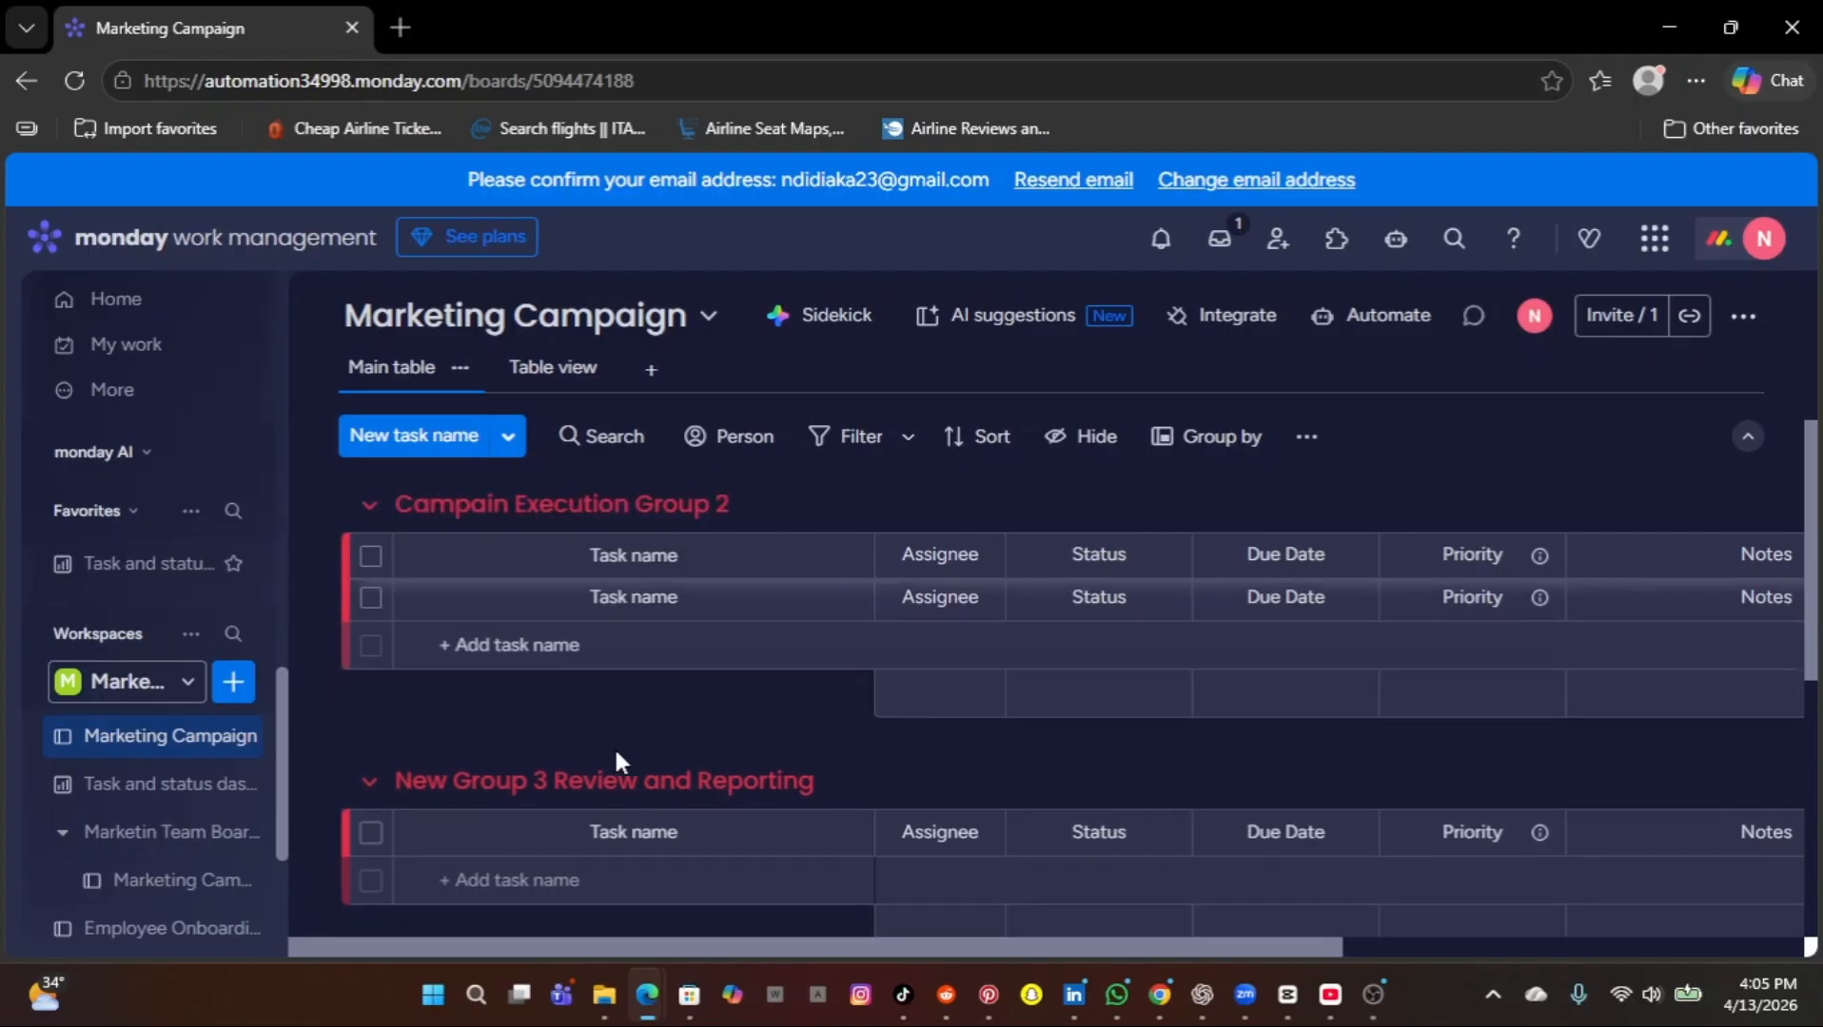
{"action": "scroll", "coordinate": [616, 754], "scroll_direction": "up", "scroll_amount": 2}
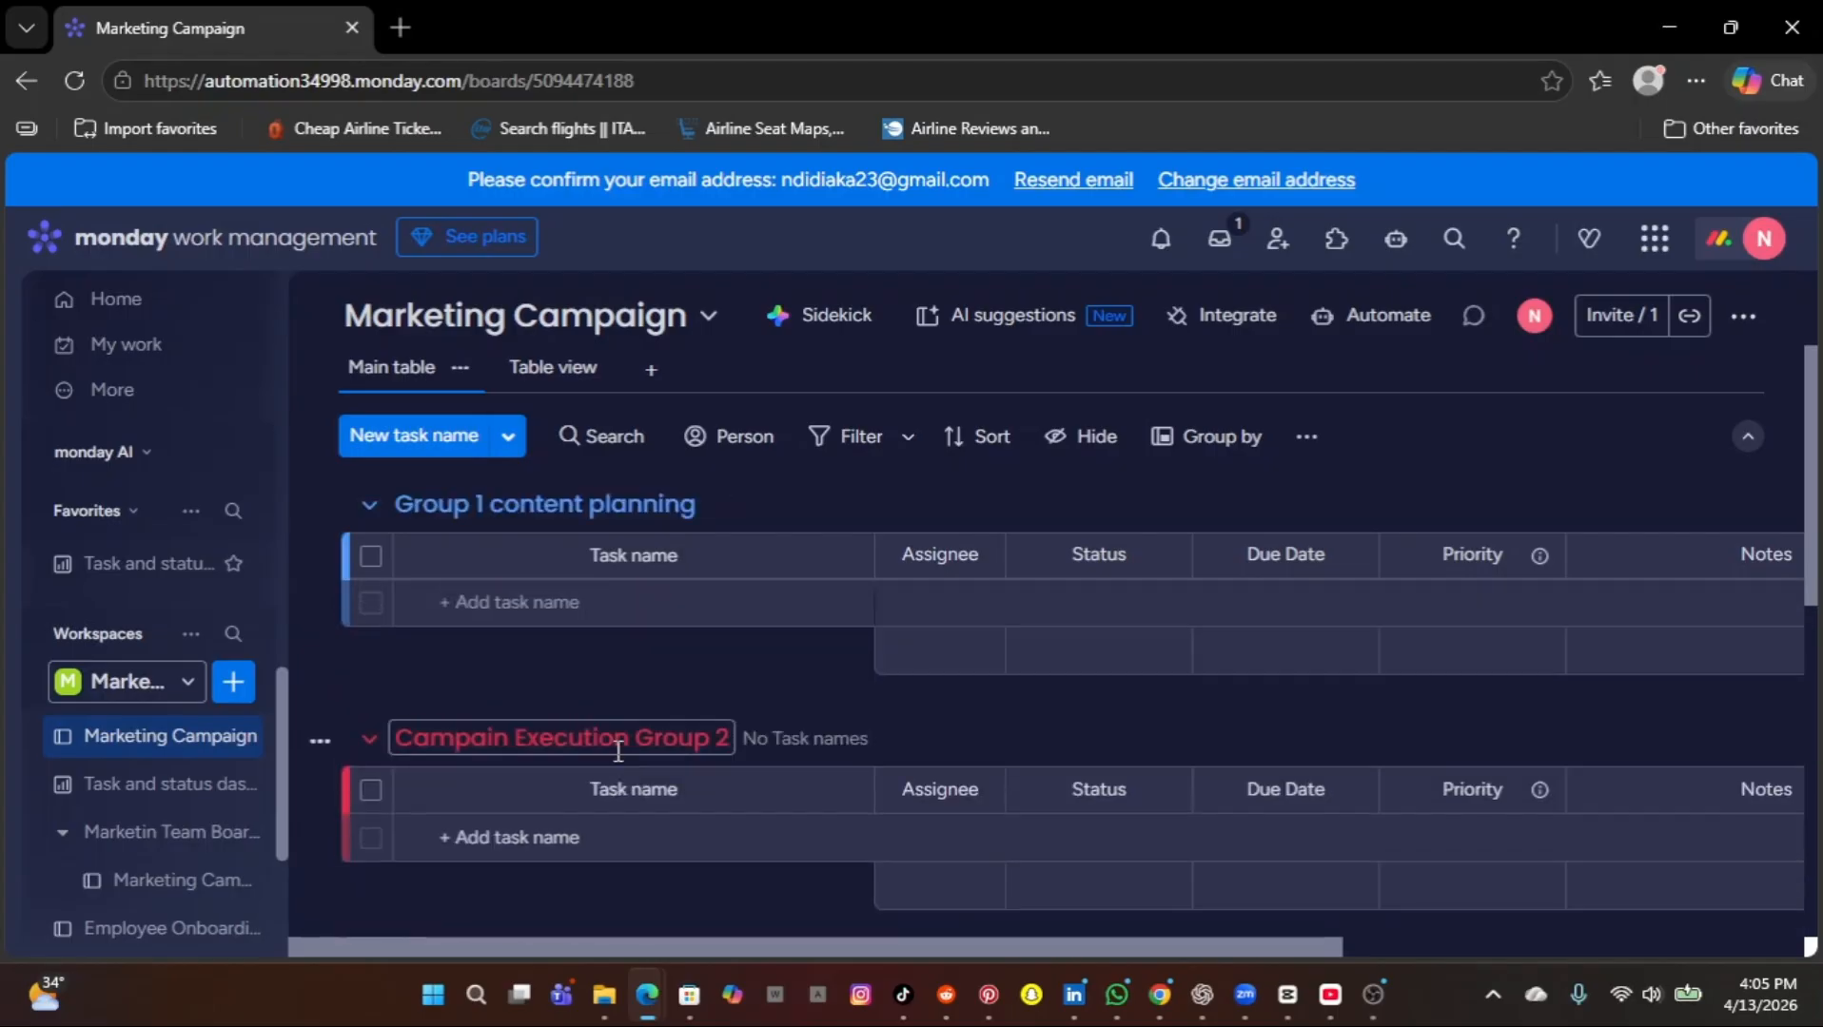
{"action": "scroll", "coordinate": [614, 746], "scroll_direction": "up", "scroll_amount": 2}
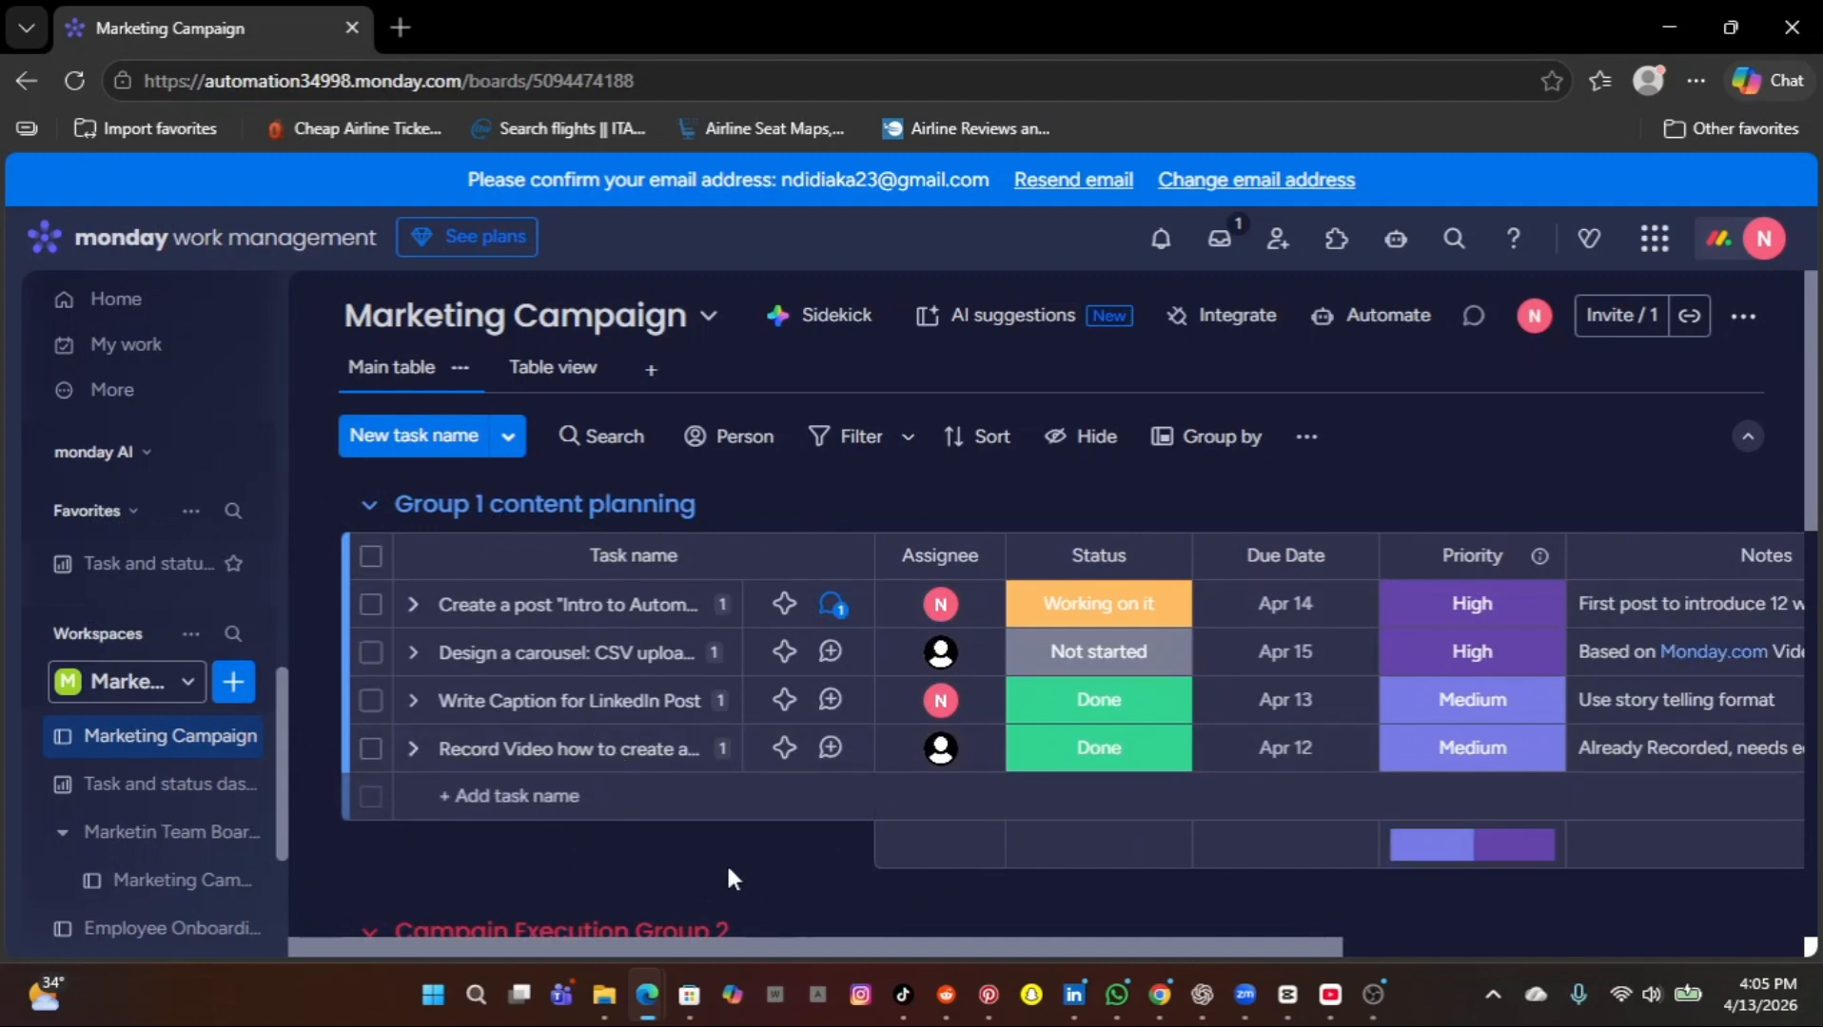
{"action": "scroll", "coordinate": [726, 862], "scroll_direction": "down", "scroll_amount": 2}
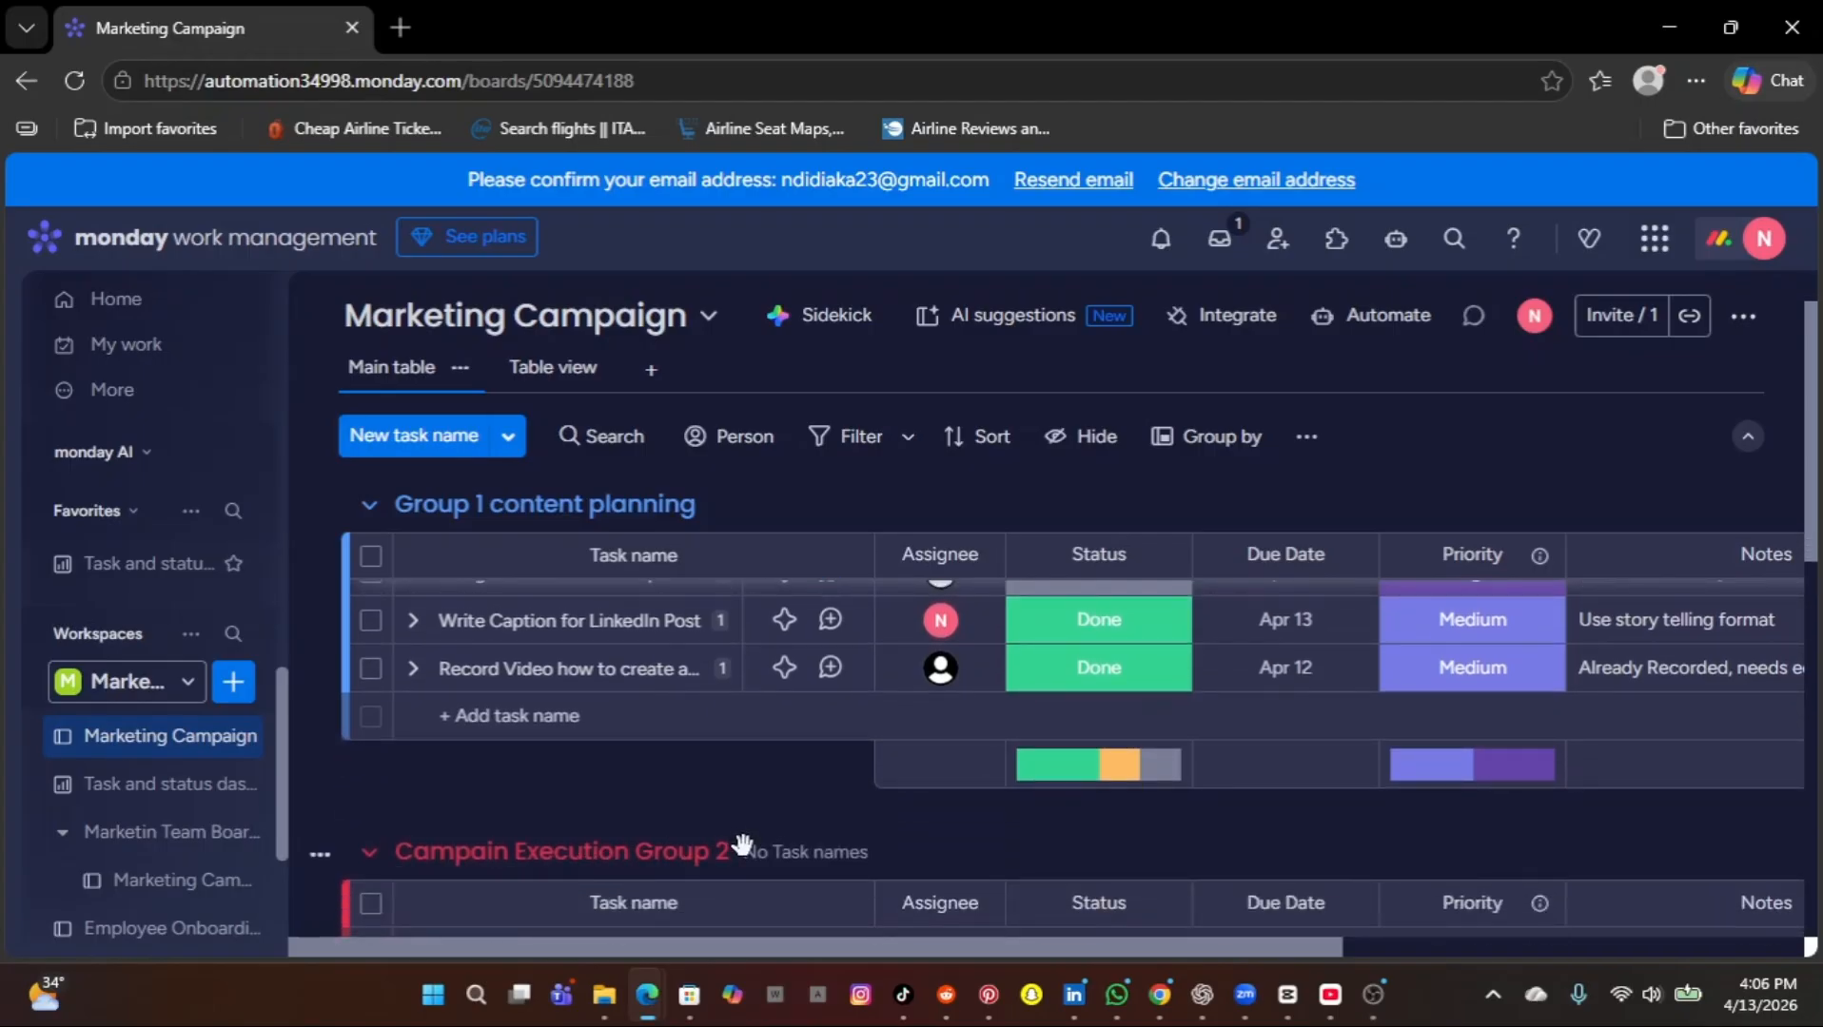
{"action": "scroll", "coordinate": [774, 839], "scroll_direction": "down", "scroll_amount": 3}
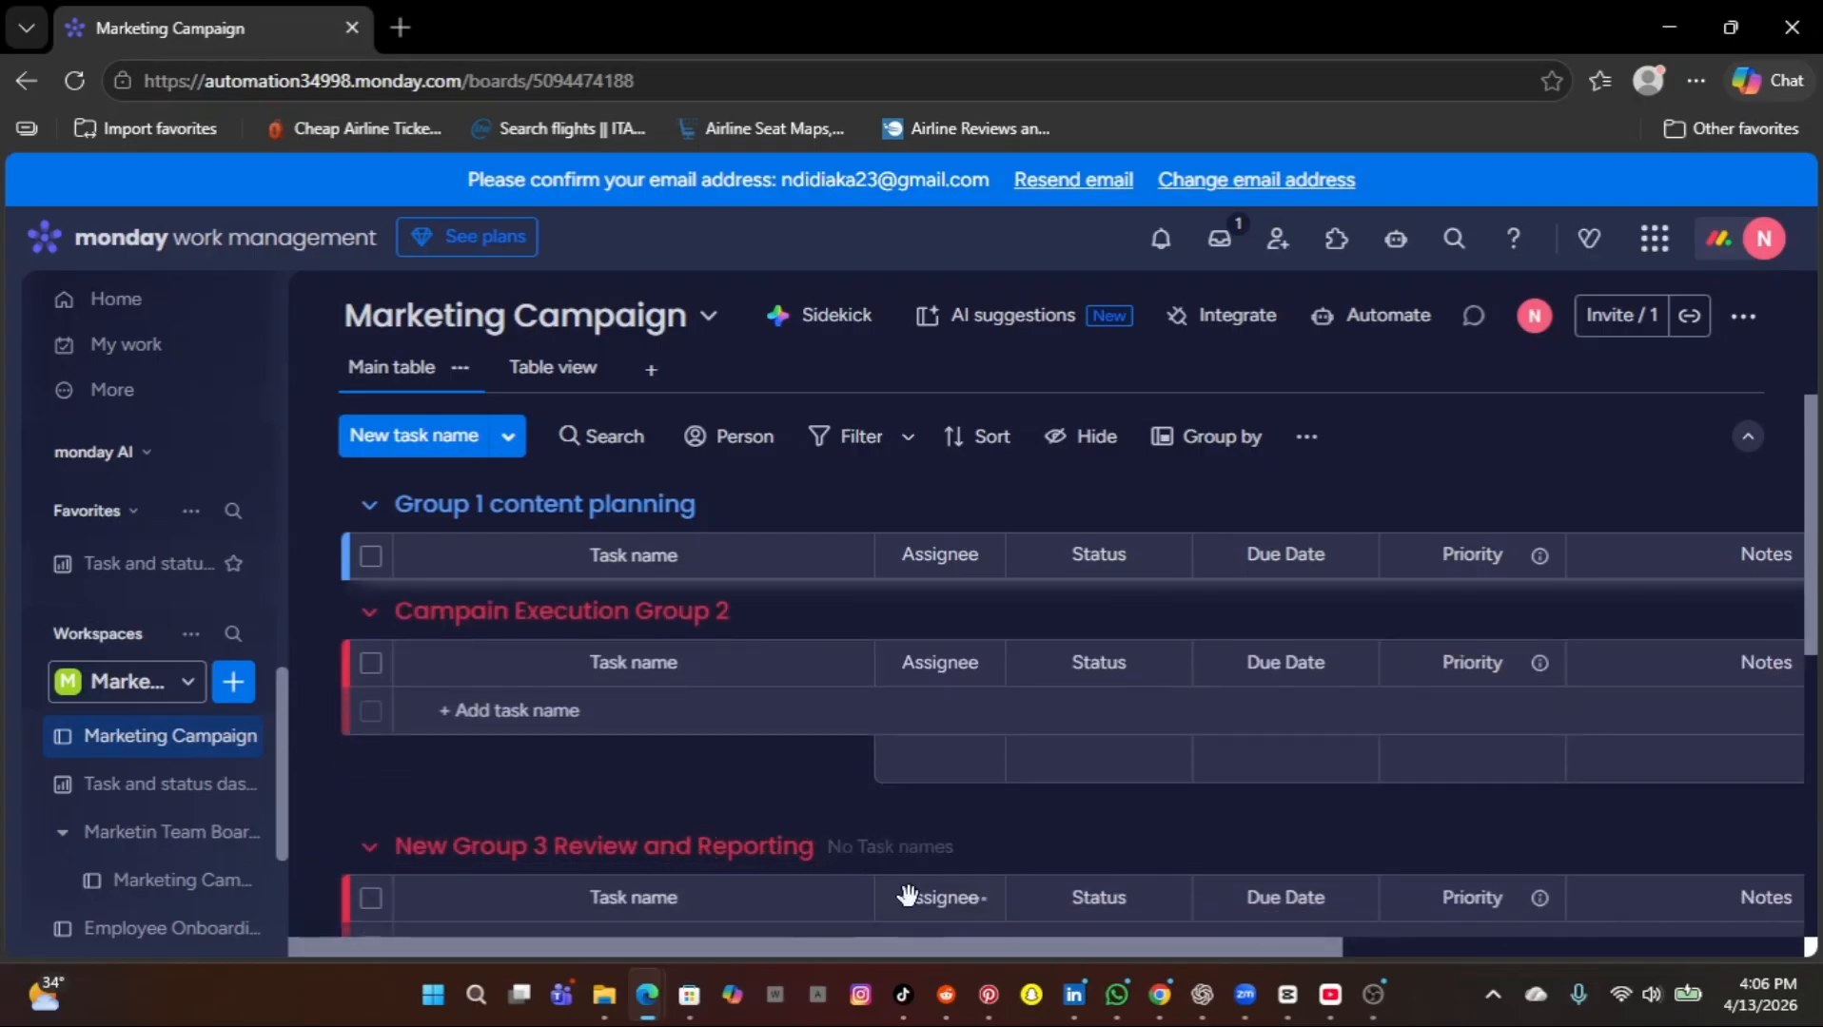
{"action": "scroll", "coordinate": [937, 913], "scroll_direction": "up", "scroll_amount": 2}
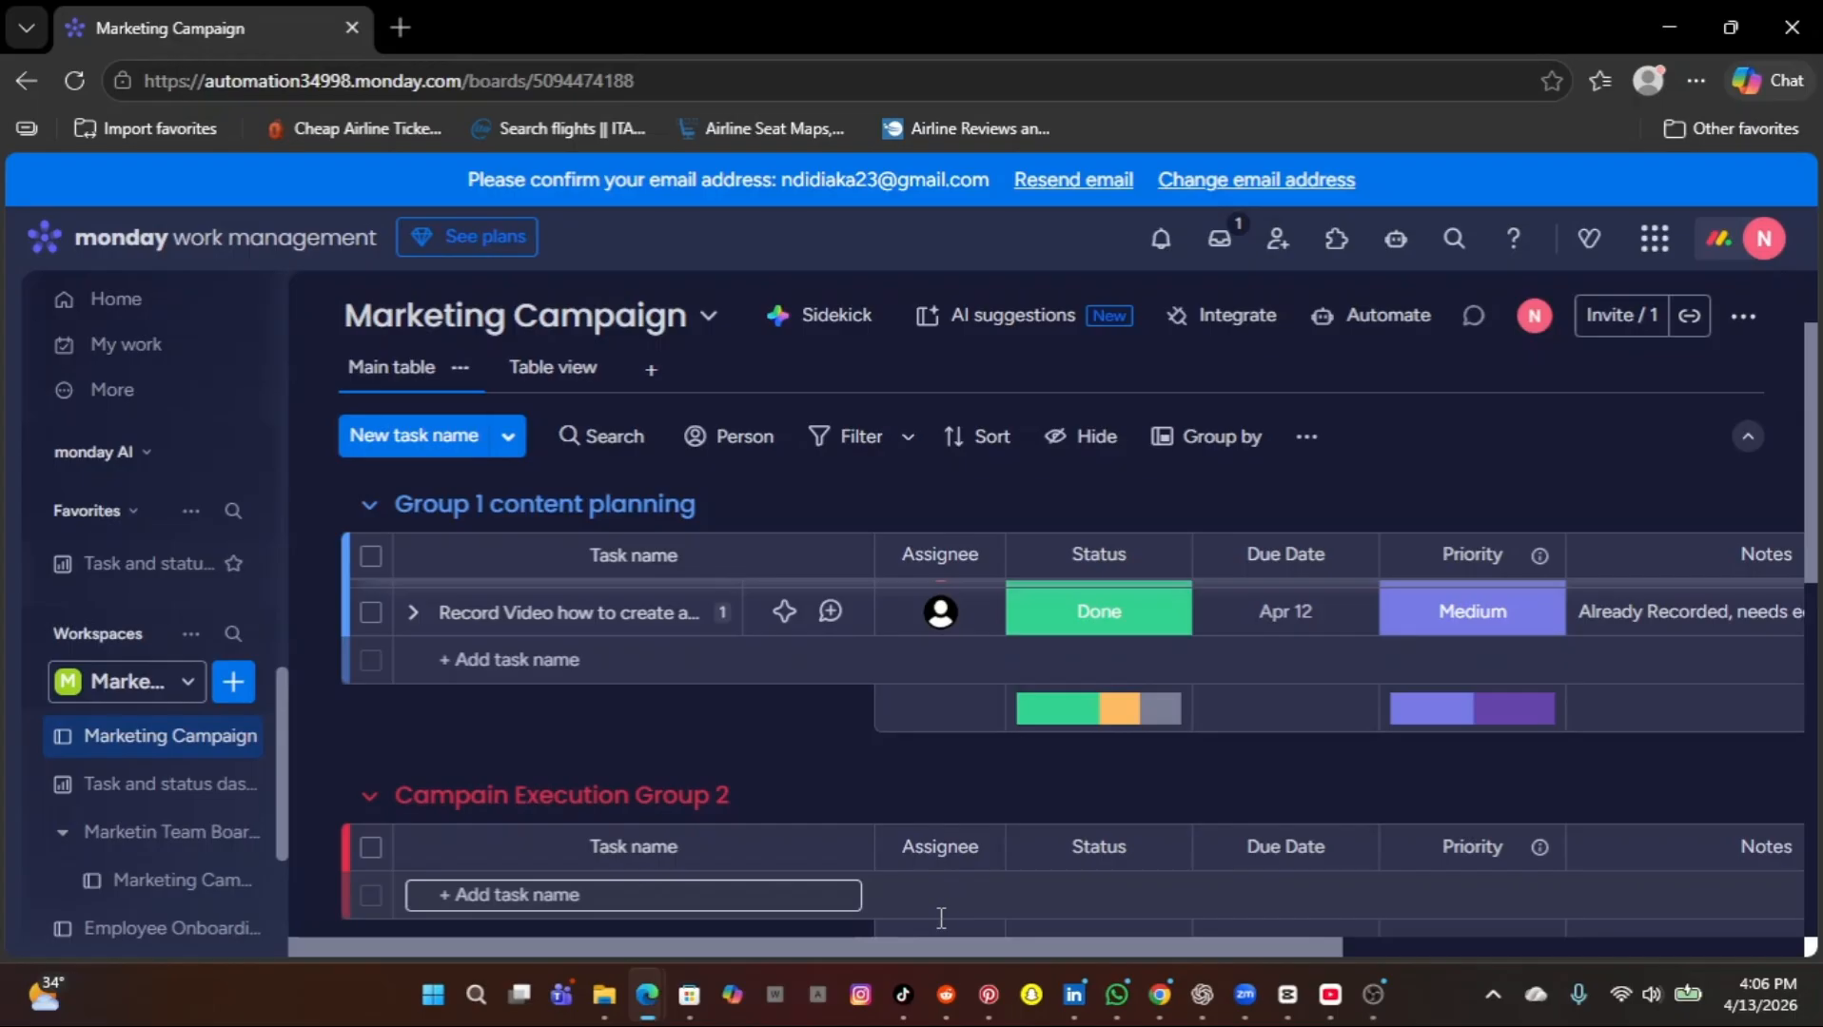
{"action": "scroll", "coordinate": [938, 917], "scroll_direction": "up", "scroll_amount": 2}
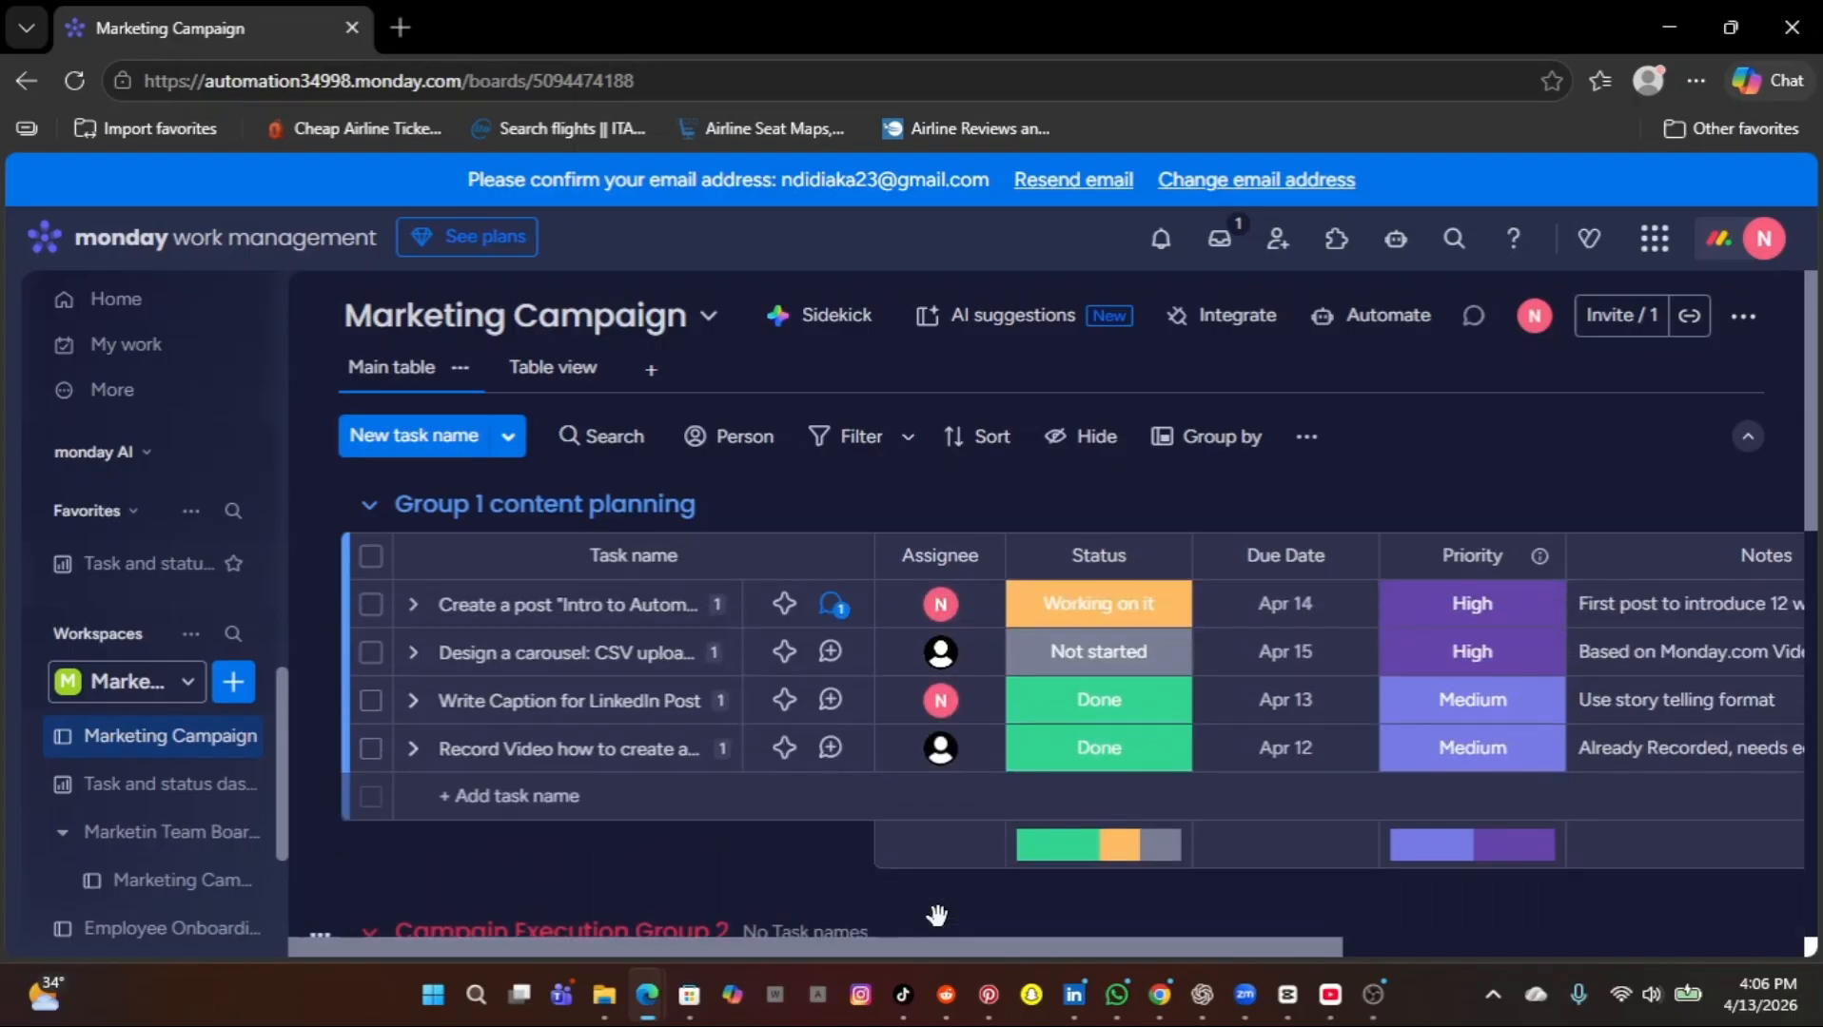